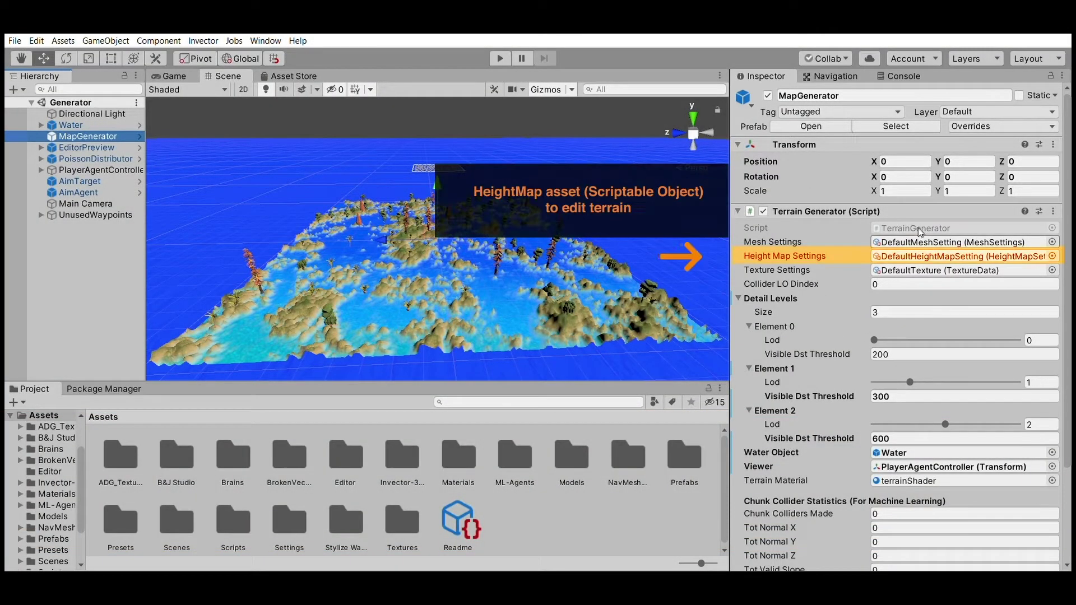
Open the default height map settings and enter Height Multiplier 200, Scale 100 and Octaves 12.
double_click(918, 255)
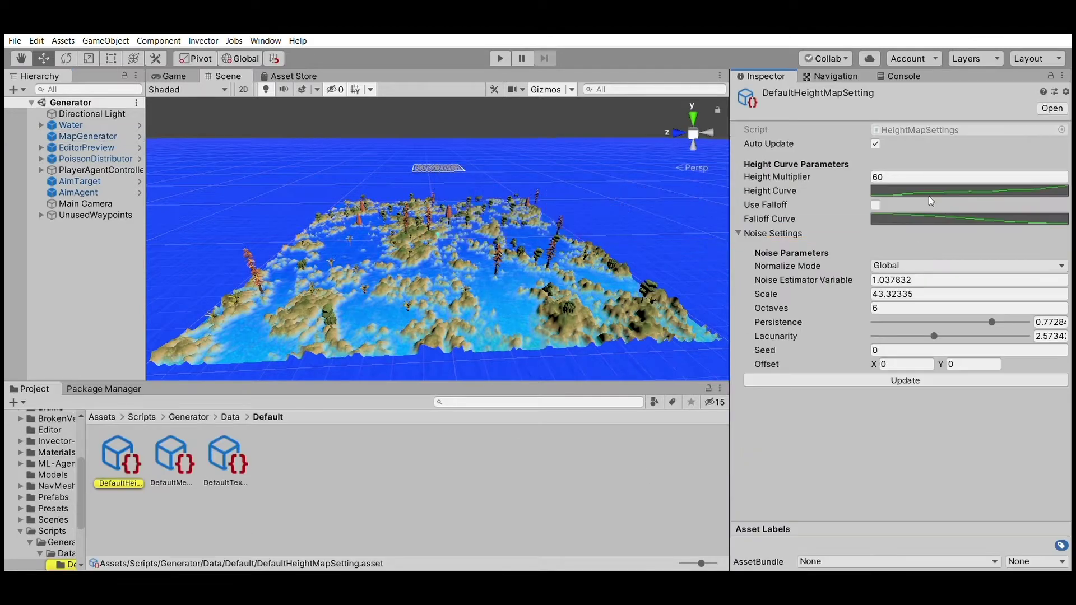
mouse_move(790, 176)
mouse_down()
mouse_move(878, 174)
mouse_move(940, 149)
mouse_up()
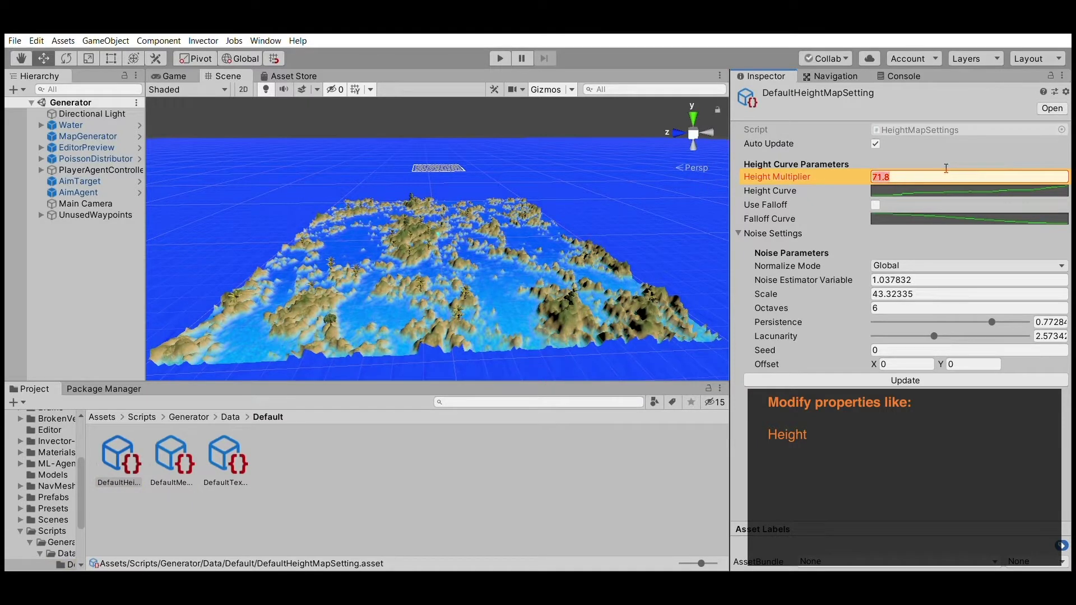
text(100)
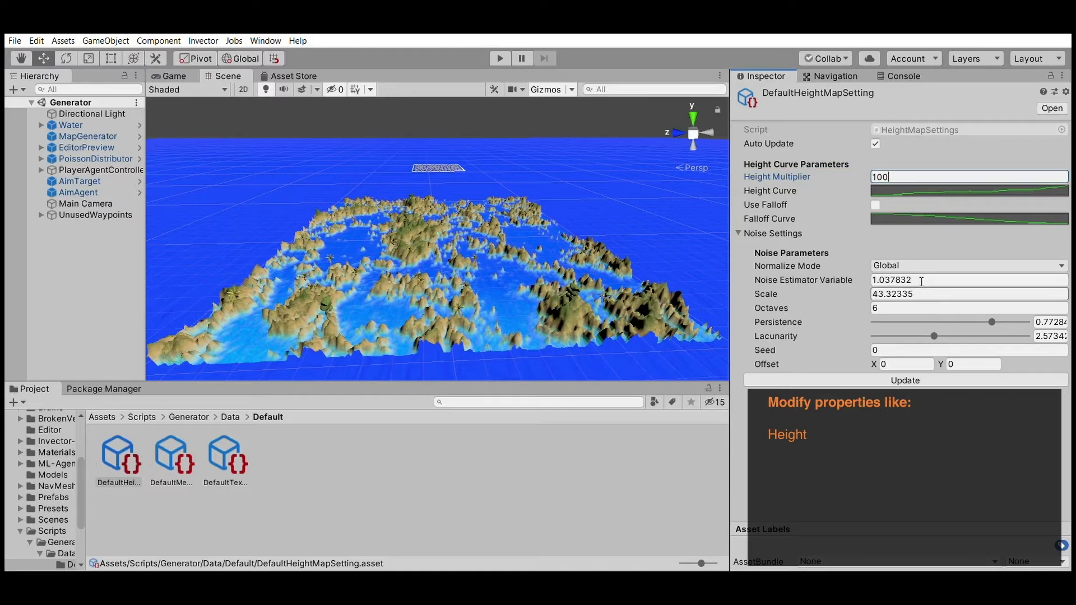
click(920, 291)
text(10)
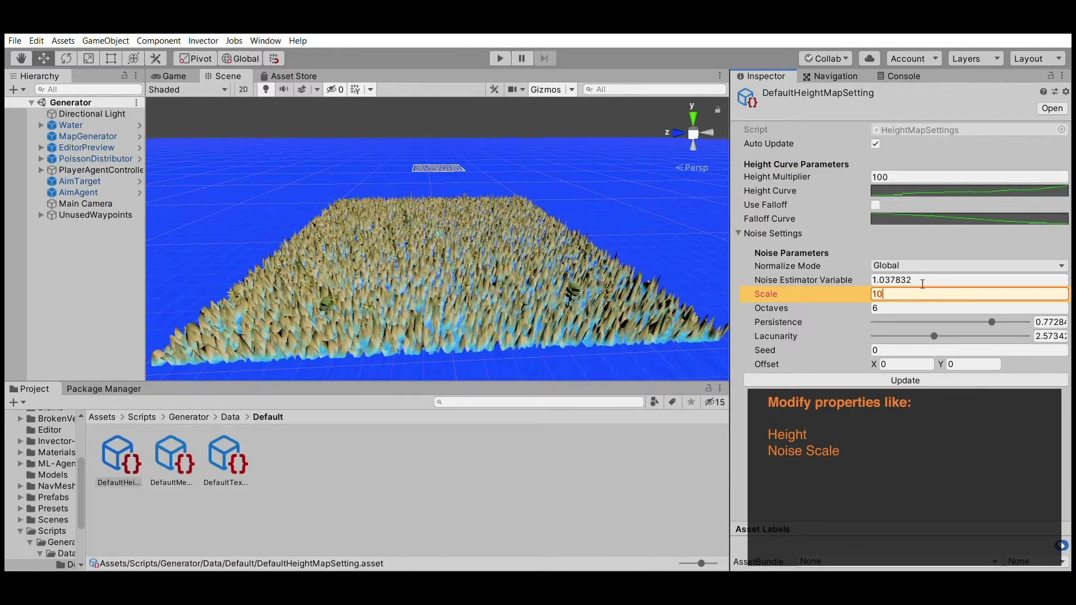
text(0)
key(Tab)
text(12)
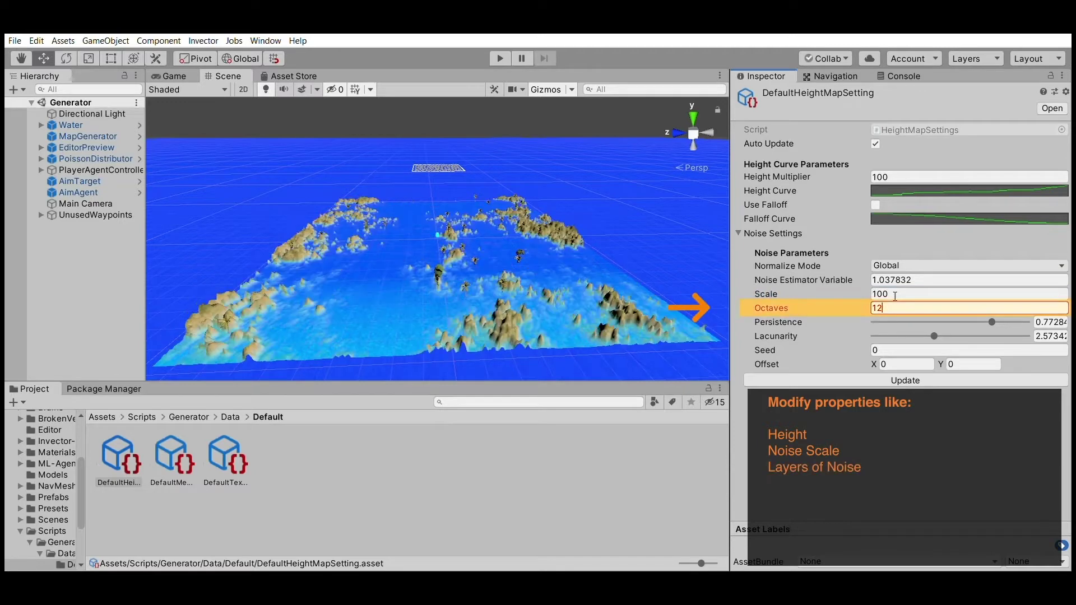
click(904, 176)
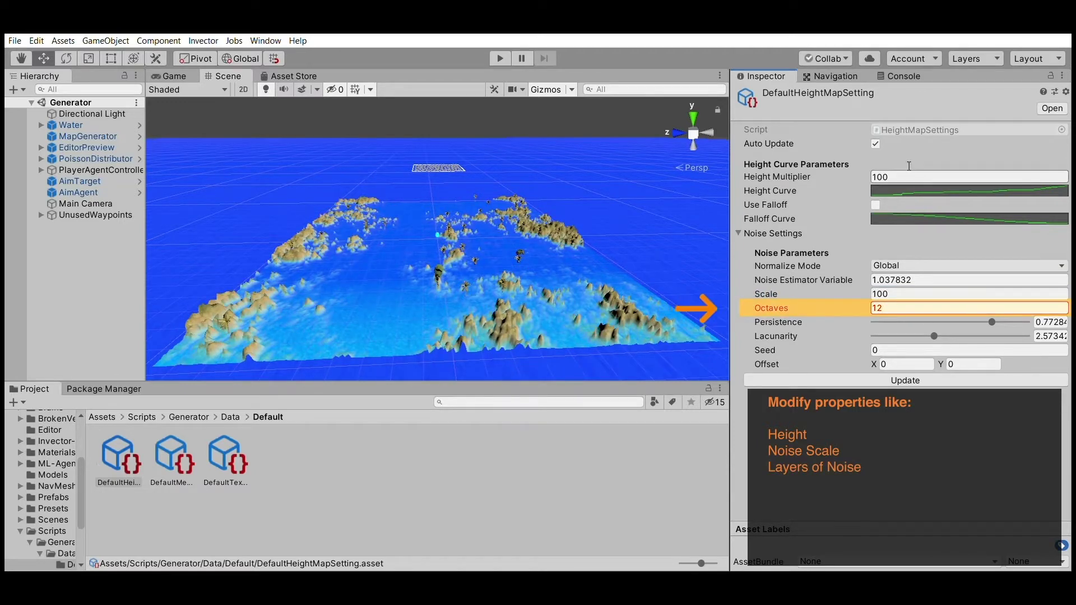
text(200)
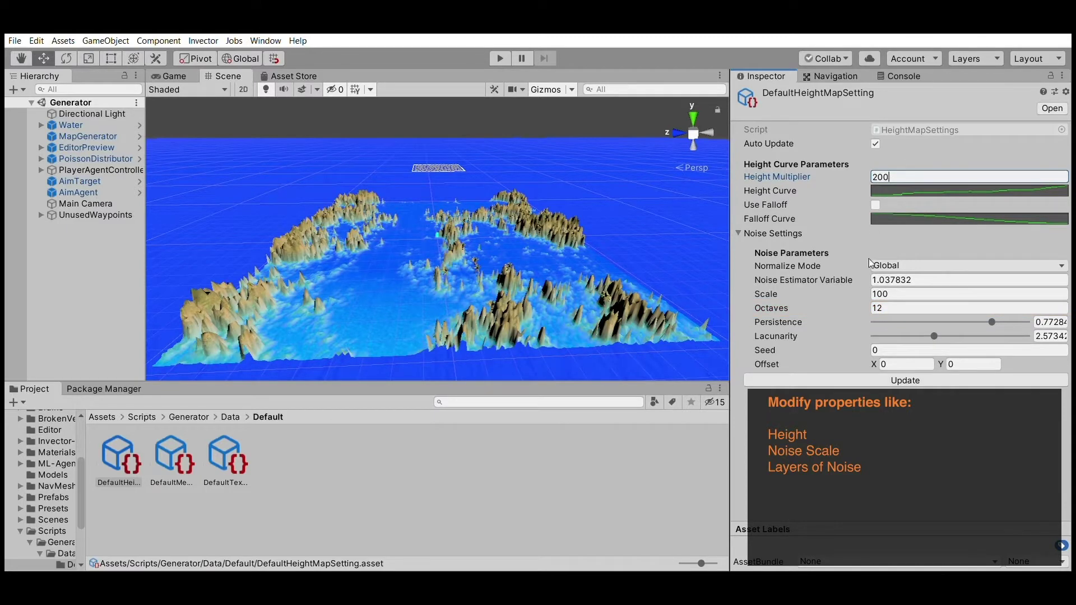
Lower the noise Persistence to 0.386 and set Lacunarity to 3.27.
mouse_move(993, 310)
mouse_down()
mouse_move(913, 308)
mouse_move(982, 310)
mouse_move(933, 308)
mouse_move(937, 337)
mouse_move(1005, 323)
mouse_up()
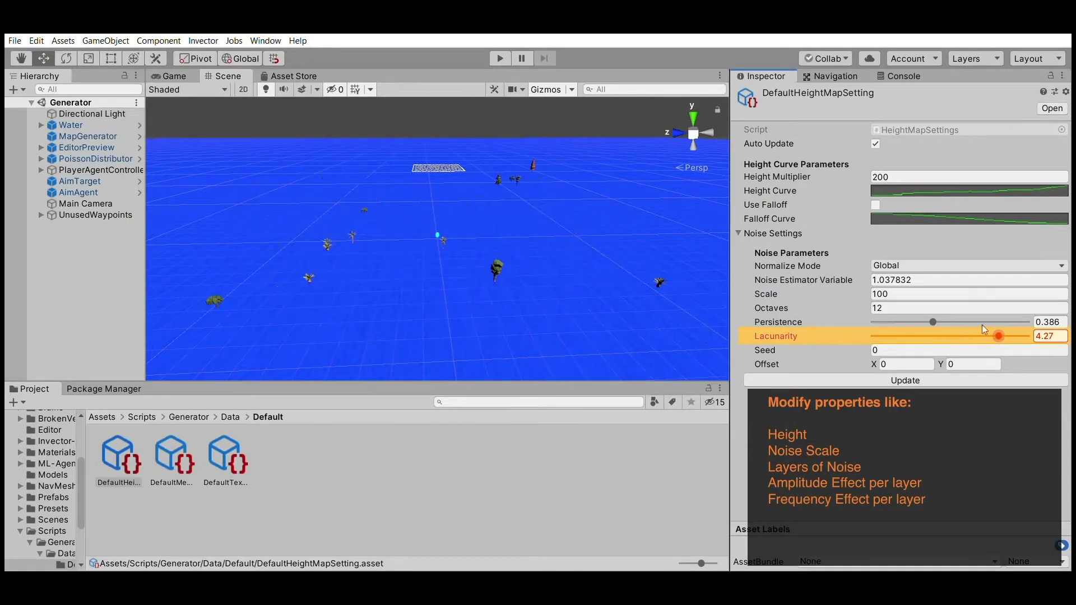
click(948, 325)
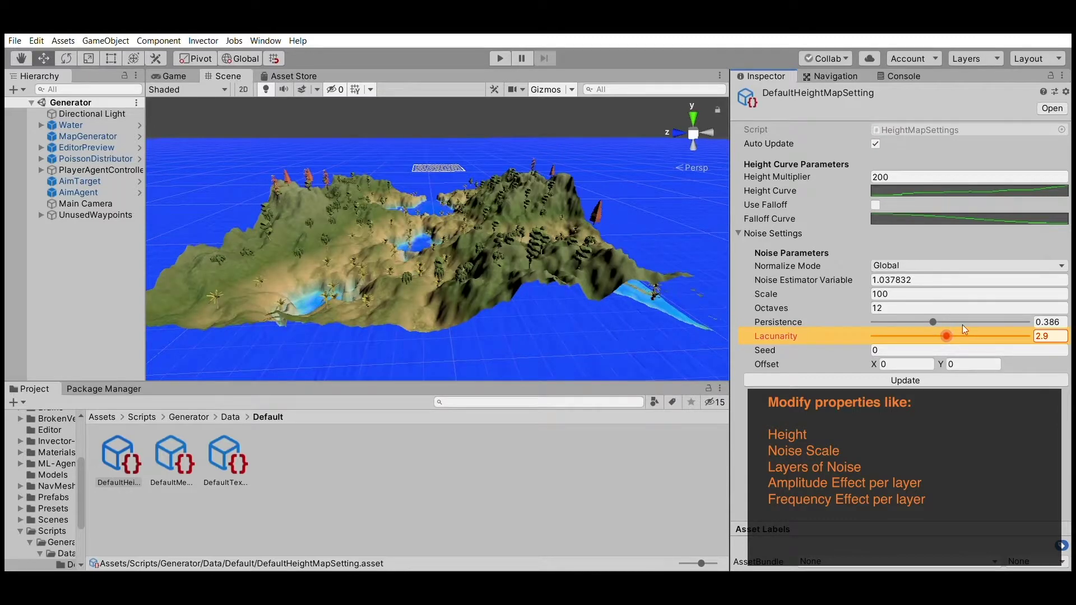
click(964, 325)
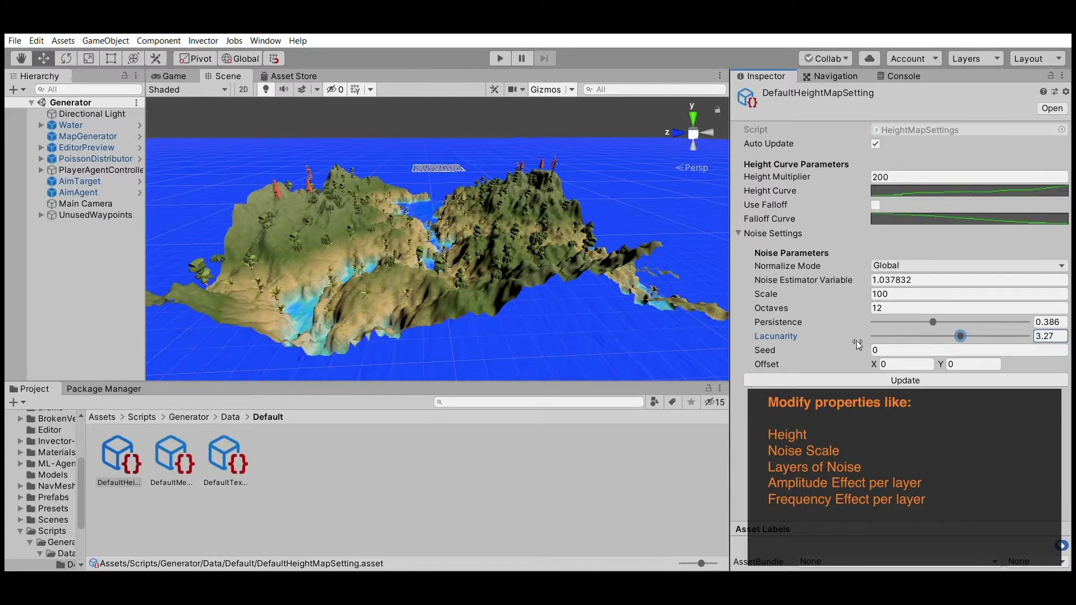
Try several noise Seed values, leaving the Seed at 0.
drag(823, 347, 883, 348)
drag(770, 297, 838, 349)
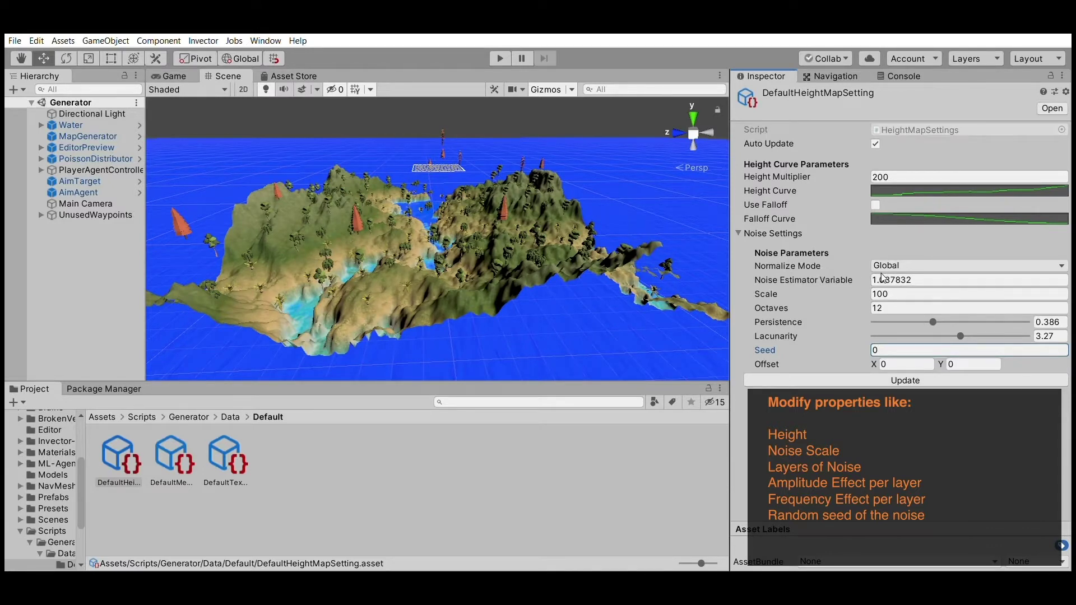
click(899, 279)
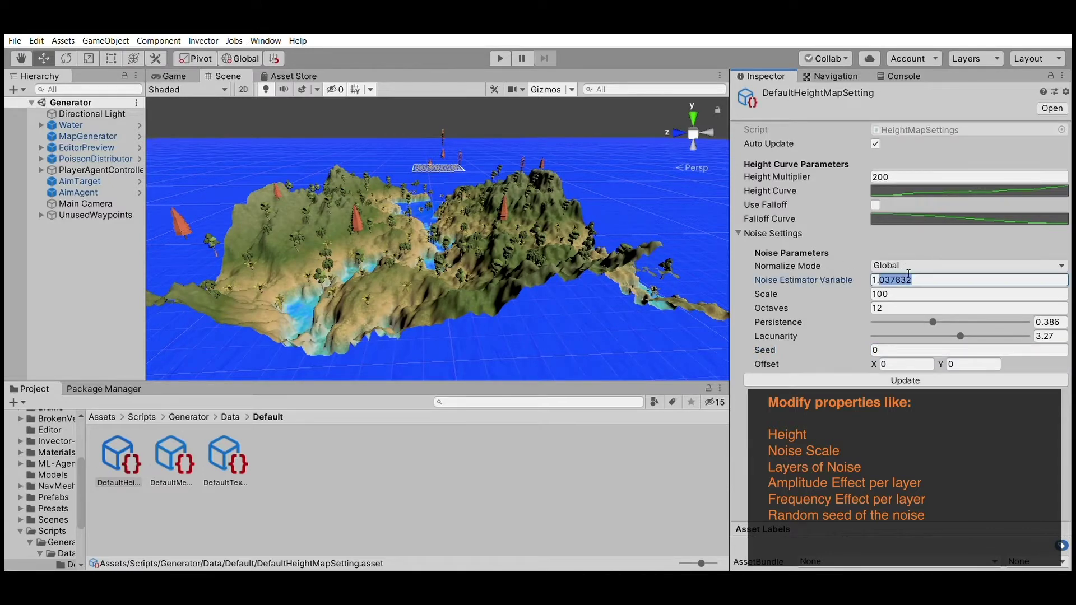
Edit the Noise Estimator Variable to 1 and commit it, viewing the island from above.
text(1.1.5)
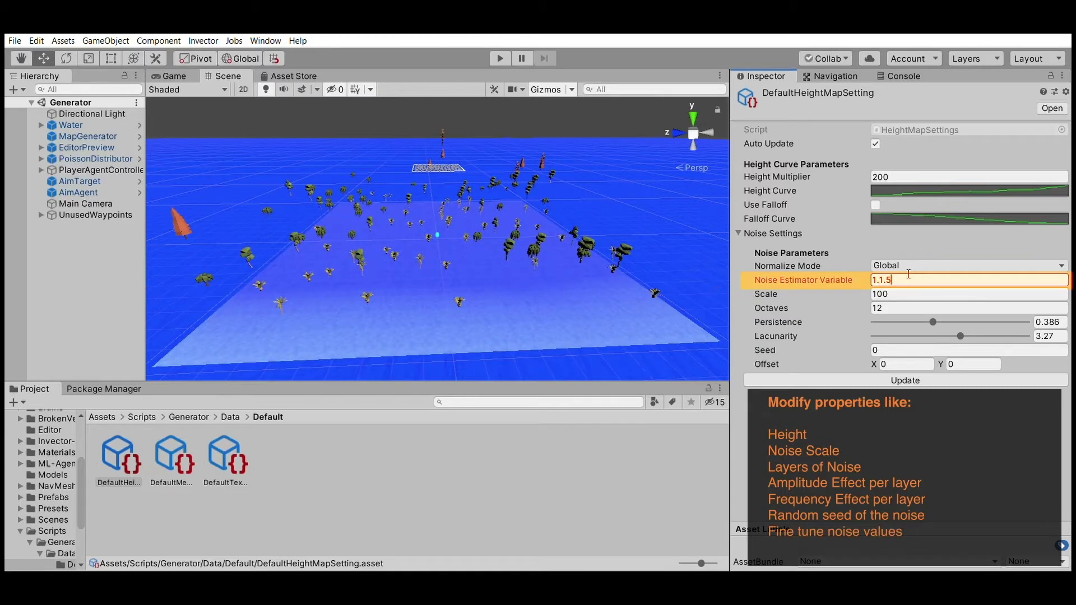
key(Left)
key(BackSpace)
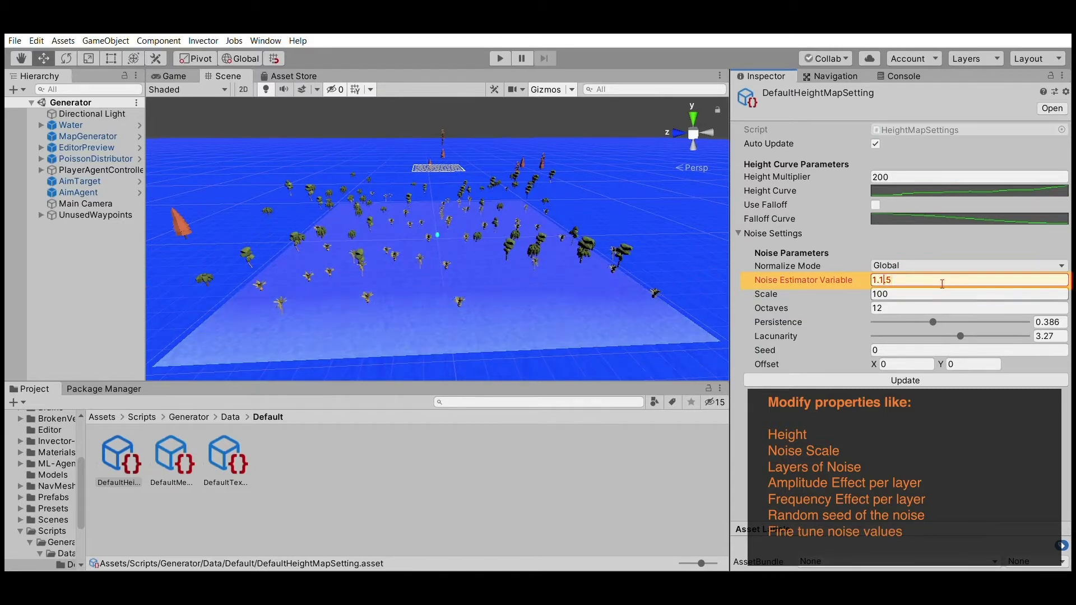
key(BackSpace)
key(BackSpace)
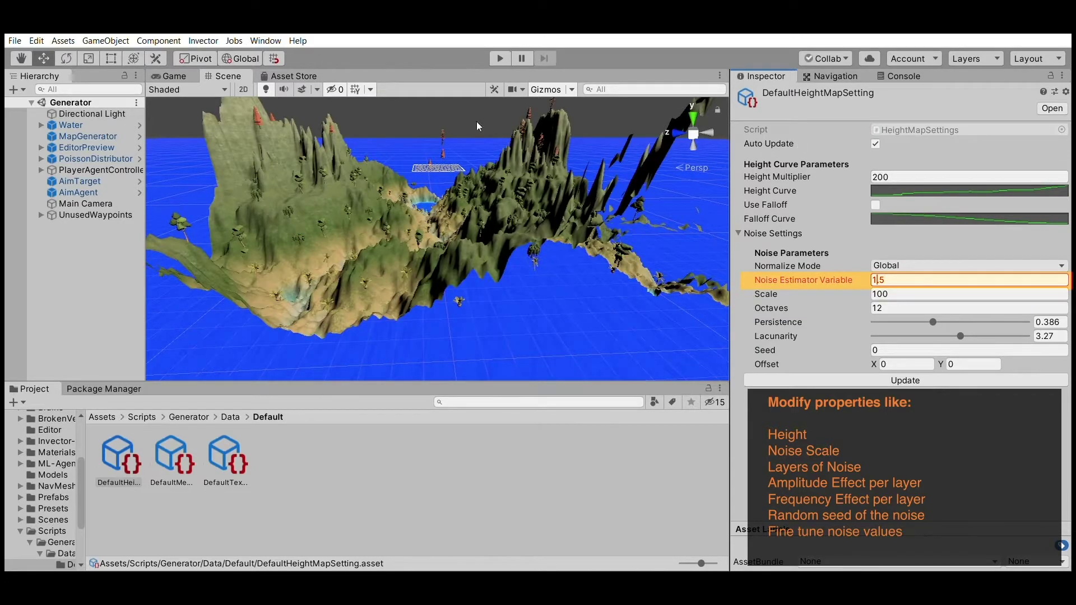
text(.)
mouse_move(448, 187)
alt+mouse_down()
mouse_move(483, 314)
mouse_move(468, 297)
alt+mouse_up()
click(908, 280)
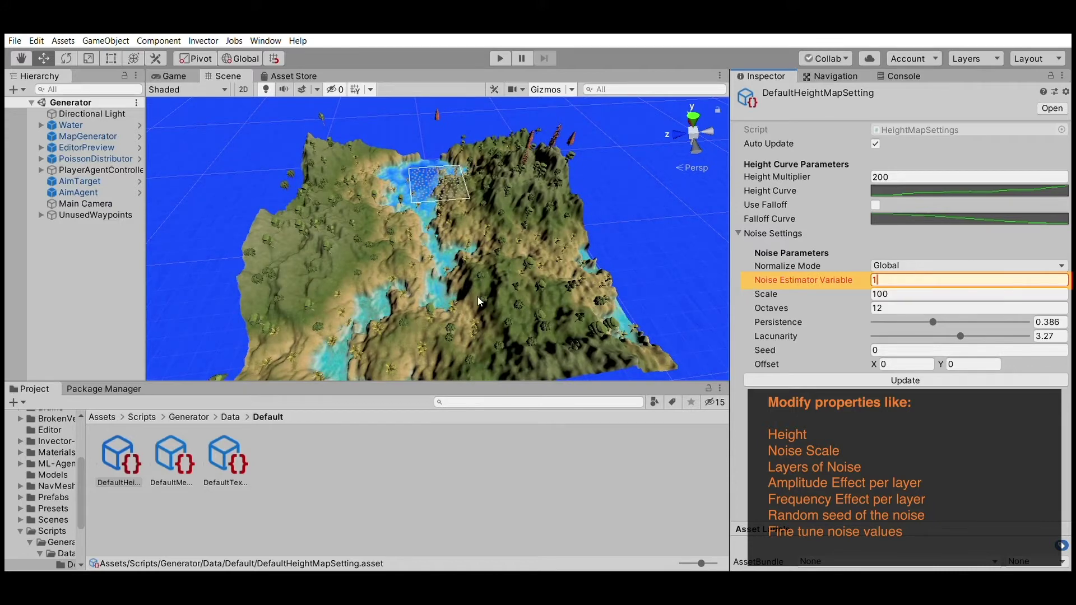
key(Tab)
key(Tab)
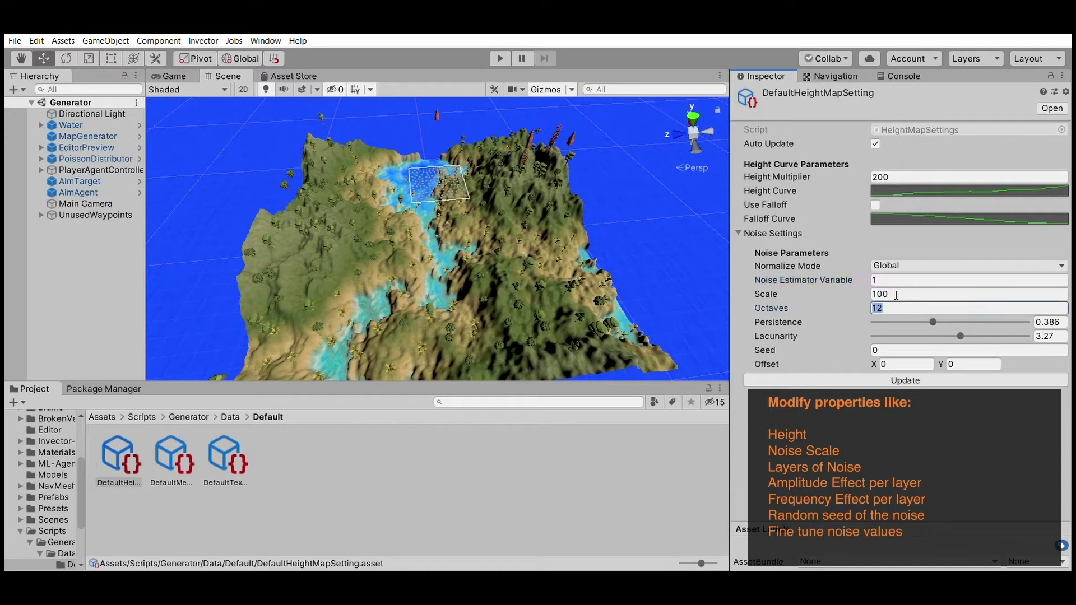
click(788, 179)
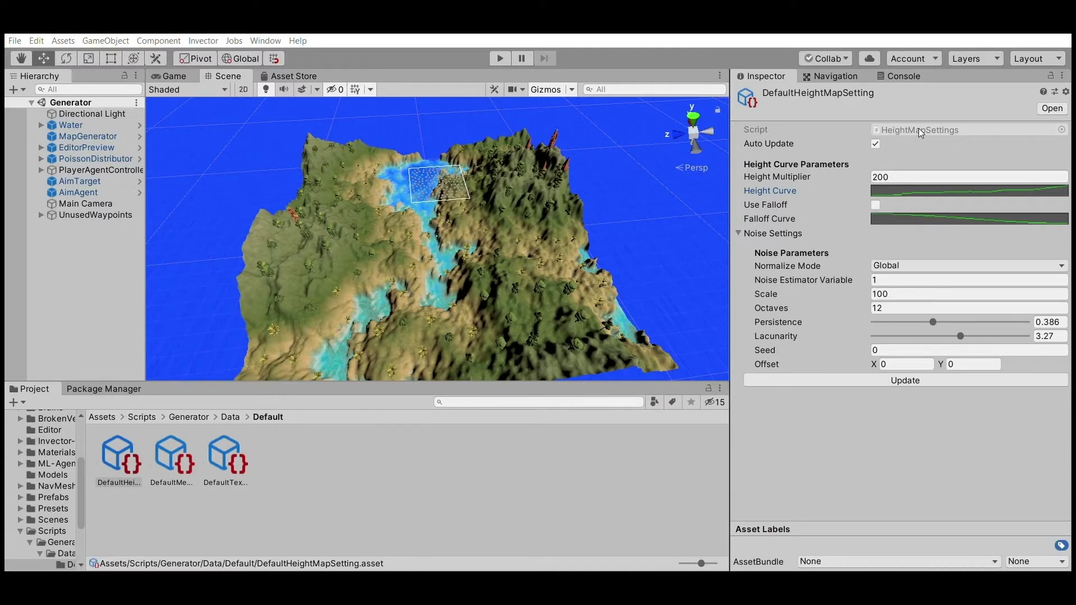
Open MapGenerator's default mesh settings and scrub Water Level from 2 up to 6.4.
click(90, 137)
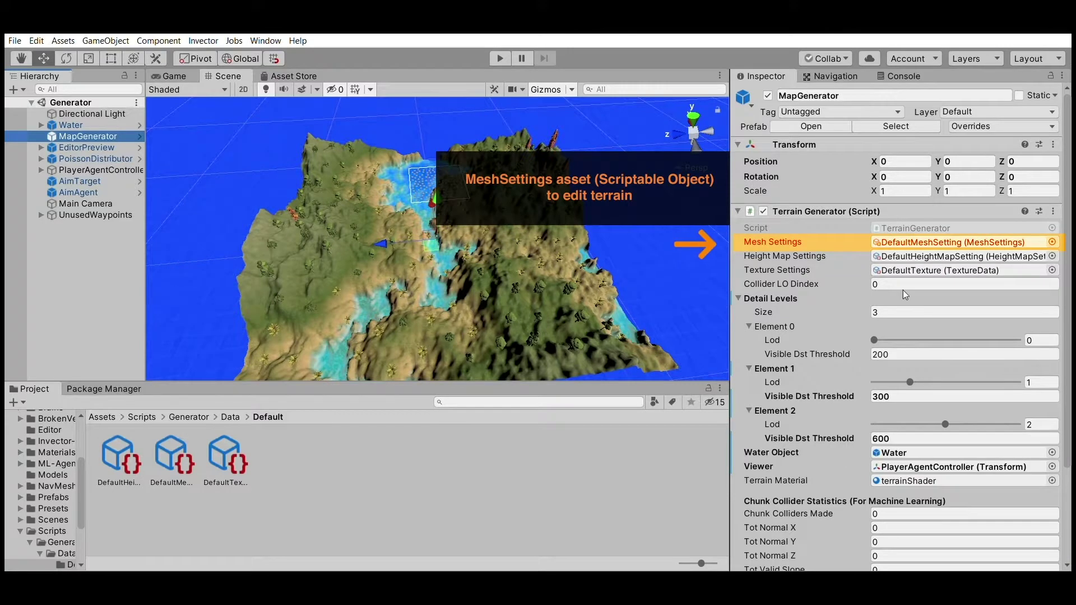
scroll(911, 348, down, 3)
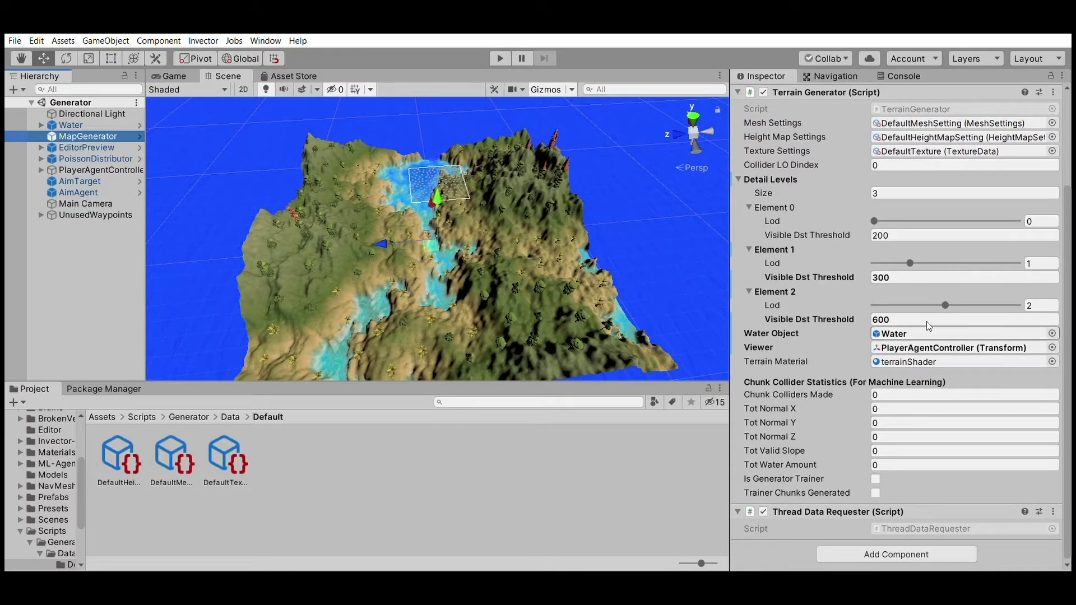
scroll(924, 306, up, 3)
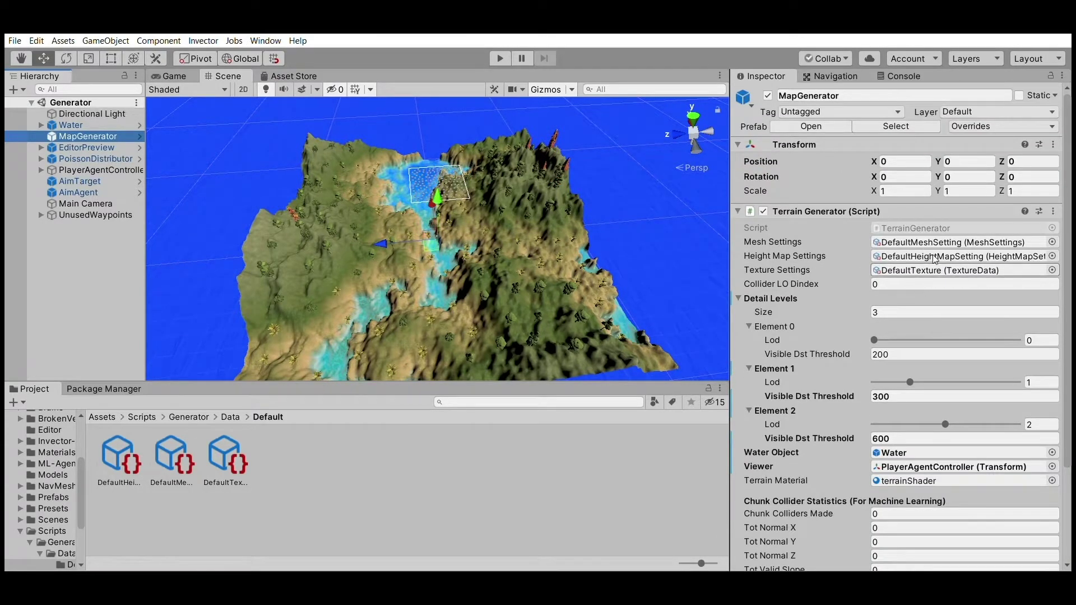
double_click(942, 241)
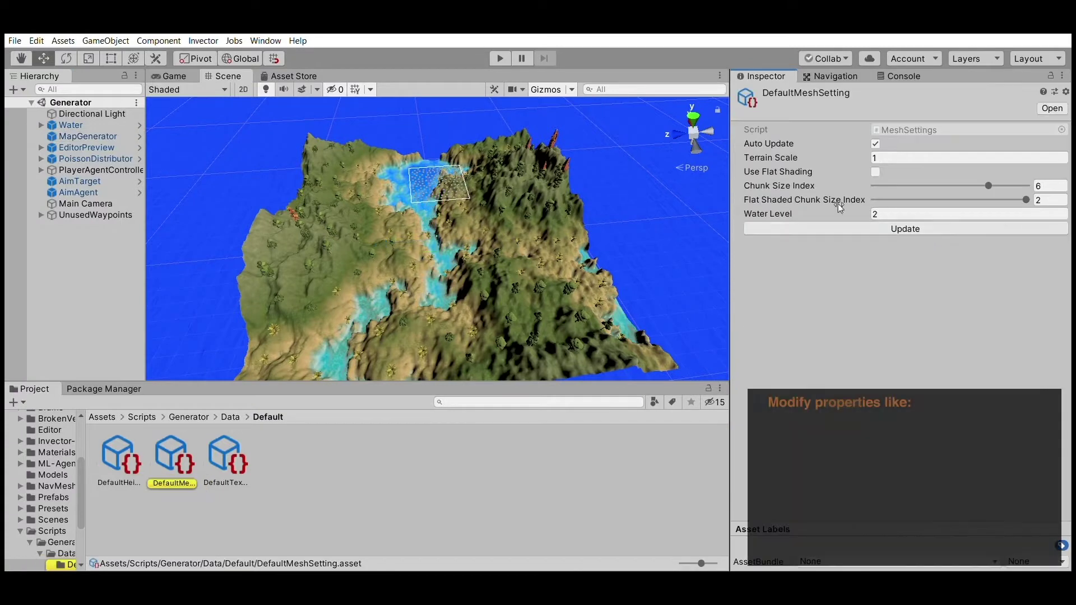
drag(779, 204, 911, 209)
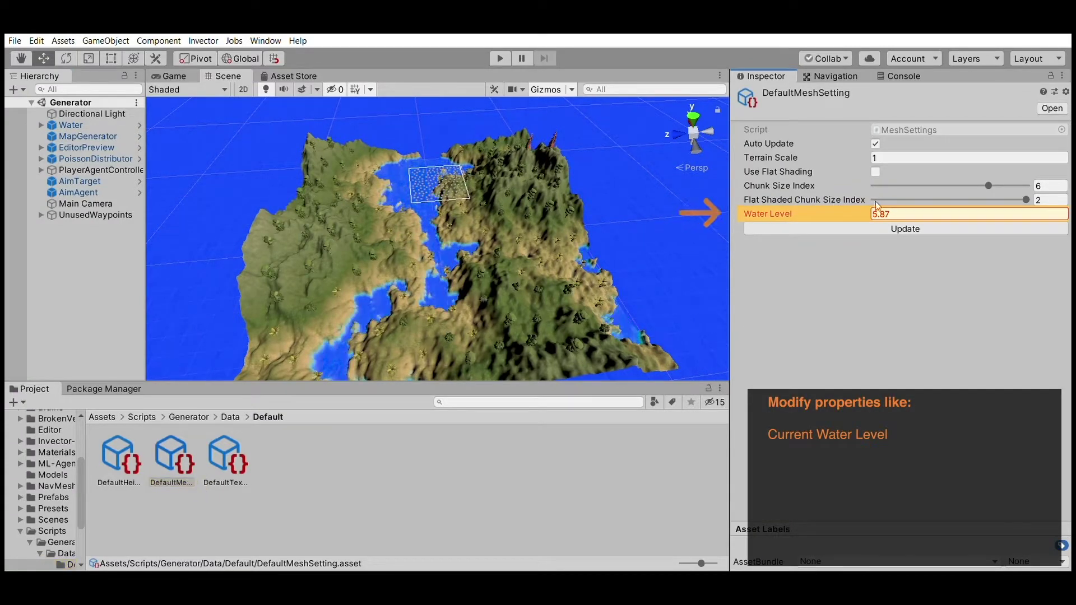
mouse_move(910, 209)
mouse_down()
mouse_move(1034, 224)
mouse_move(810, 224)
mouse_move(906, 212)
mouse_move(886, 209)
mouse_up()
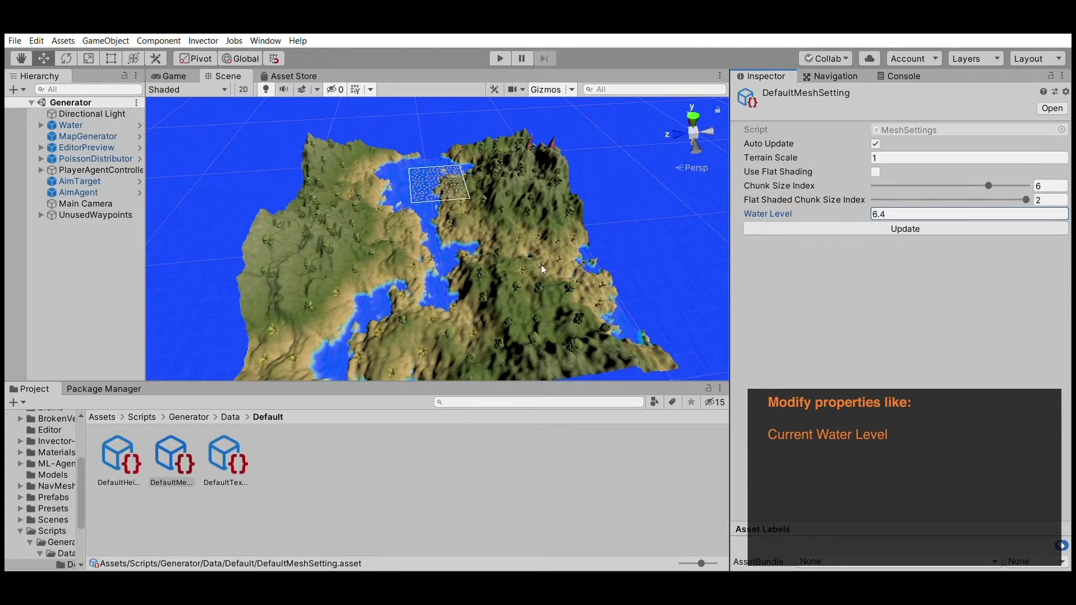
click(84, 148)
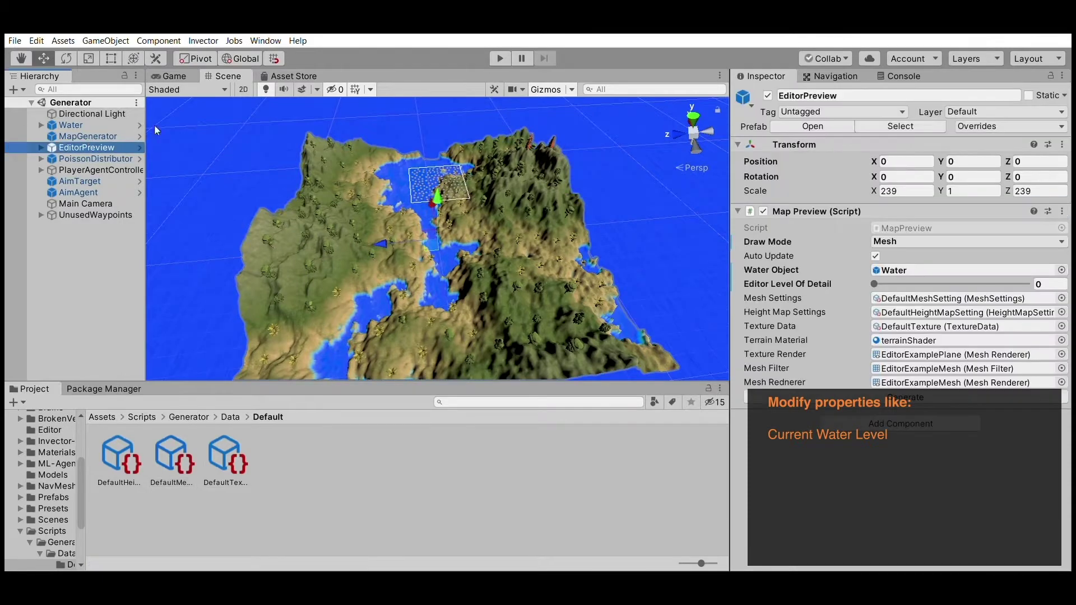
Reopen MapGenerator's default mesh settings and adjust the Chunk Size Index.
click(85, 136)
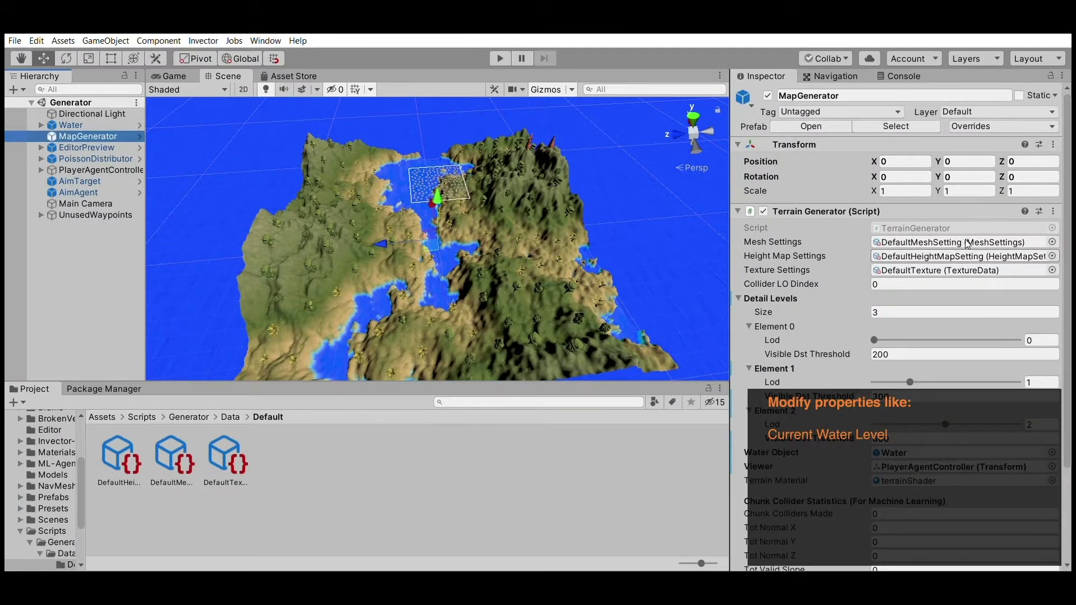
double_click(963, 242)
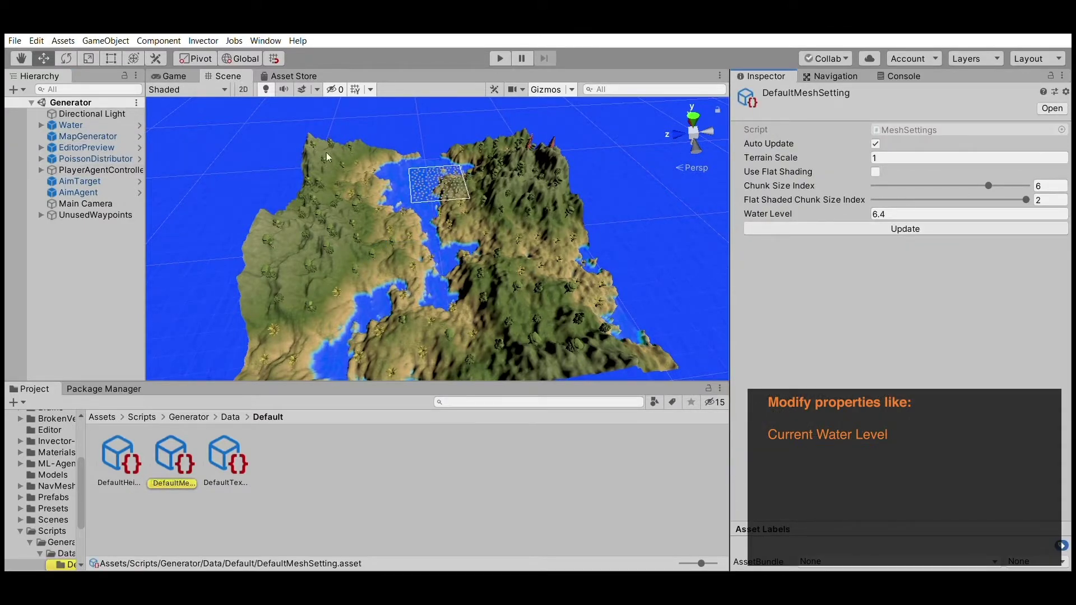
drag(988, 186, 1056, 179)
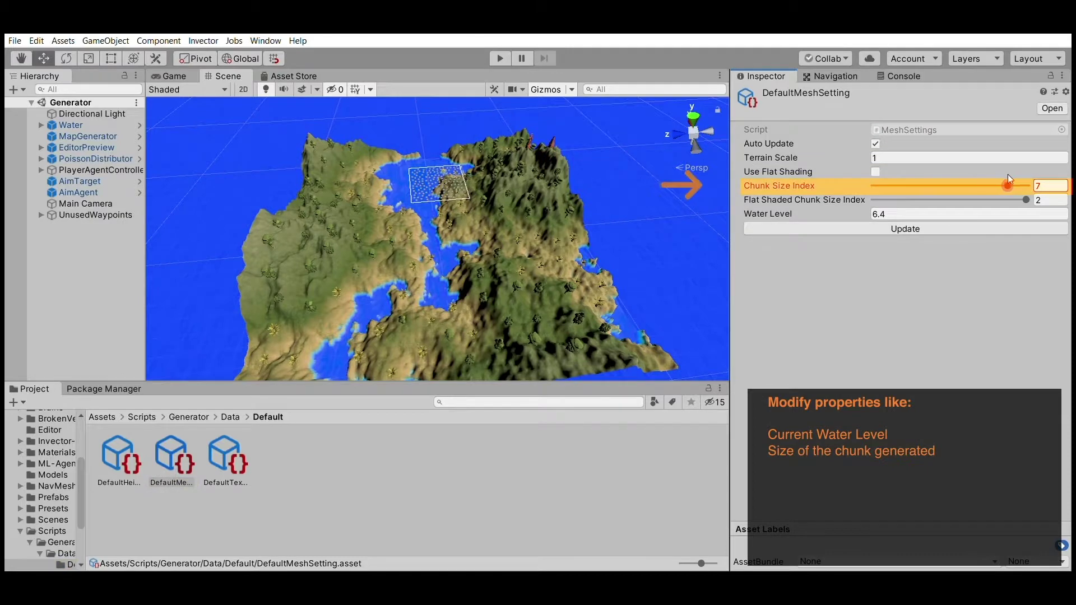
mouse_move(1025, 186)
mouse_down()
mouse_move(929, 188)
mouse_move(1004, 187)
mouse_up()
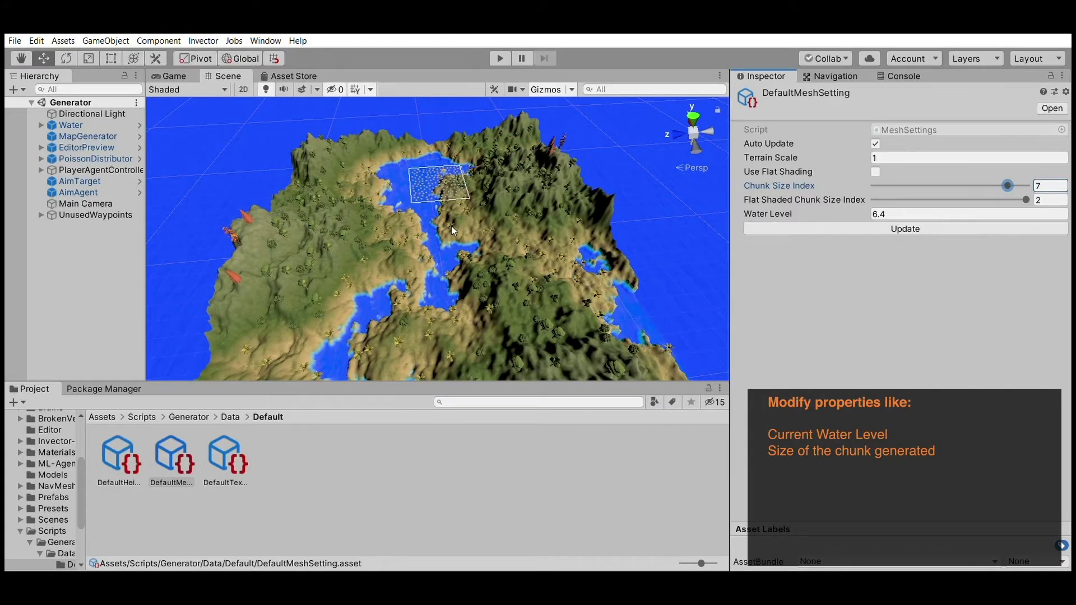
Tick Use Flat Shading and orbit the view along the river to inspect the angular terrain.
alt+drag(453, 230, 508, 200)
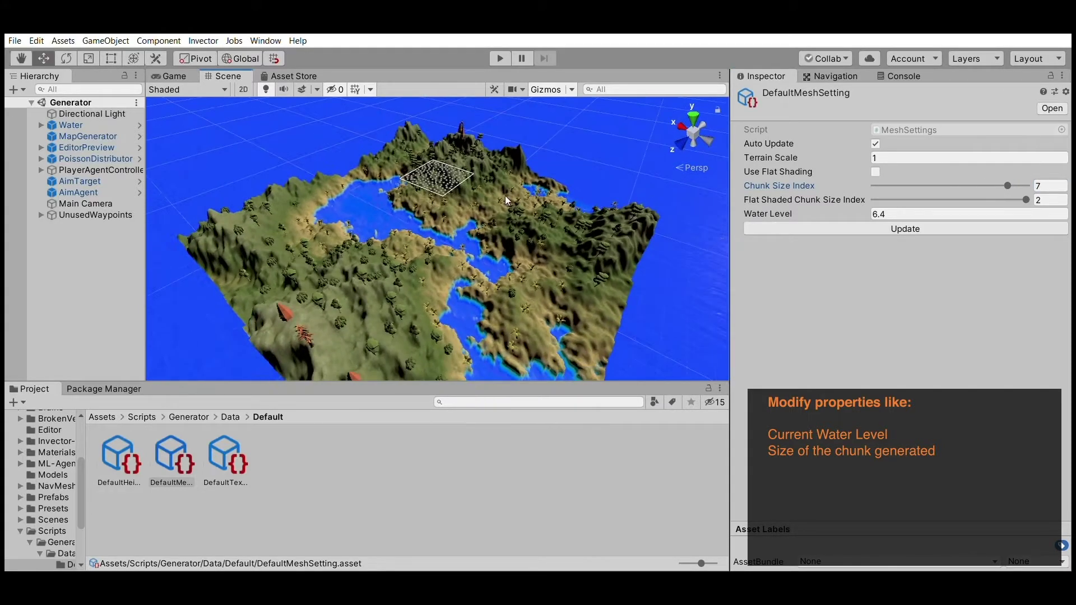
scroll(506, 200, up, 3)
scroll(505, 200, up, 3)
mouse_move(505, 200)
alt+mouse_down()
mouse_move(409, 222)
mouse_move(391, 207)
alt+mouse_up()
click(874, 170)
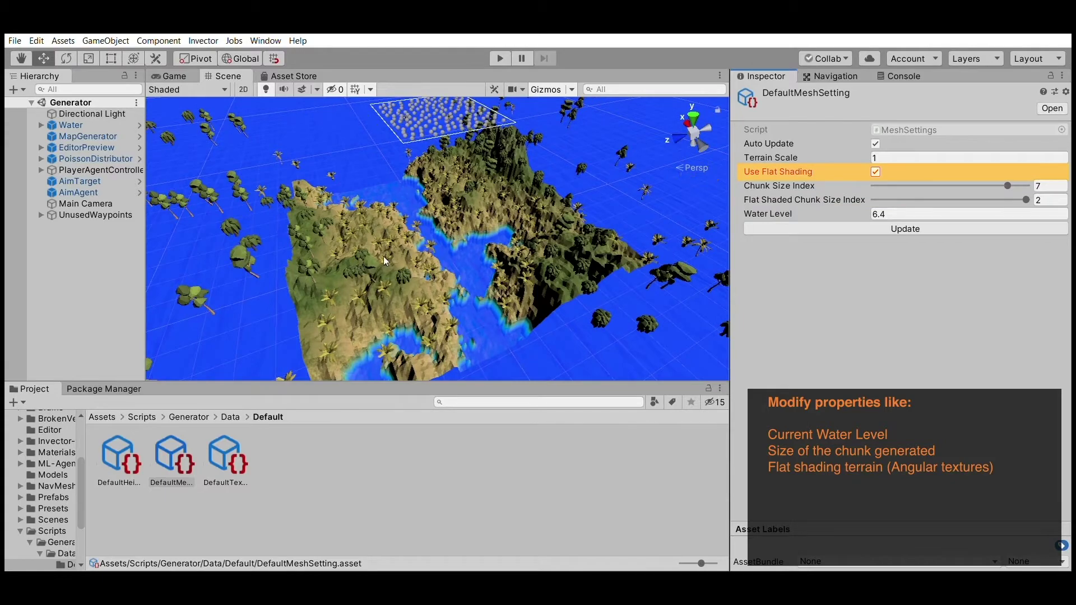
scroll(385, 261, up, 3)
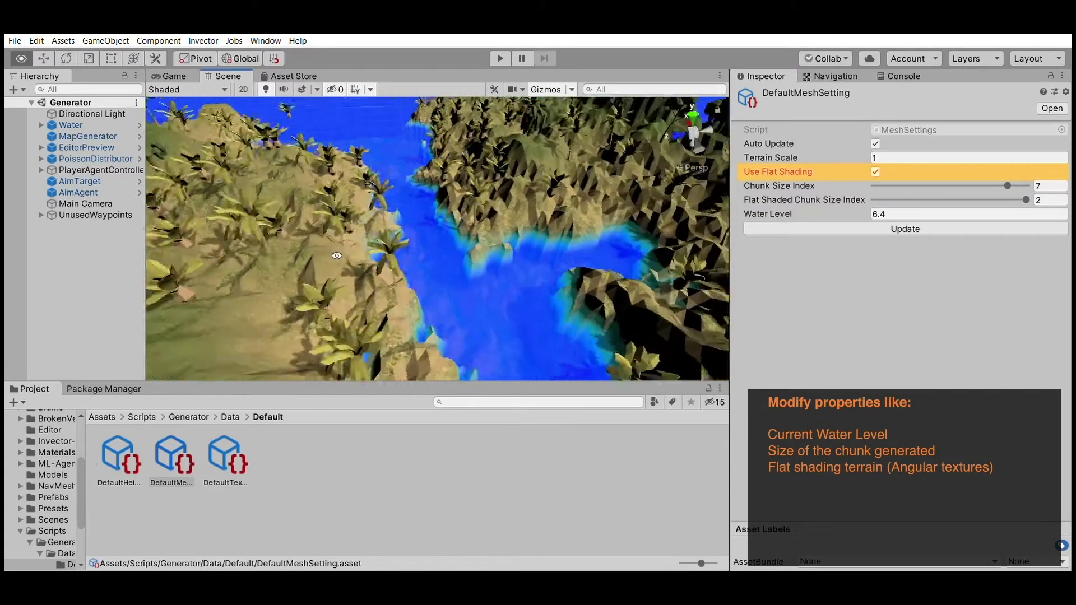
alt+drag(384, 260, 196, 191)
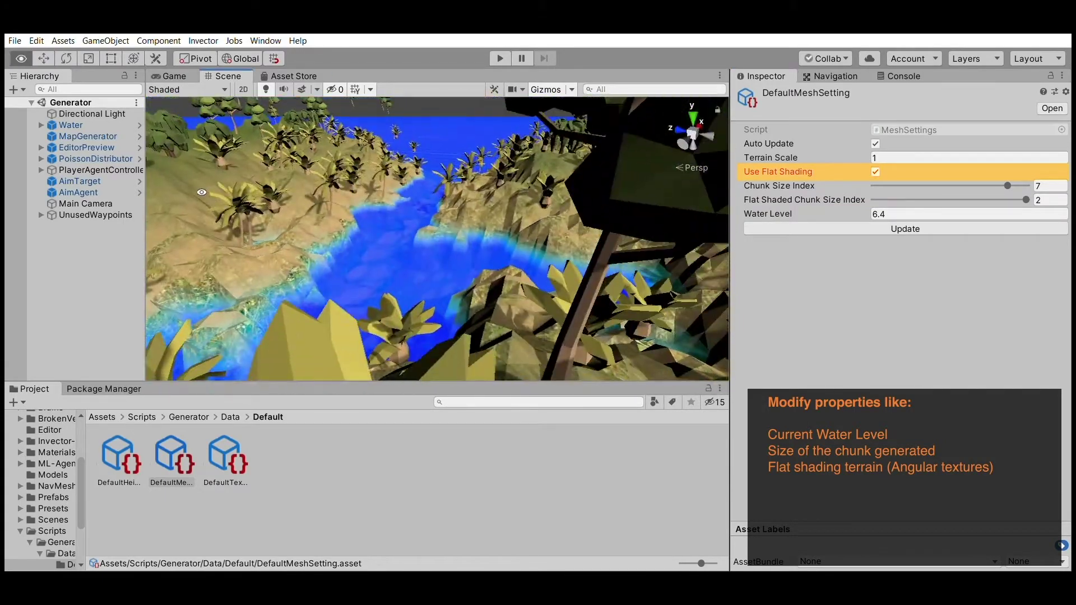
Lower the PoissonDistributor's Tree Low Height to 0.059.
click(101, 159)
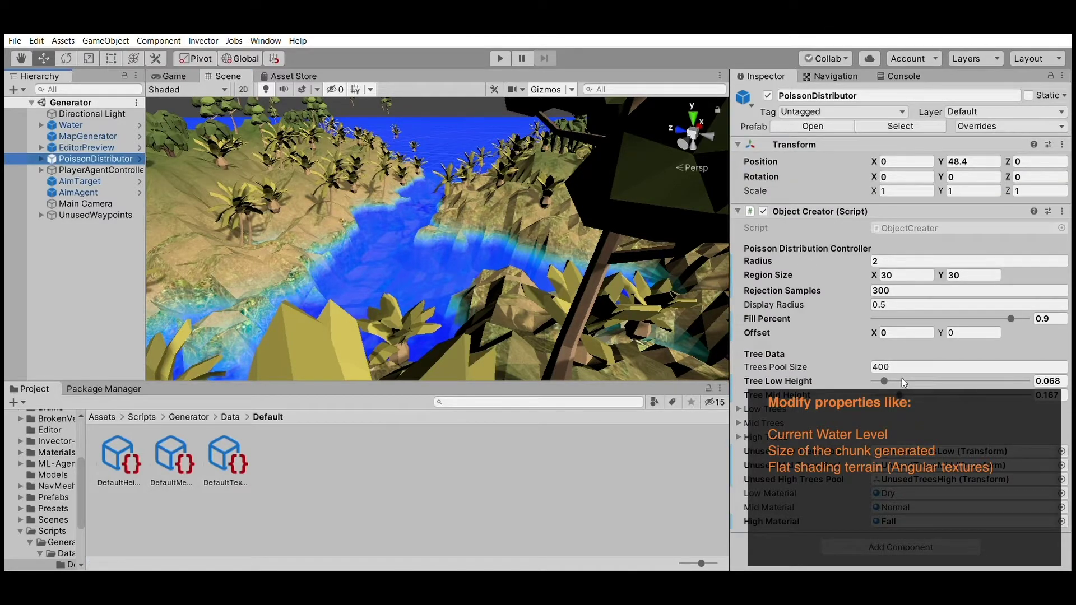
drag(887, 373, 885, 370)
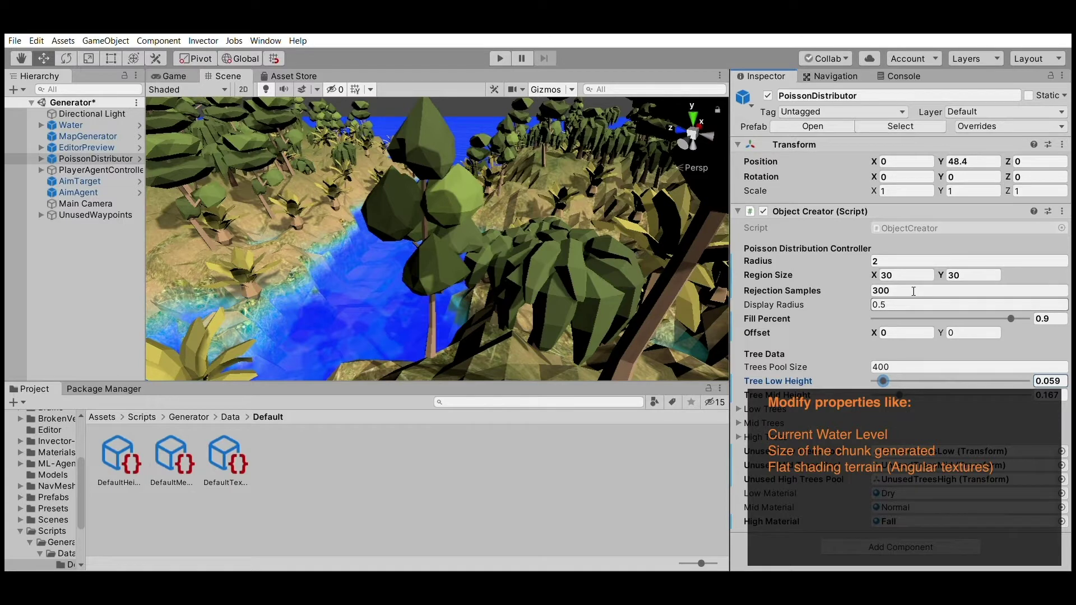
click(913, 291)
key(Tab)
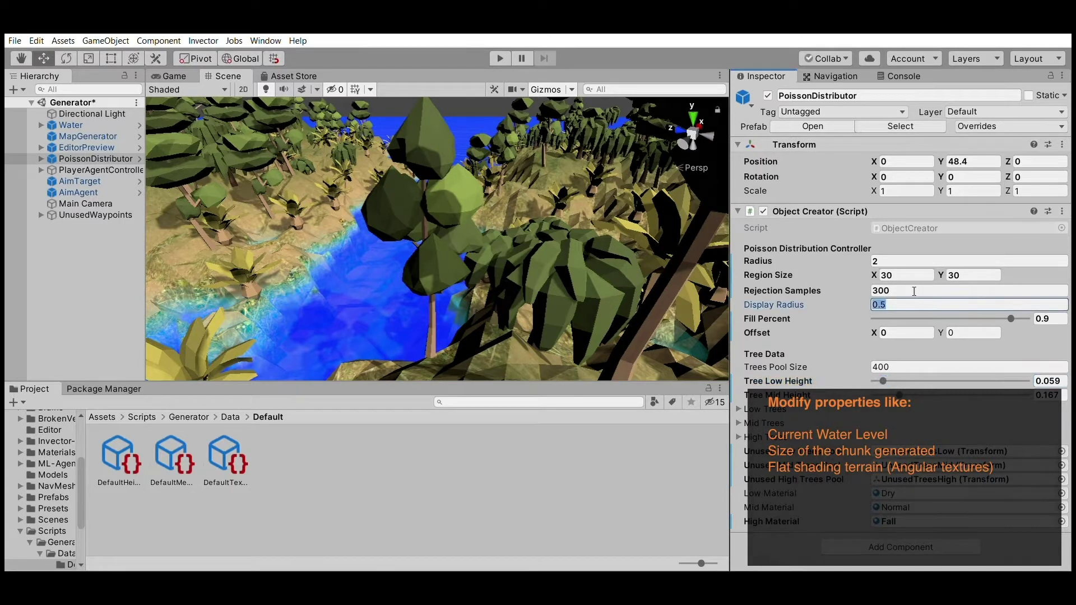
Set the PoissonDistributor Radius to 21 and orbit to check the sparser trees.
click(903, 254)
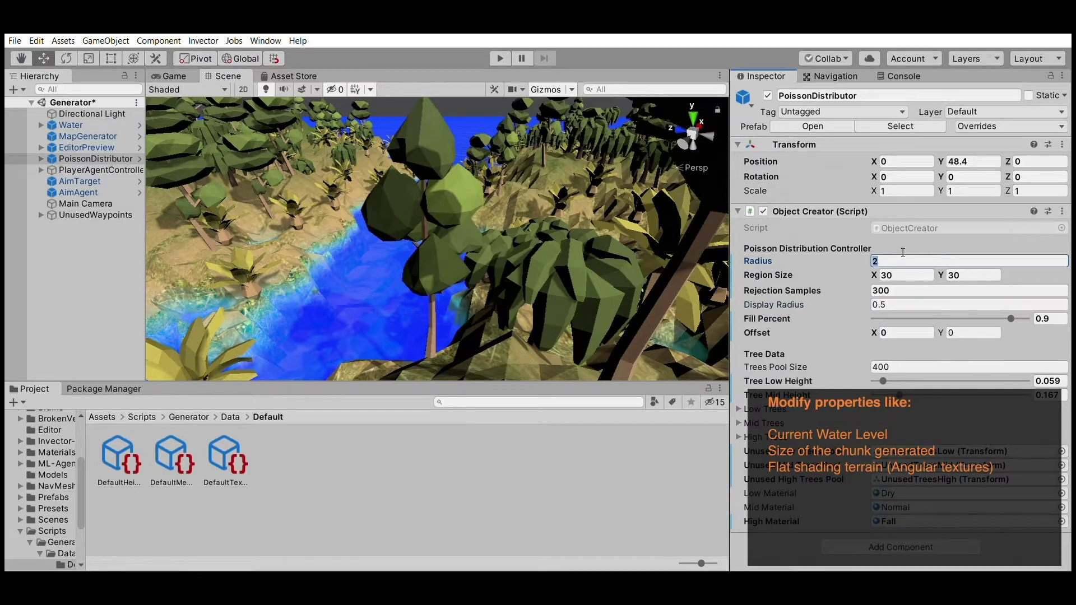
text(21)
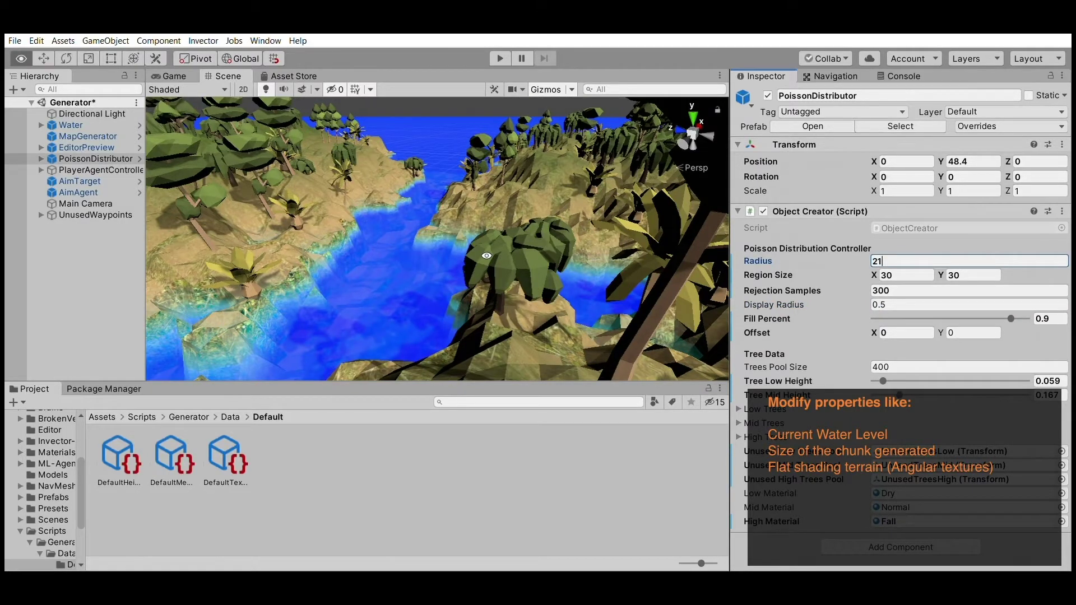
right_drag(480, 251, 235, 277)
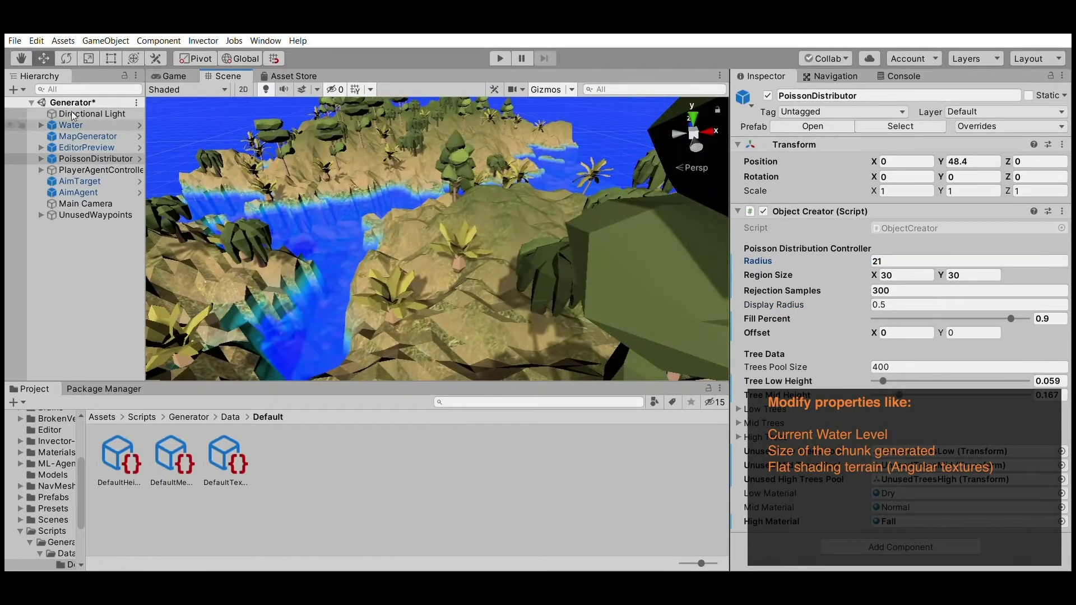
click(84, 136)
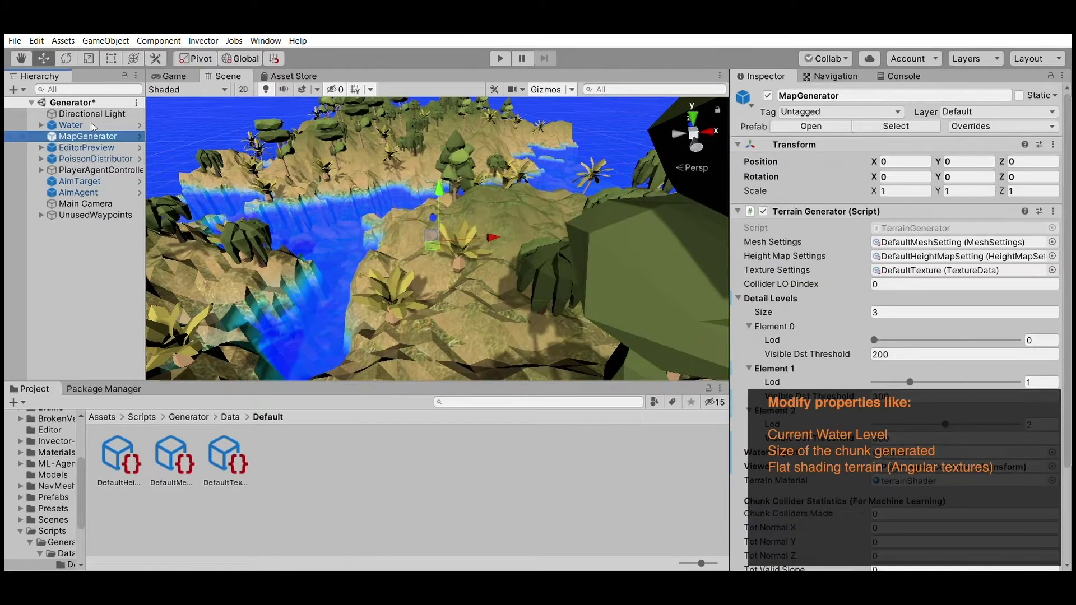
In DefaultMeshSetting, return Flat Shaded Chunk Size Index to 2 and untick Use Flat Shading.
double_click(945, 241)
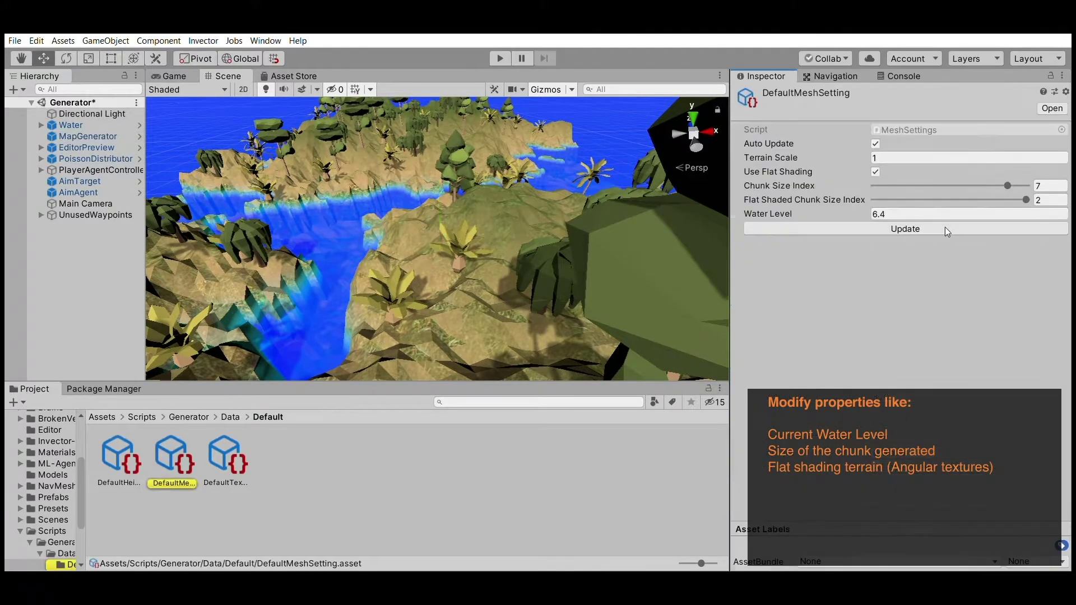
drag(1029, 186, 949, 186)
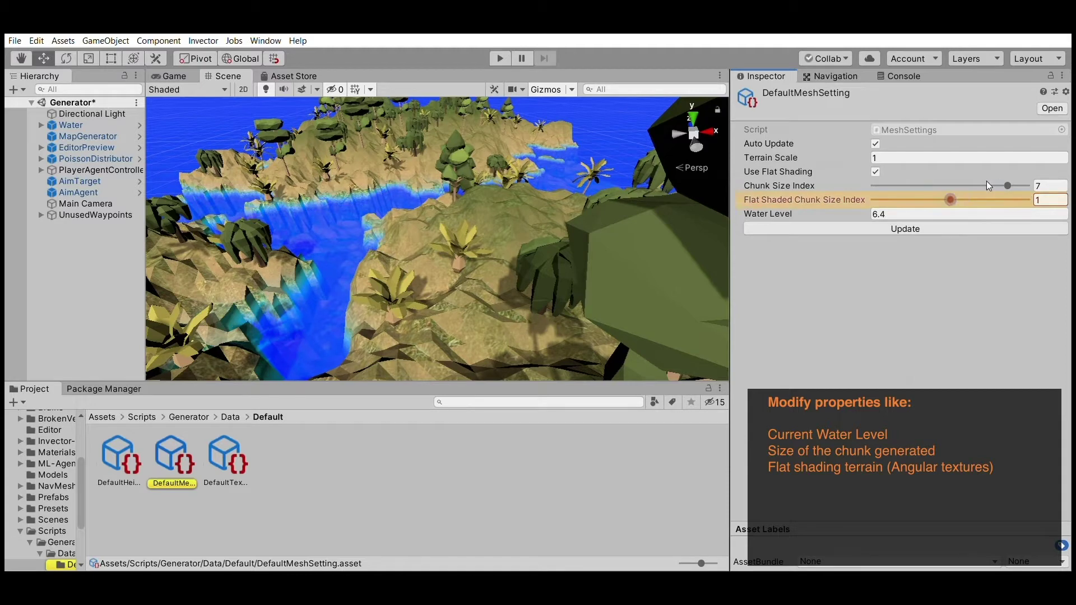
drag(874, 200, 1061, 203)
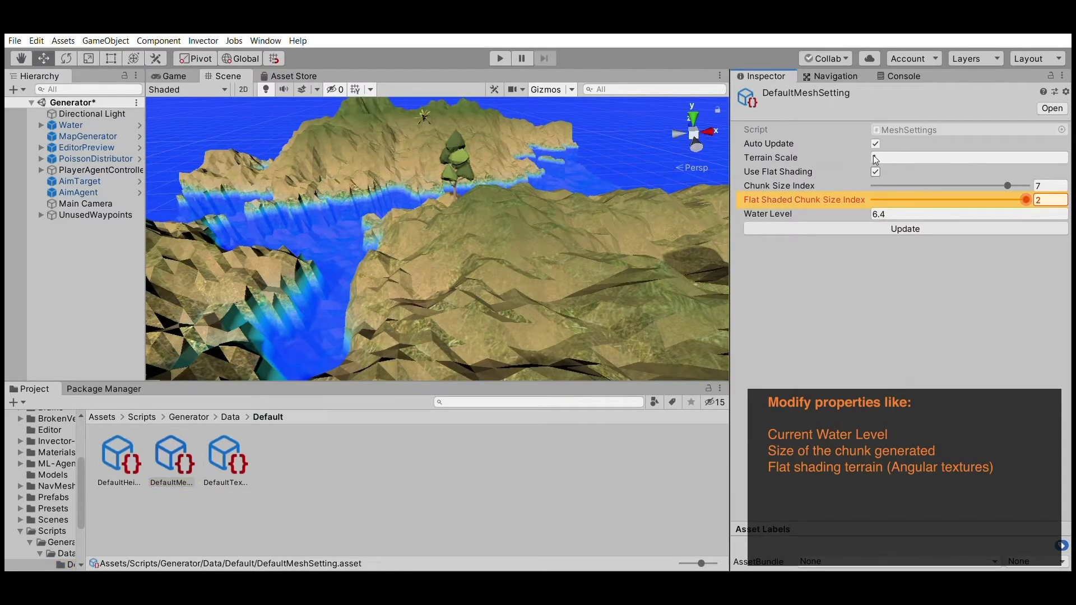
click(876, 171)
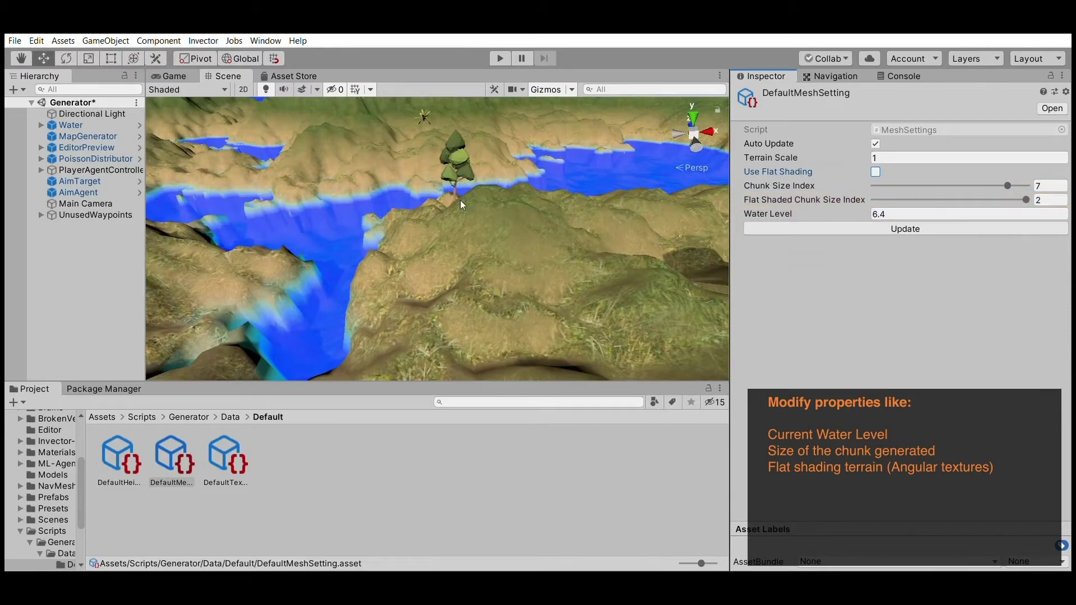
scroll(460, 200, down, 5)
scroll(461, 202, down, 2)
scroll(461, 202, down, 2)
scroll(460, 202, down, 2)
scroll(461, 205, up, 2)
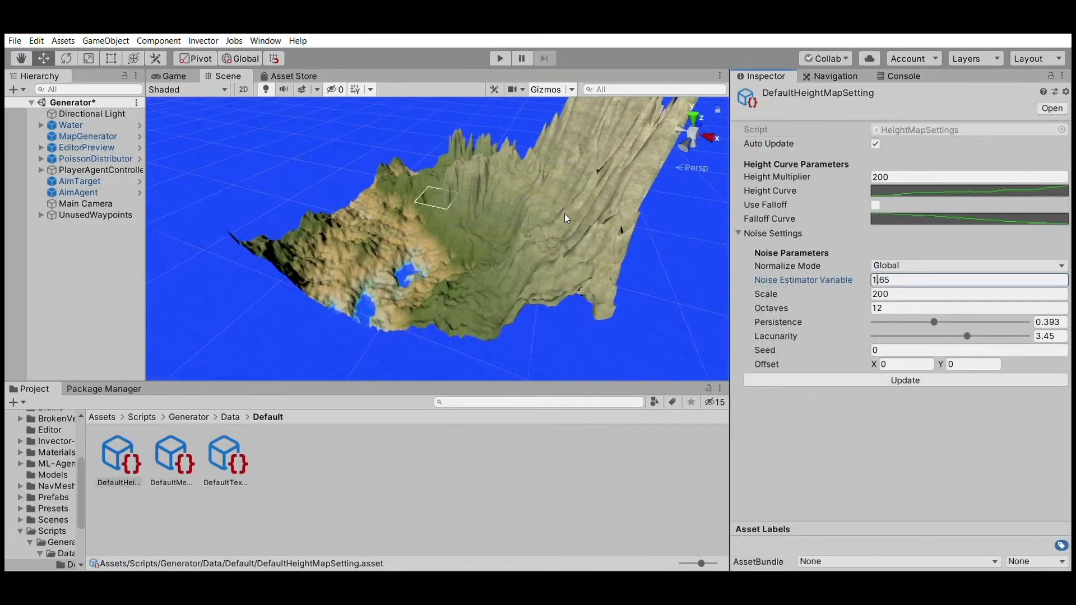
Trim the Noise Estimator Variable to 1.2 and run the scene in play mode.
alt+drag(659, 253, 722, 287)
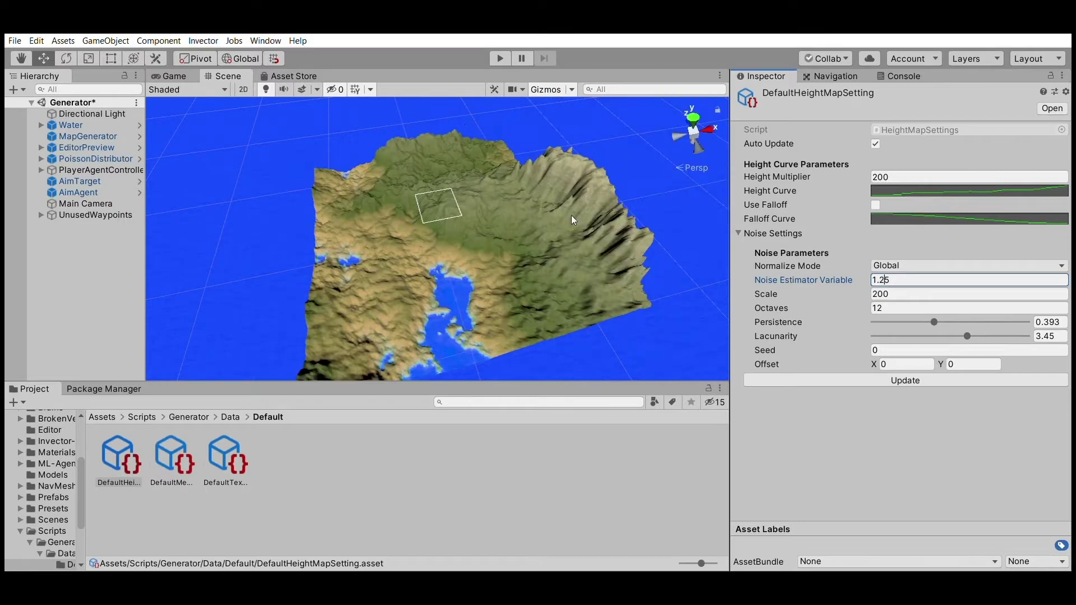
key(BackSpace)
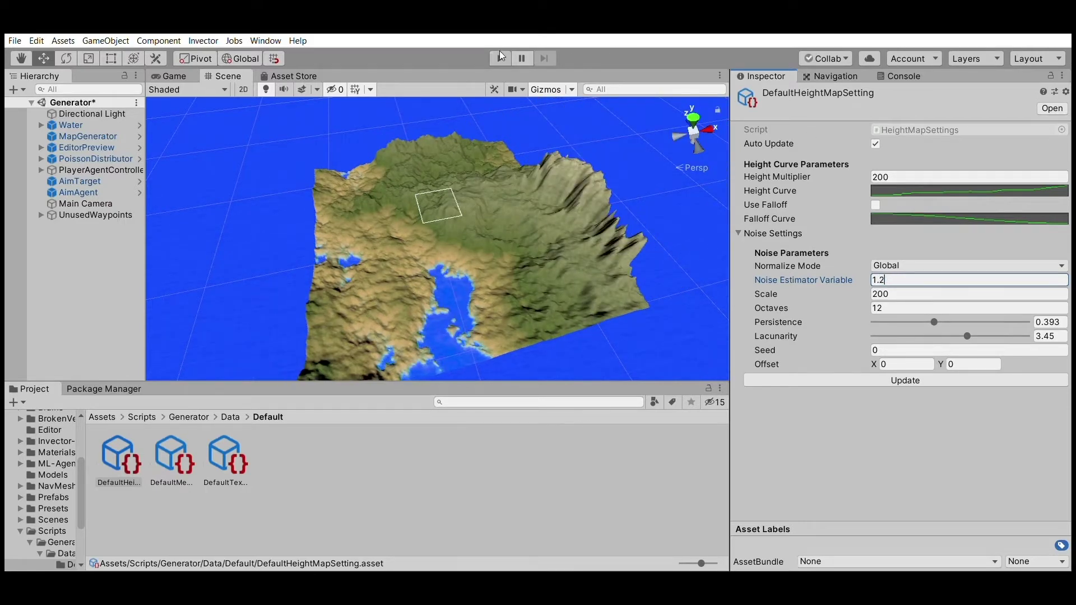
click(500, 52)
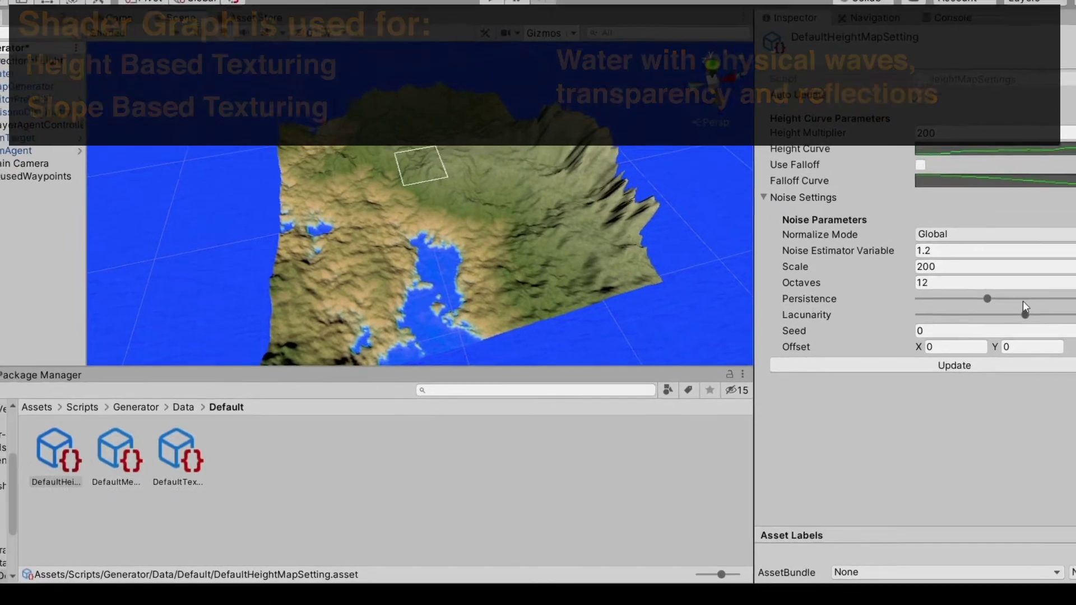
Lower Lacunarity to about 2.37 and test the smoother terrain in play mode.
drag(1023, 303, 942, 318)
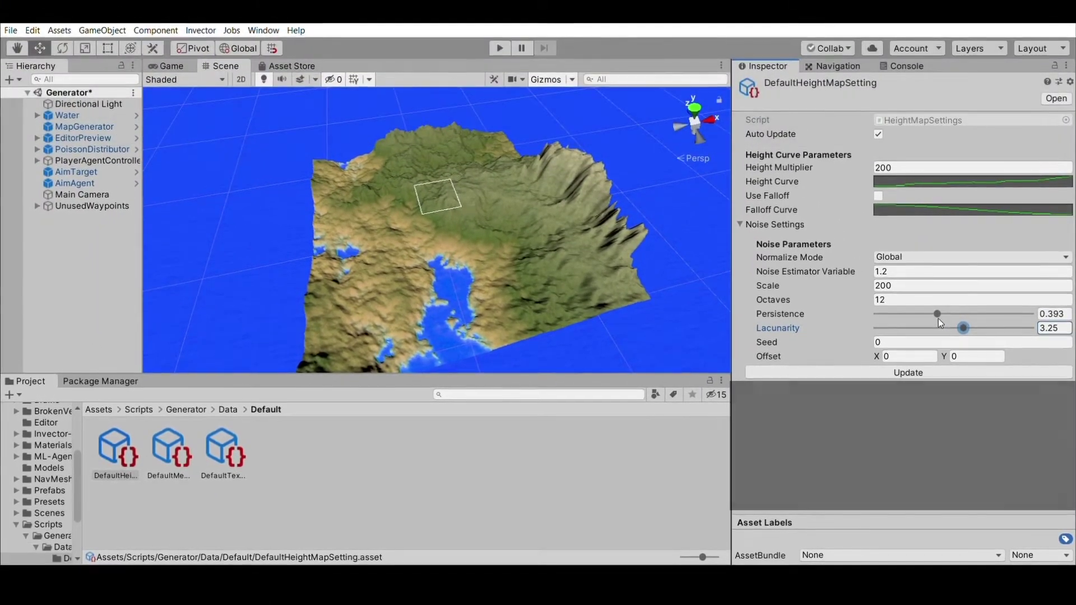
drag(941, 318, 916, 317)
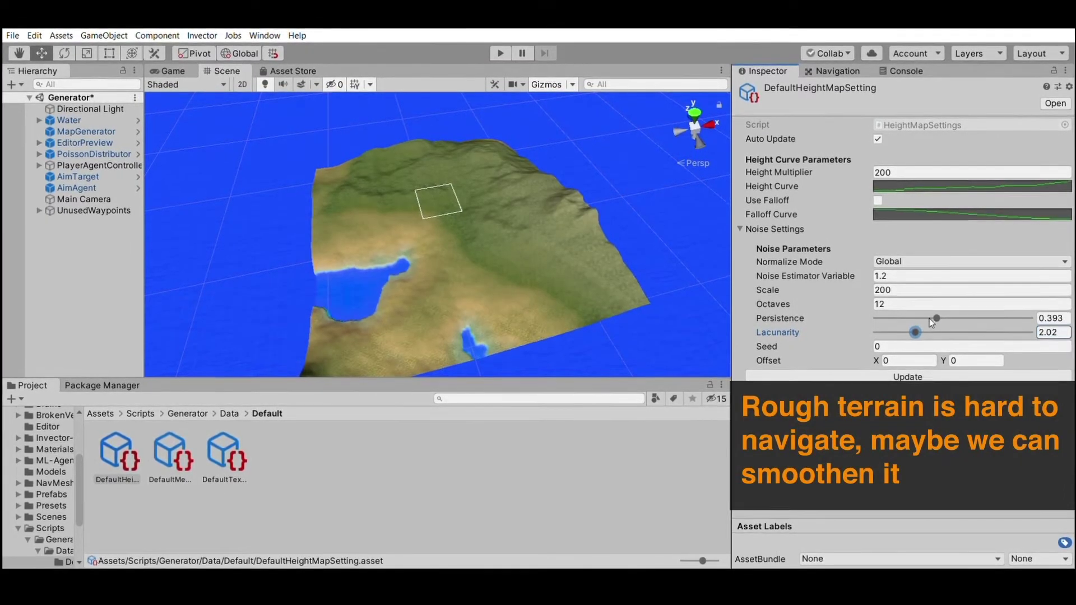
drag(916, 332, 929, 332)
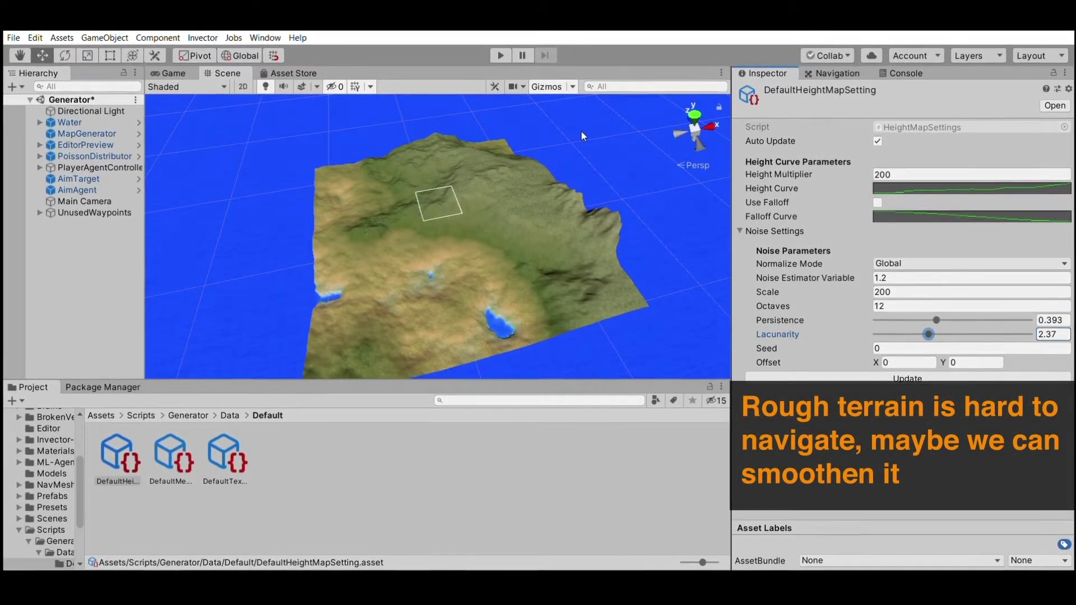
click(502, 51)
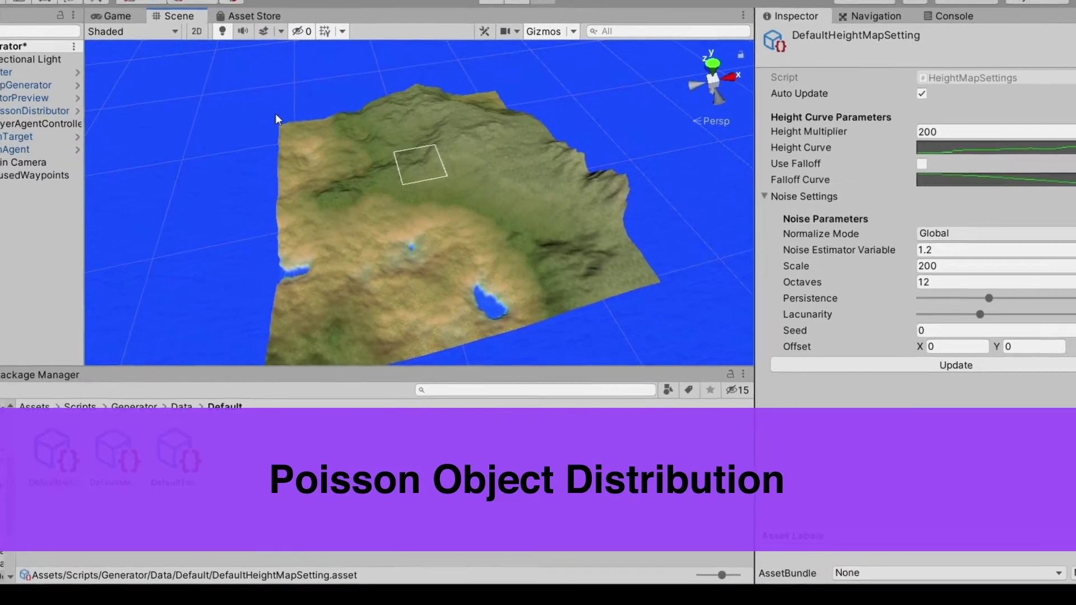
Set the PoissonDistributor Radius to 1 and lower Tree Mid Height to about 0.135.
click(89, 148)
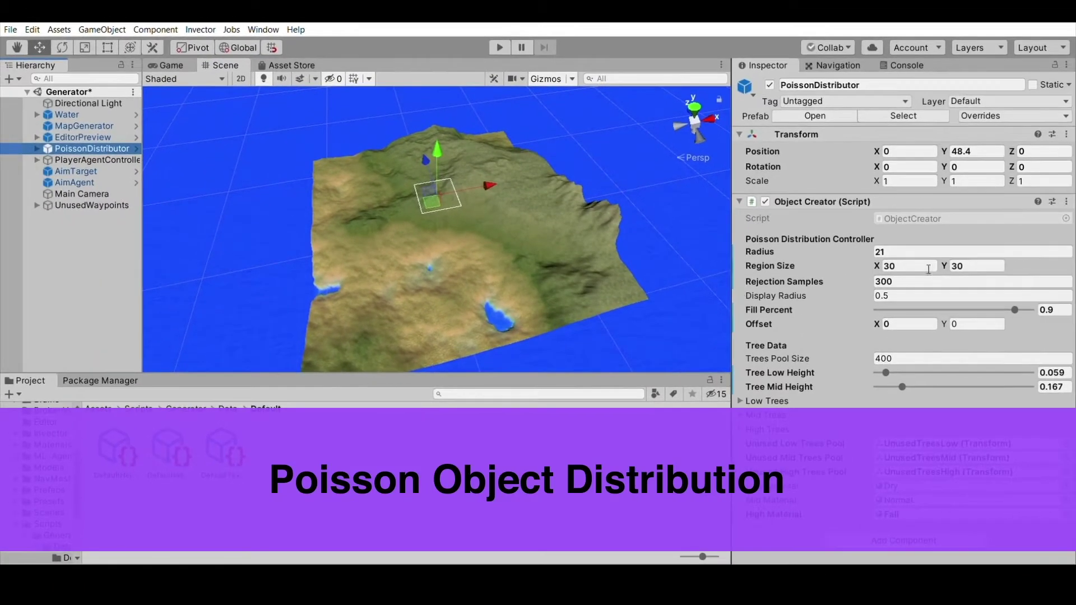
click(897, 251)
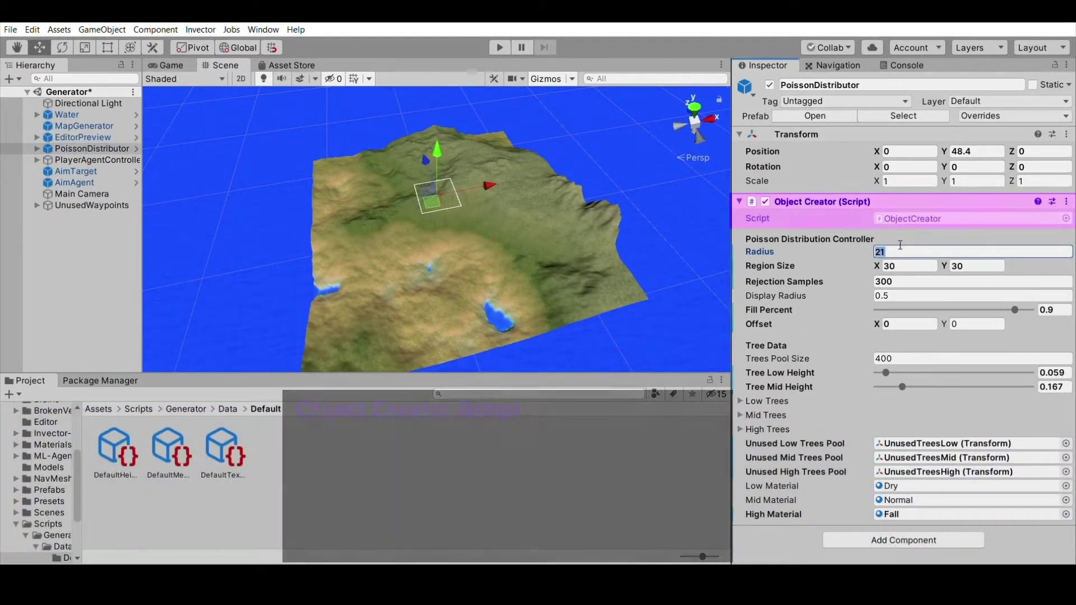
text(1)
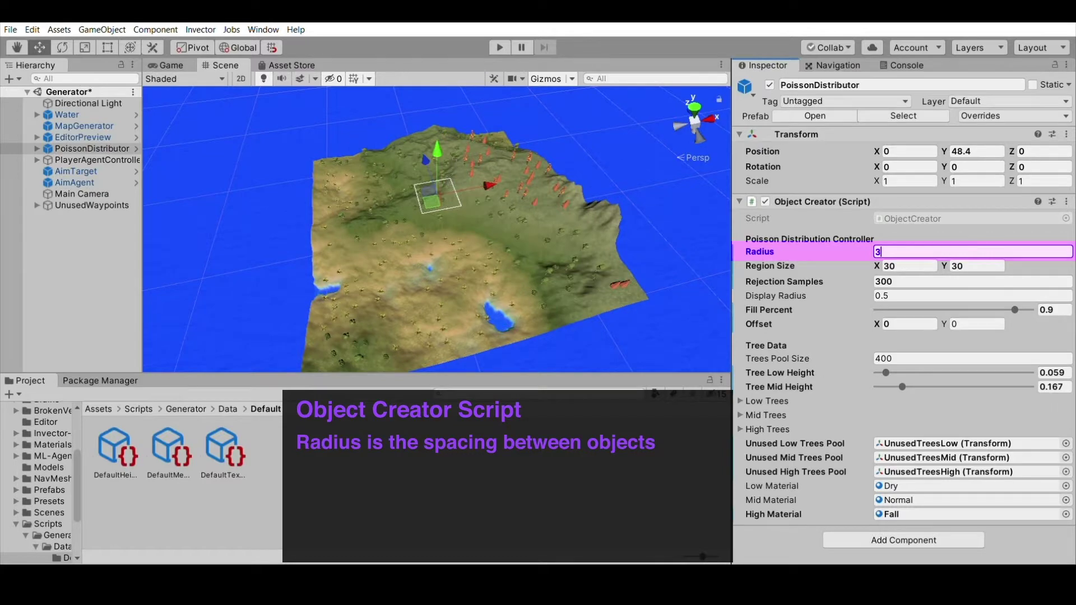
scroll(546, 249, up, 5)
scroll(545, 250, up, 5)
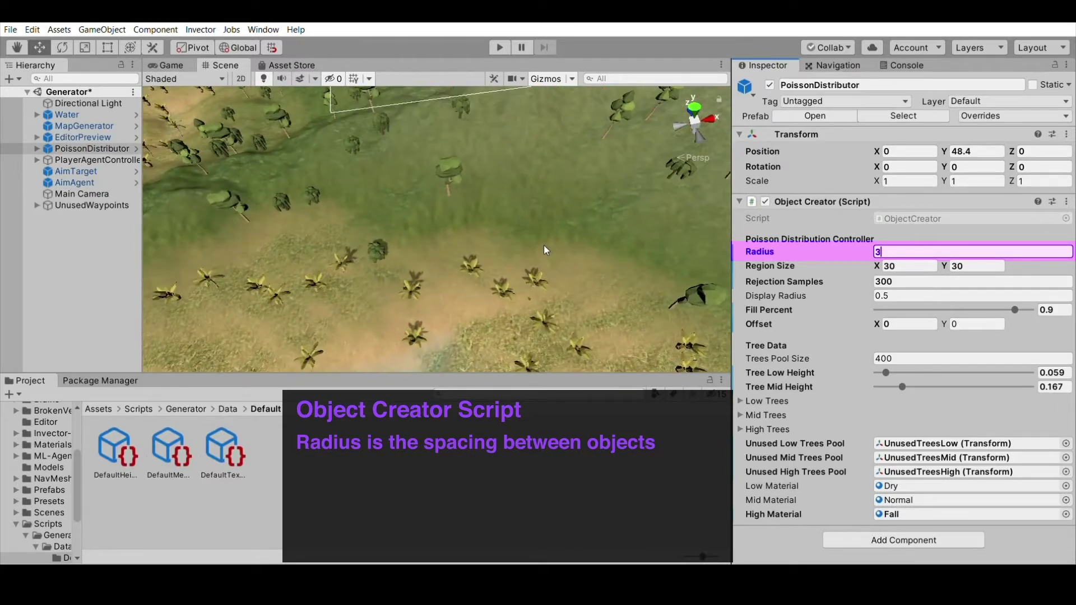
right_drag(544, 244, 828, 93)
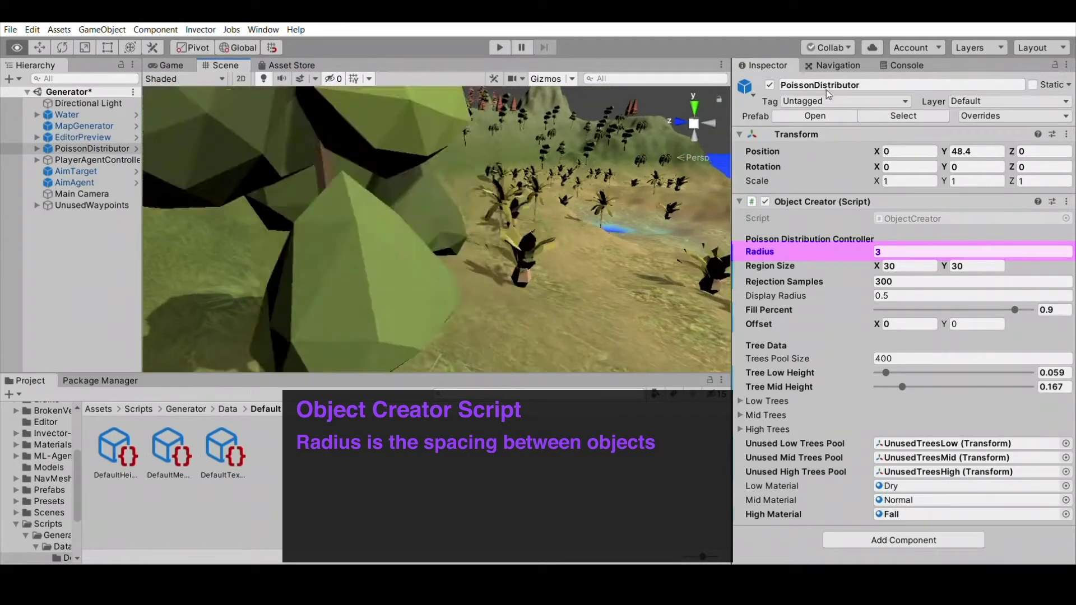
click(933, 251)
text(1)
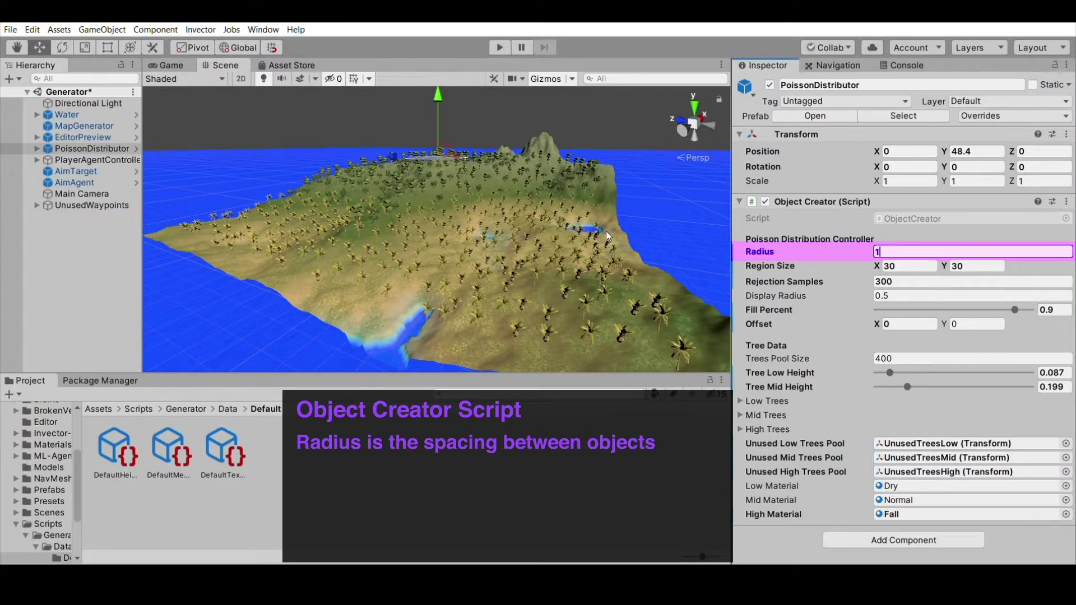
alt+drag(609, 235, 847, 296)
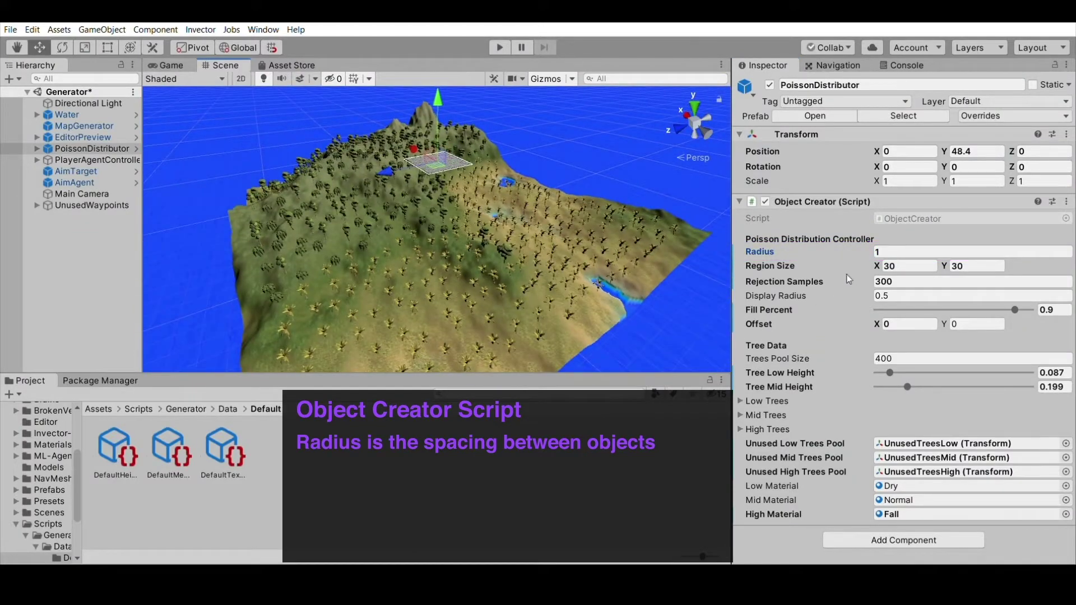
mouse_move(906, 384)
mouse_down()
mouse_move(896, 384)
mouse_move(891, 361)
mouse_up()
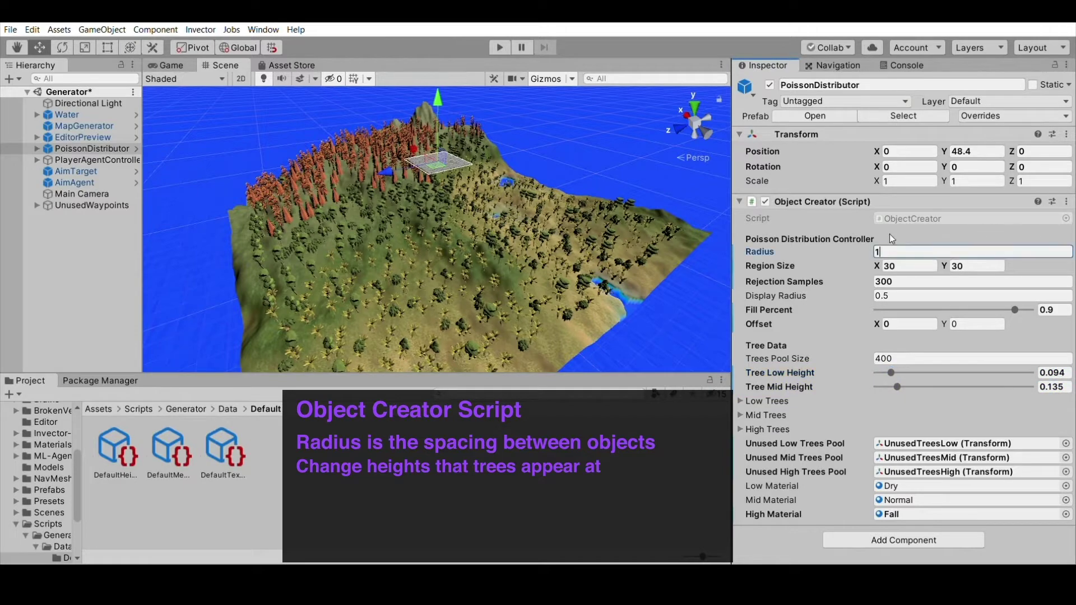
Try a tree Radius of 2 and view the wider spacing from above.
text(2)
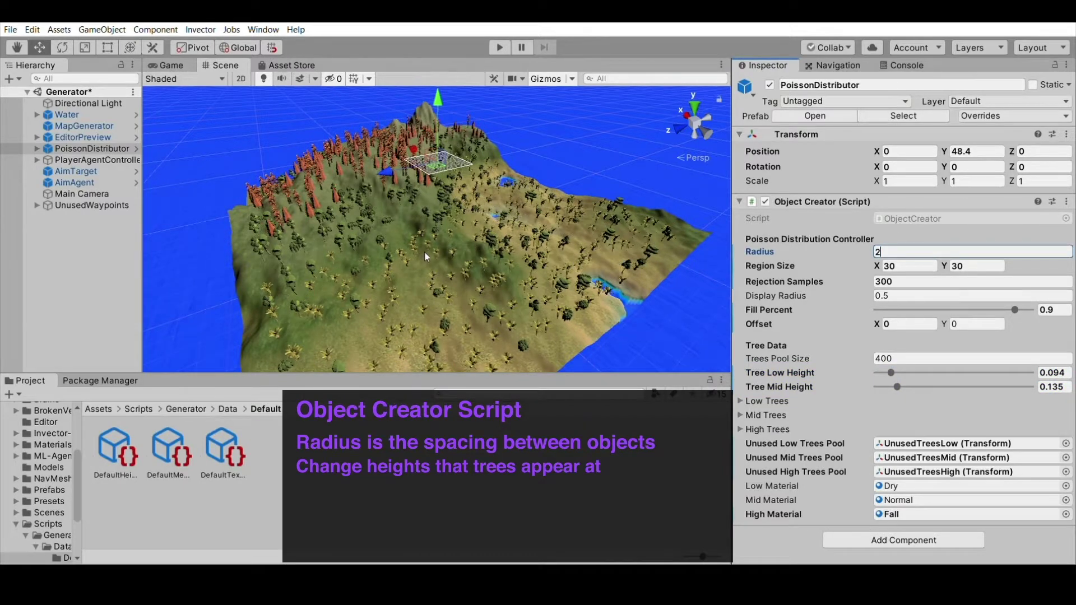
scroll(454, 189, up, 3)
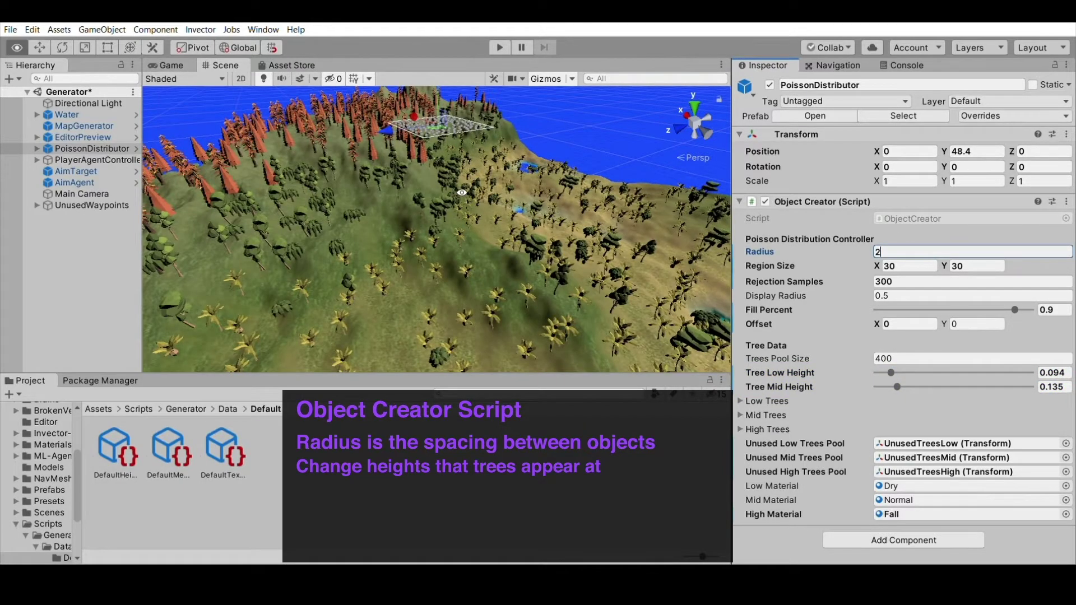
alt+drag(462, 192, 500, 397)
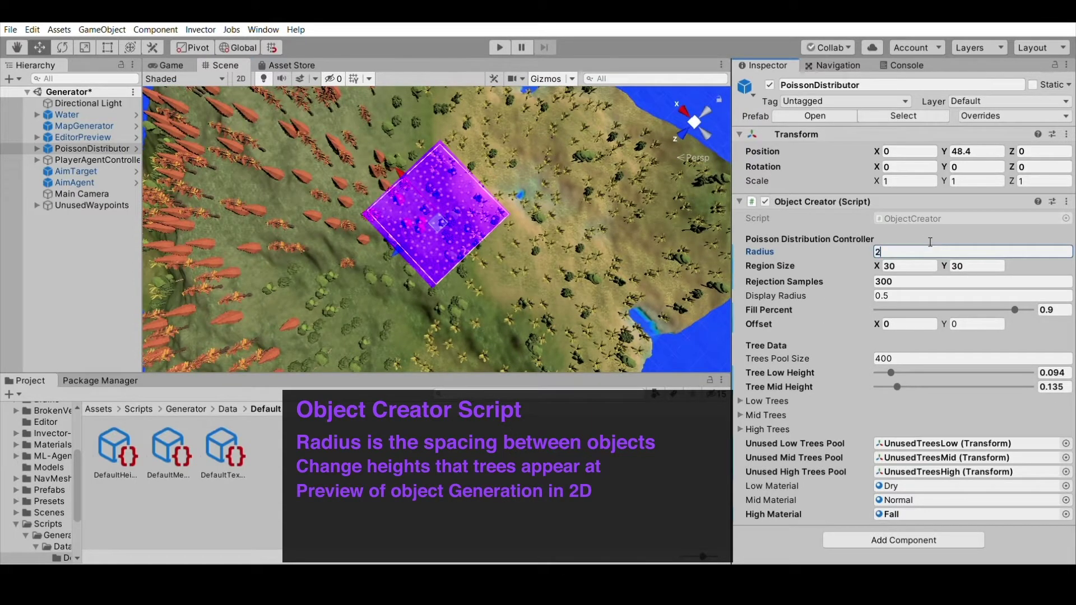
Retype Radius with .5 and lower Fill Percent toward 0.297 to thin the trees.
text(.5)
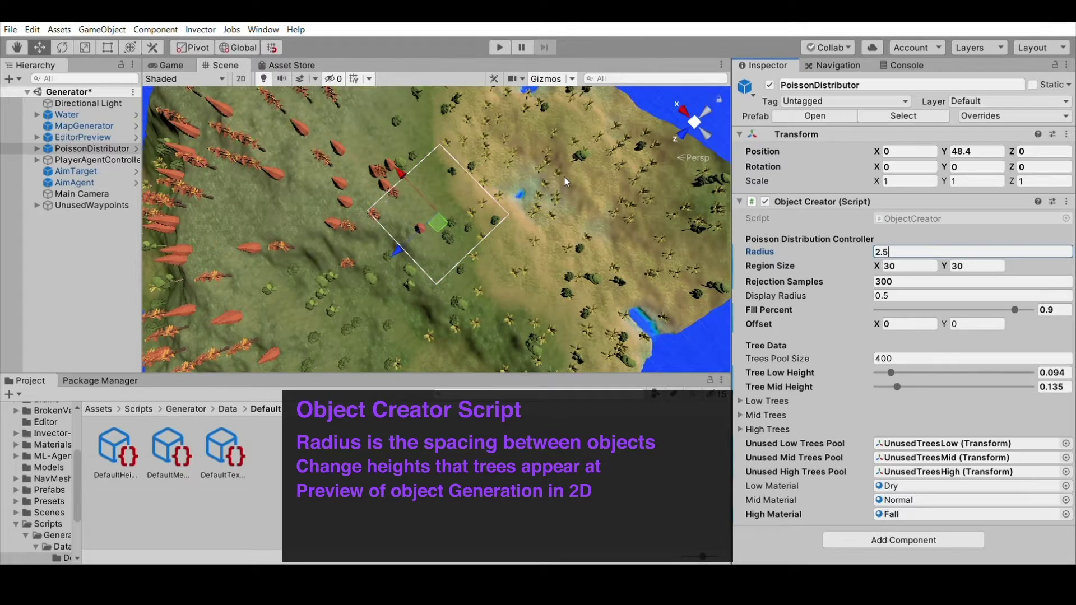
scroll(563, 176, down, 5)
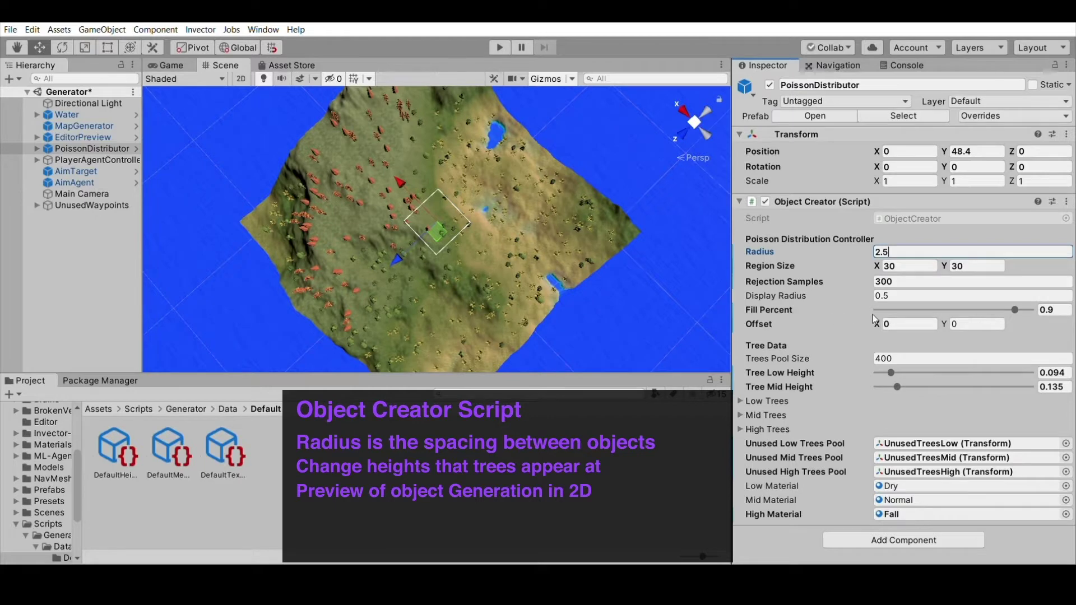
drag(1014, 293, 981, 298)
text(1)
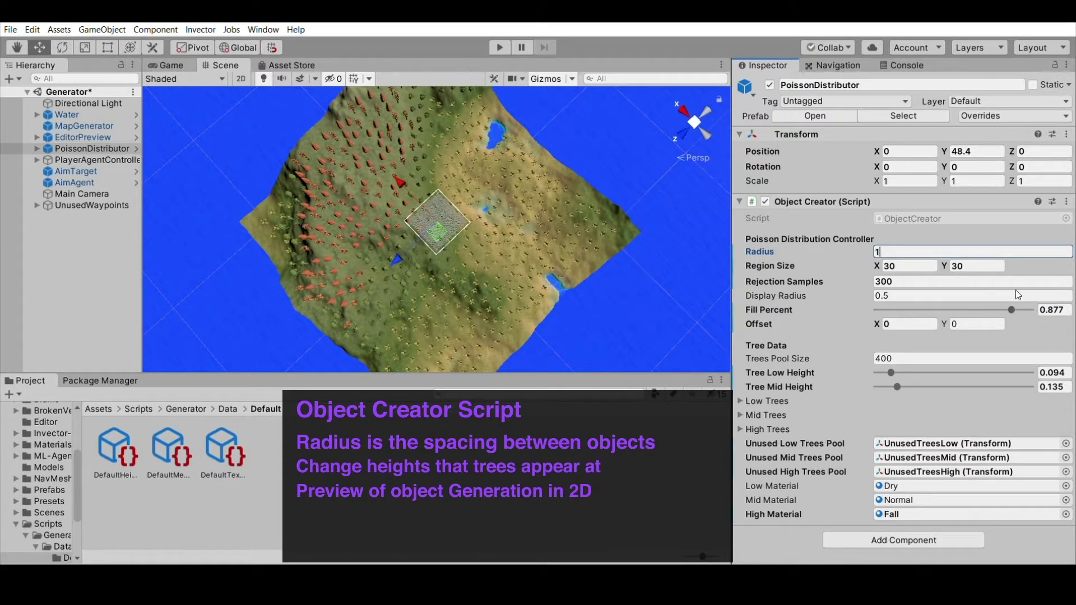
mouse_move(1011, 292)
mouse_down()
mouse_move(927, 300)
mouse_move(993, 294)
mouse_up()
Set tree Radius to 1.5 and fine-tune the Fill Percent slider.
scroll(586, 237, up, 3)
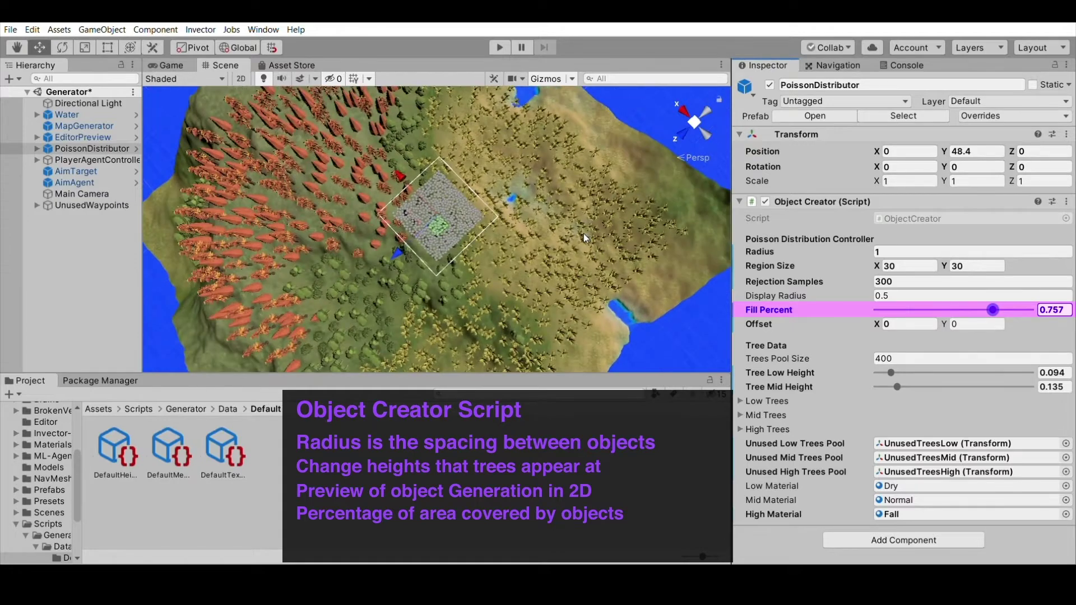
alt+drag(588, 236, 411, 119)
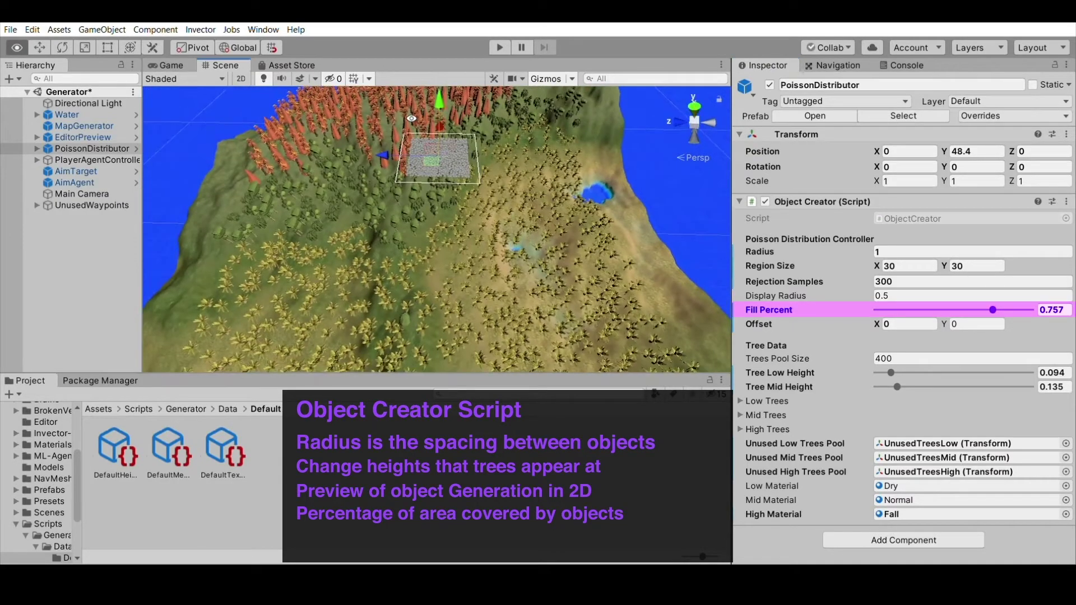
drag(993, 309, 1005, 295)
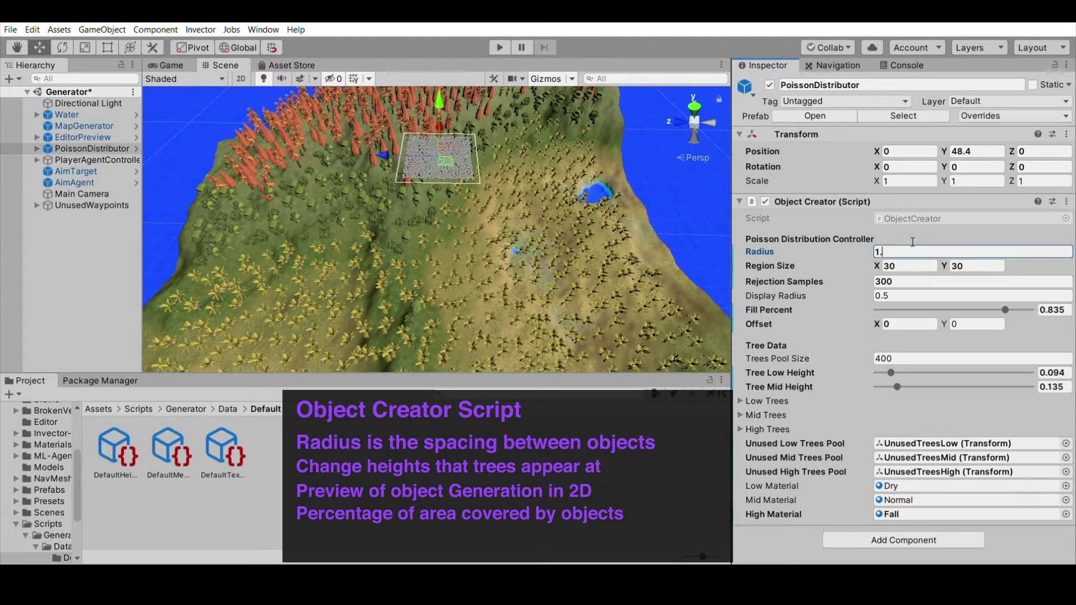
text(5)
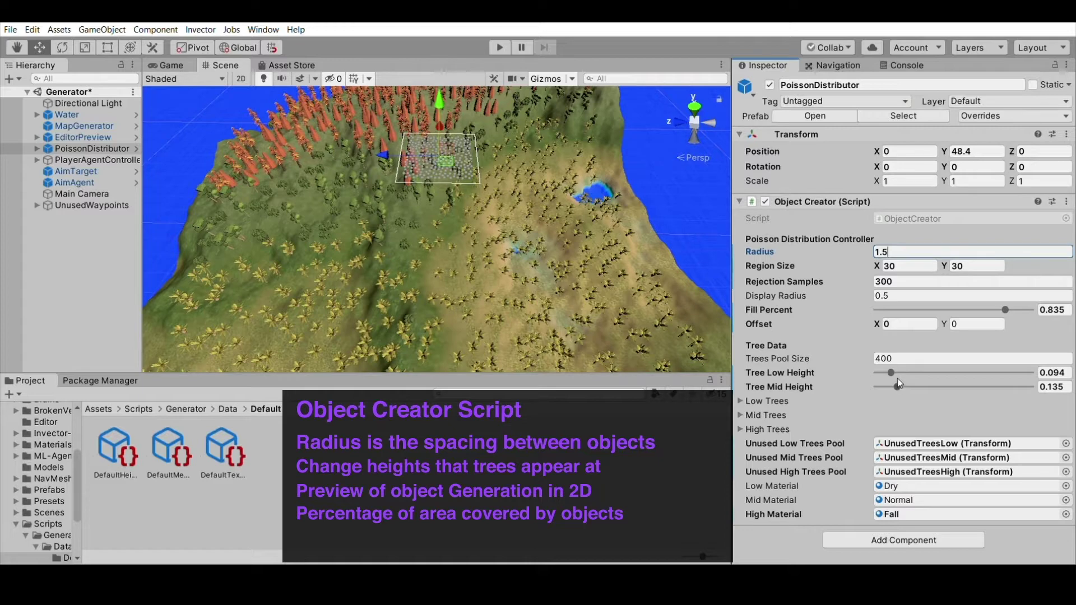
click(937, 297)
drag(940, 298, 950, 299)
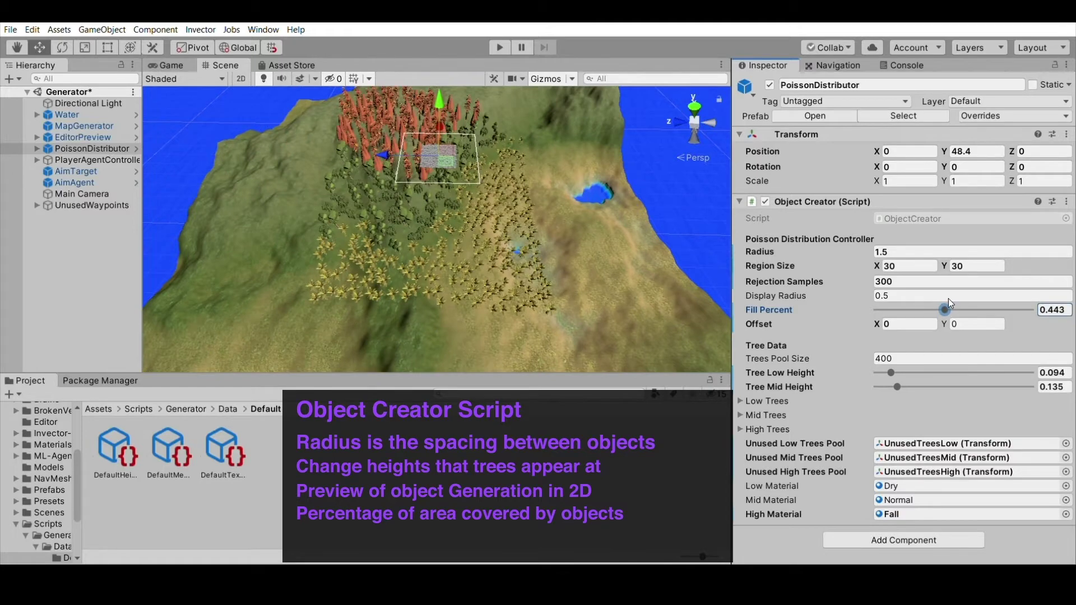
Shift the trees along Offset X and Y, then reset both offsets to 0.
mouse_move(880, 314)
mouse_down()
mouse_move(835, 302)
mouse_move(878, 303)
mouse_up()
drag(945, 324, 53, 318)
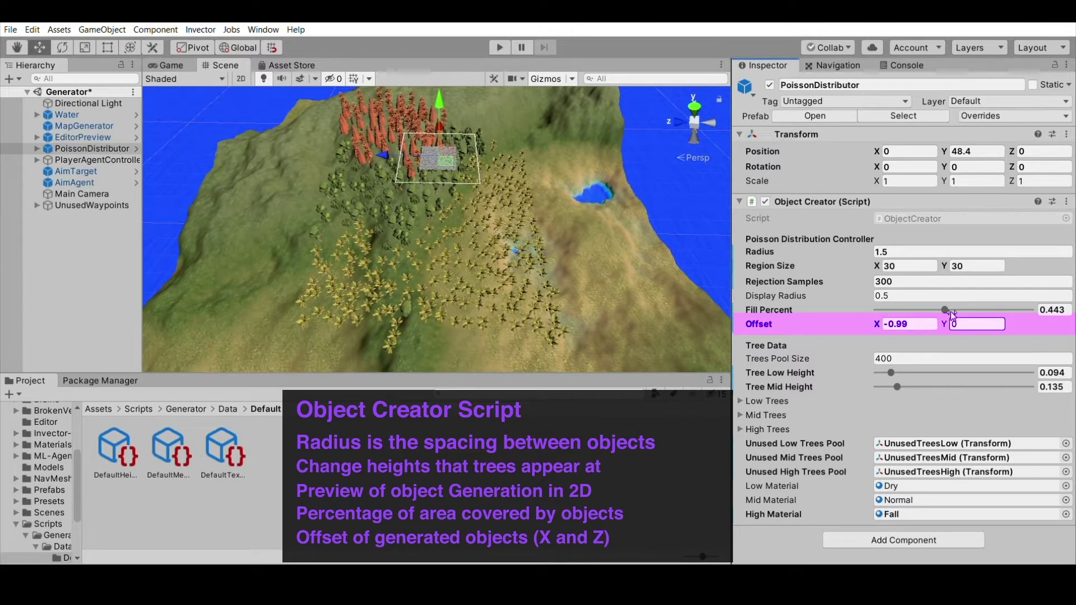
text(1.88)
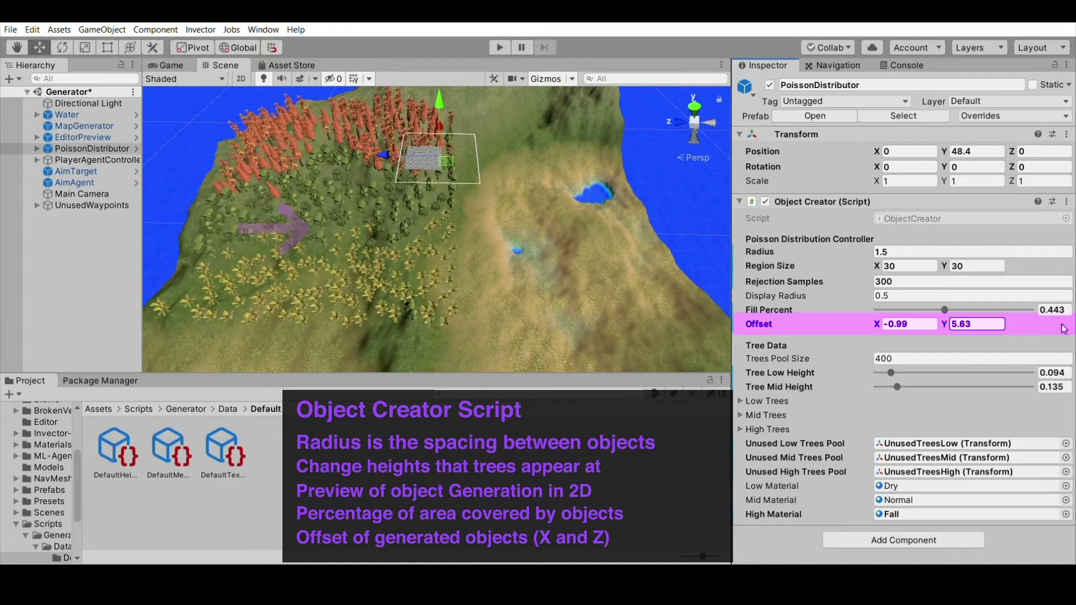
mouse_move(883, 327)
mouse_down()
mouse_move(798, 324)
mouse_move(839, 316)
mouse_up()
drag(912, 315, 953, 315)
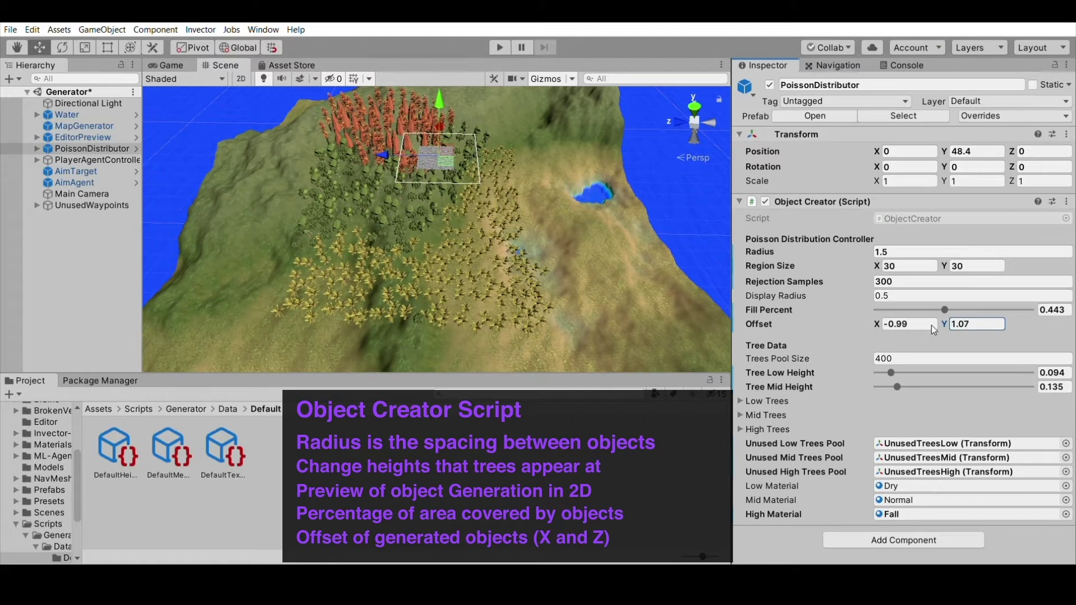
key(shift+Tab)
text(0)
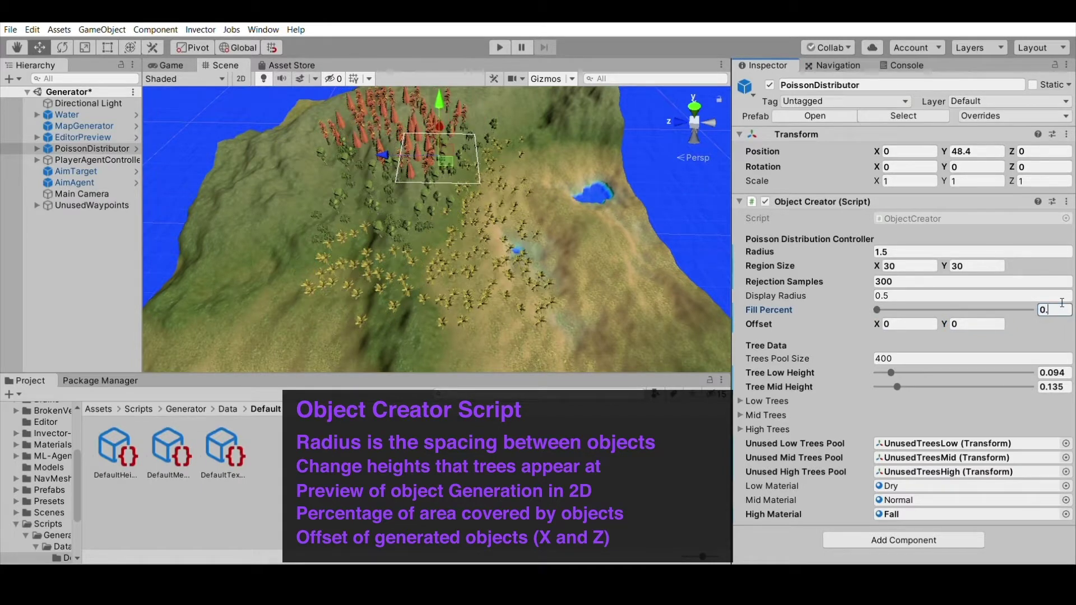
Zoom out over the island and start the game in play mode.
scroll(615, 324, down, 2)
scroll(614, 324, down, 3)
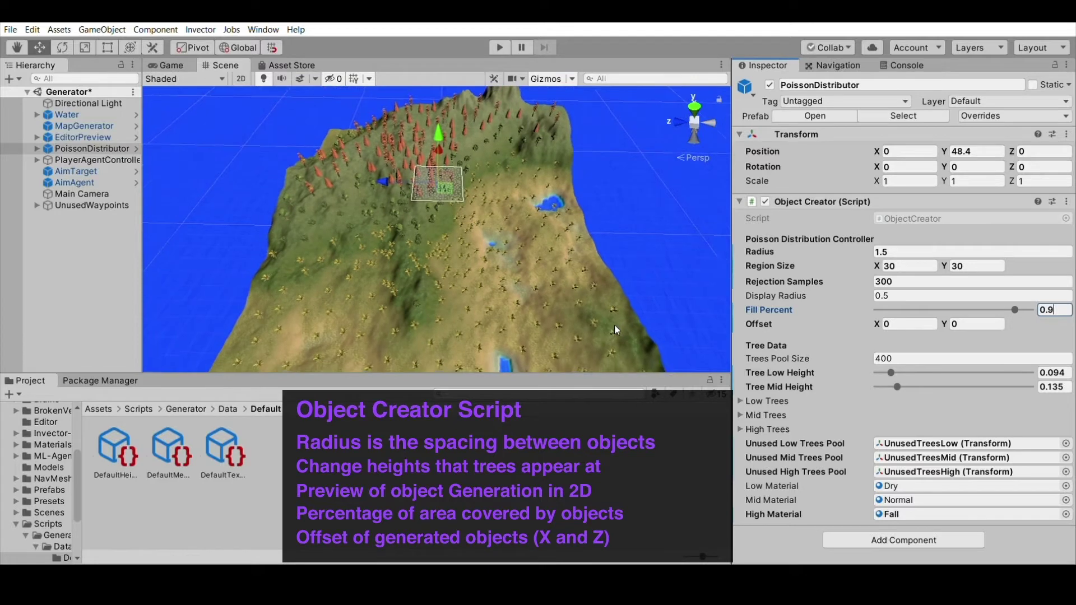
scroll(613, 319, down, 2)
click(503, 45)
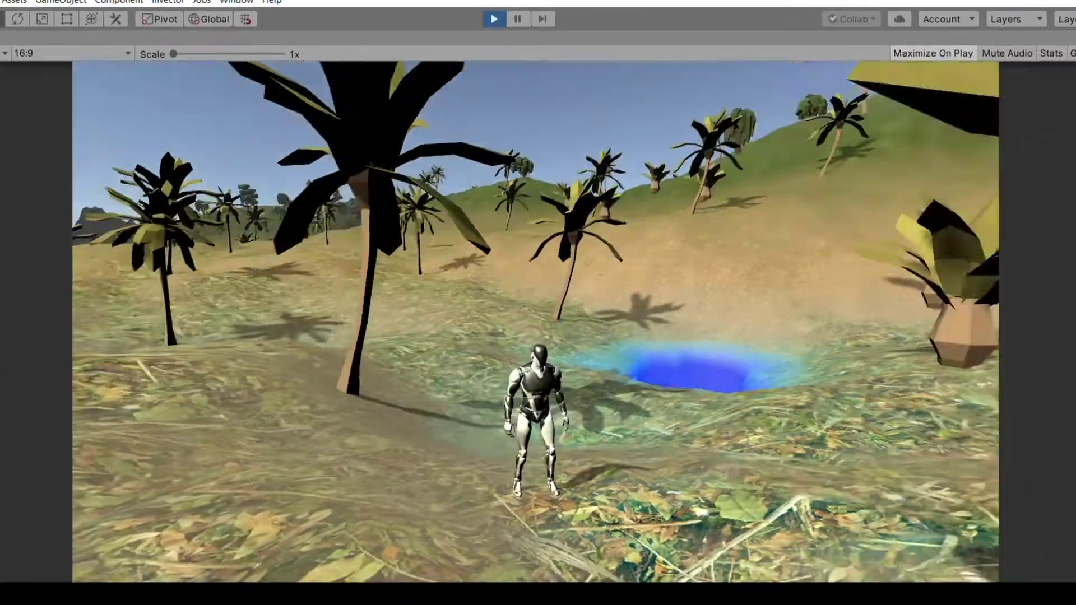
Run the character forward and steer left and right up the grassy hills.
key(w)
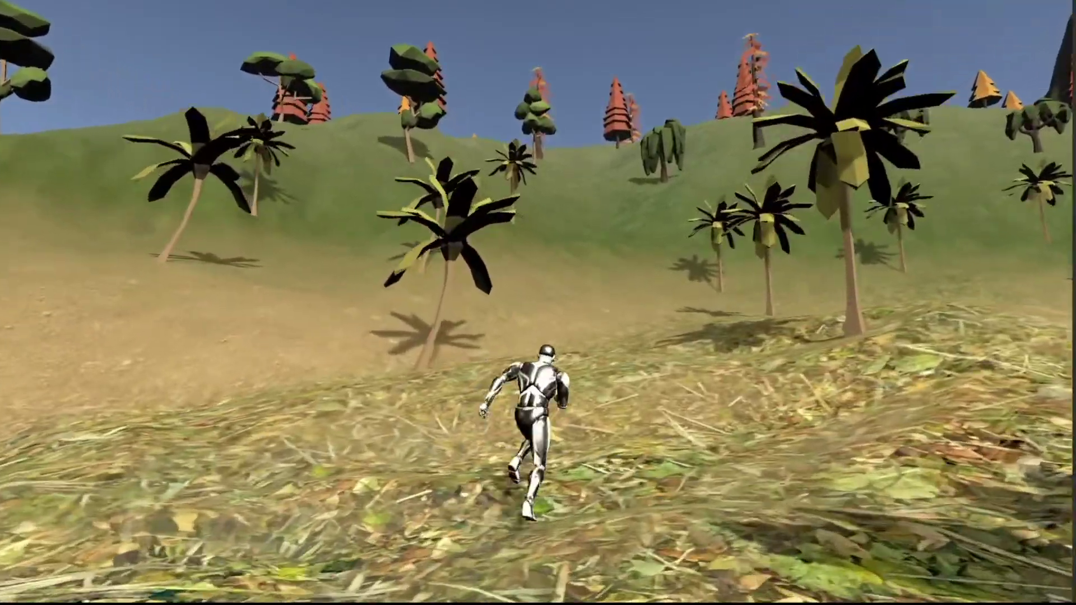
key(d)
key(w)
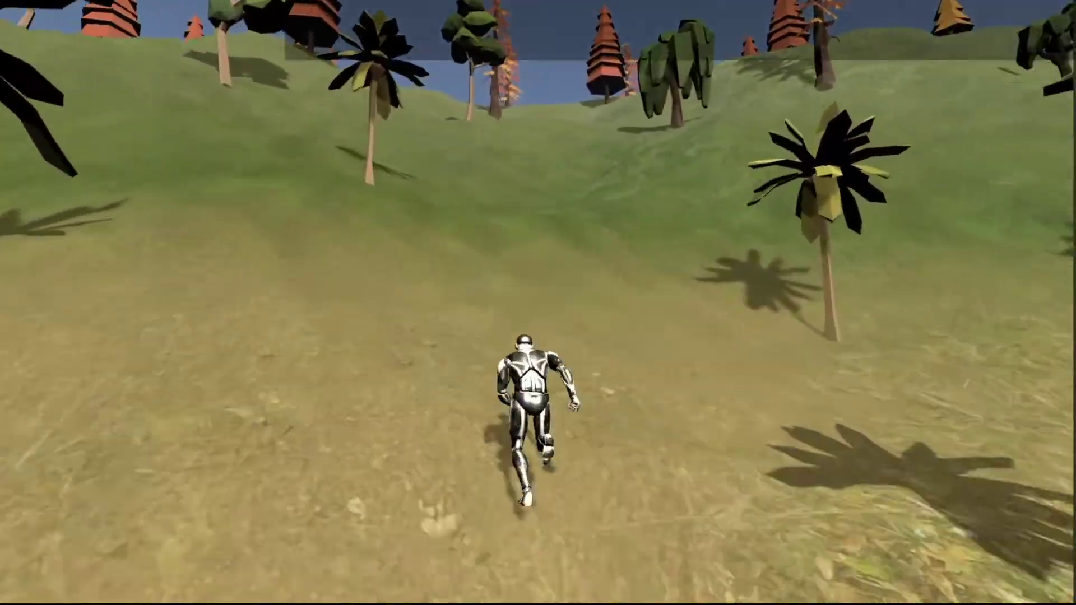
key(a)
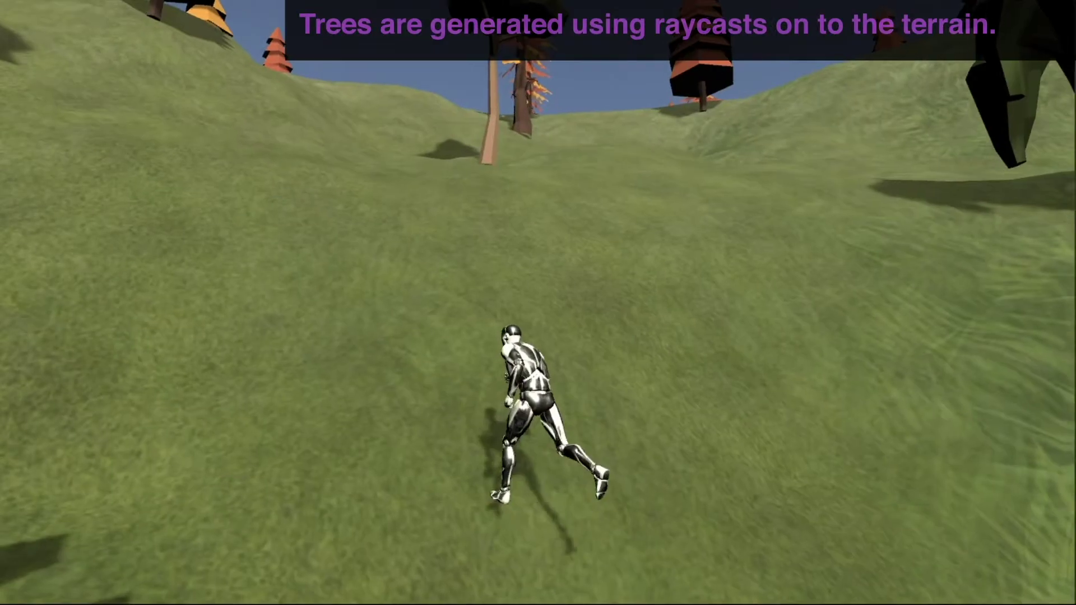
key(d)
key(w)
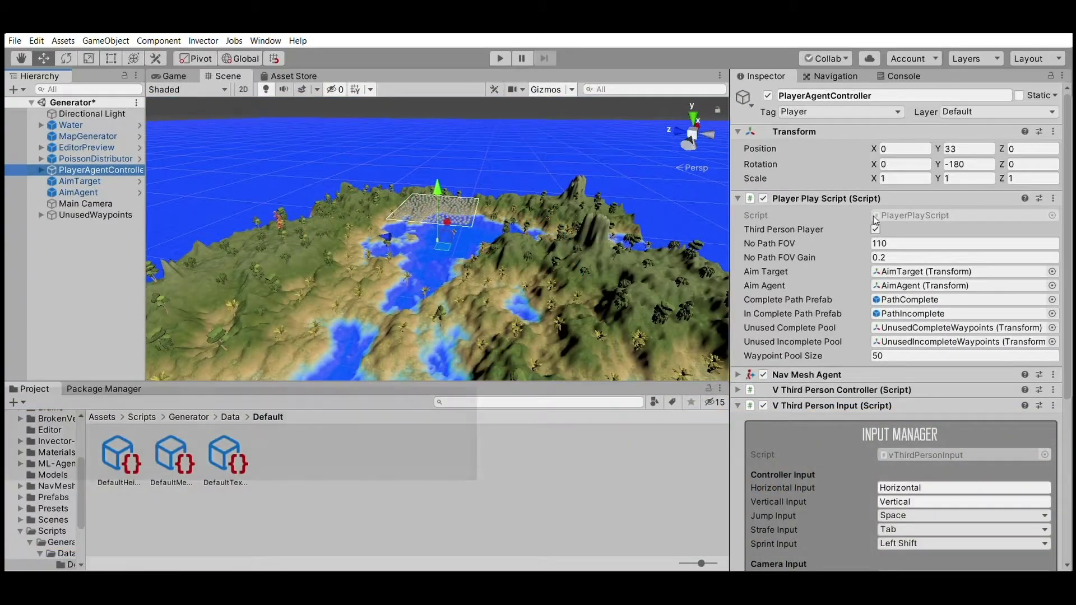
Uncheck Third Person Player on PlayerAgentController and start play in top-down mode.
click(874, 228)
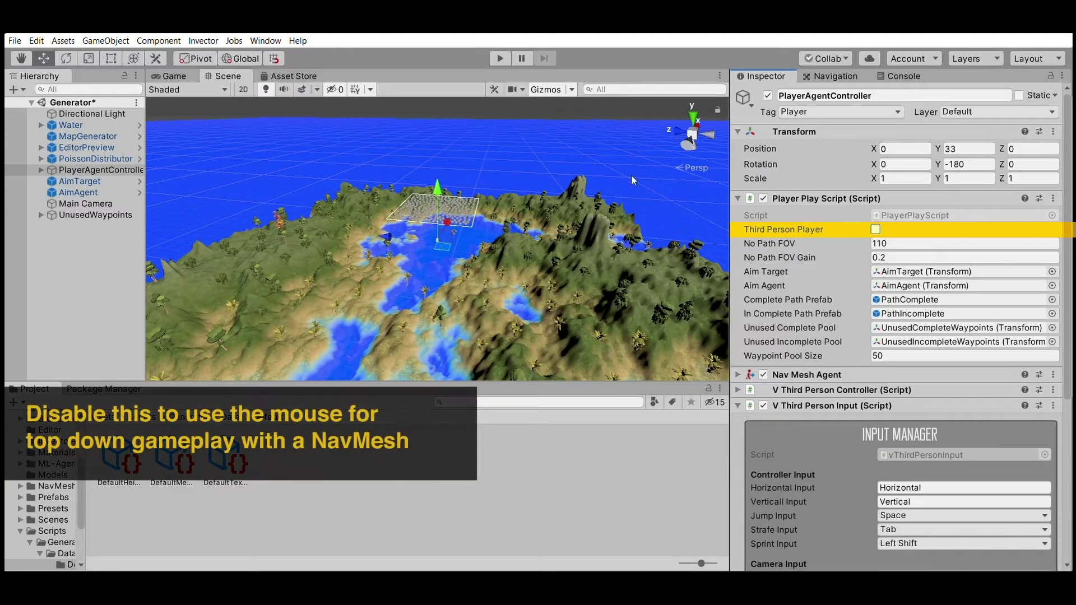
click(503, 48)
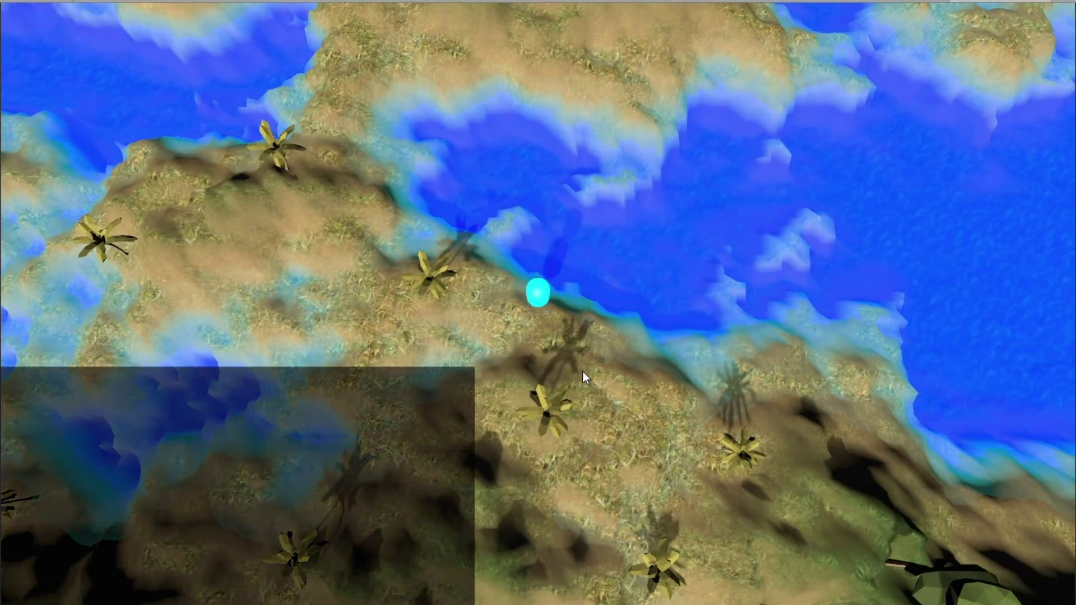
Pick two terrain points as destinations for the player to path toward.
click(583, 371)
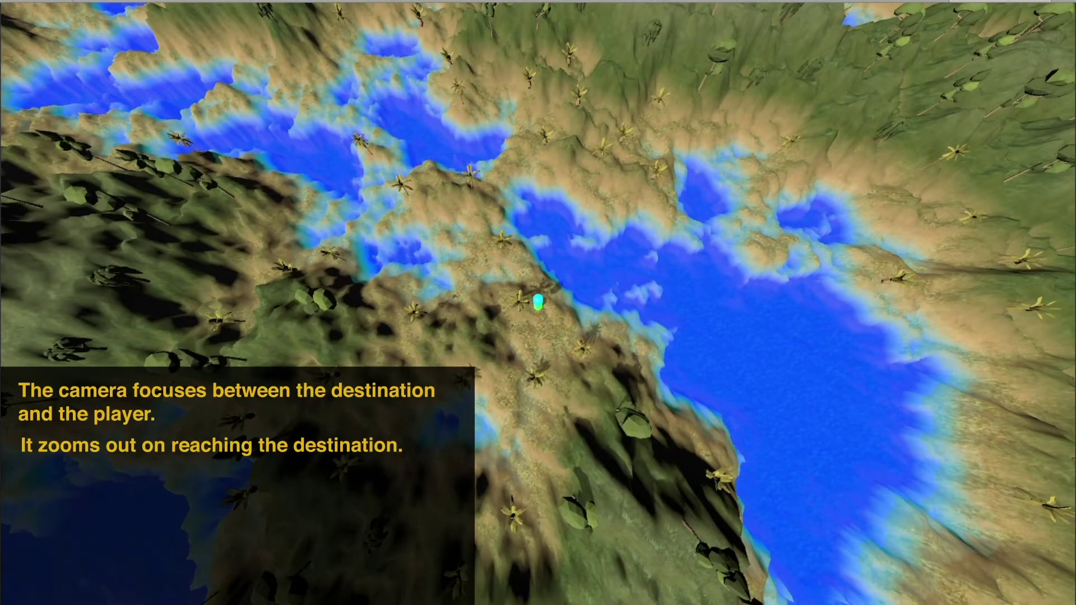
click(572, 468)
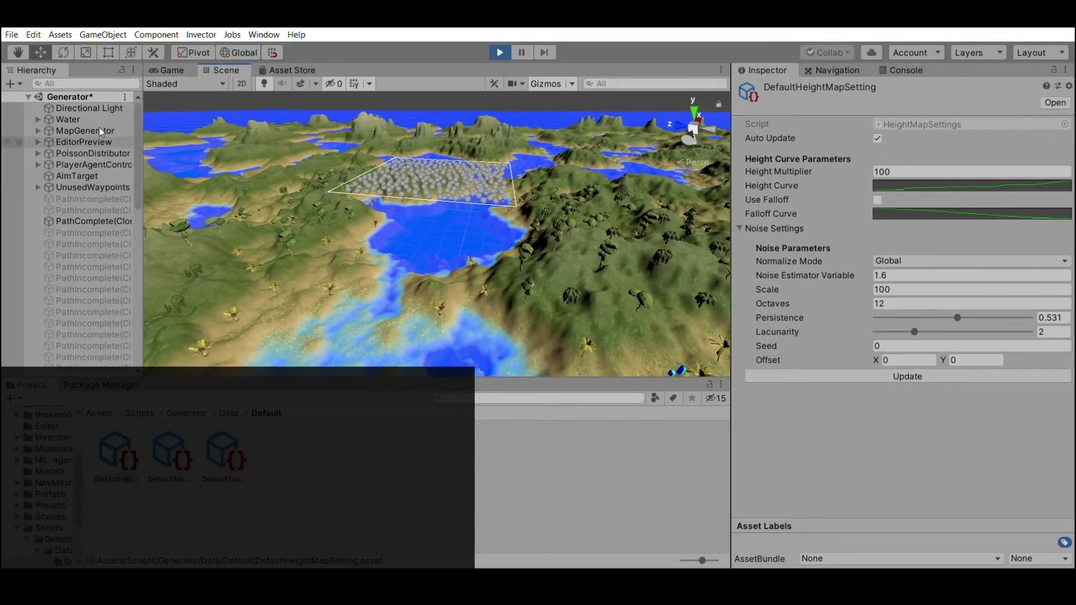
Select PlayerAgentController and enable Show NavMesh to display NavMeshes in blue.
click(92, 164)
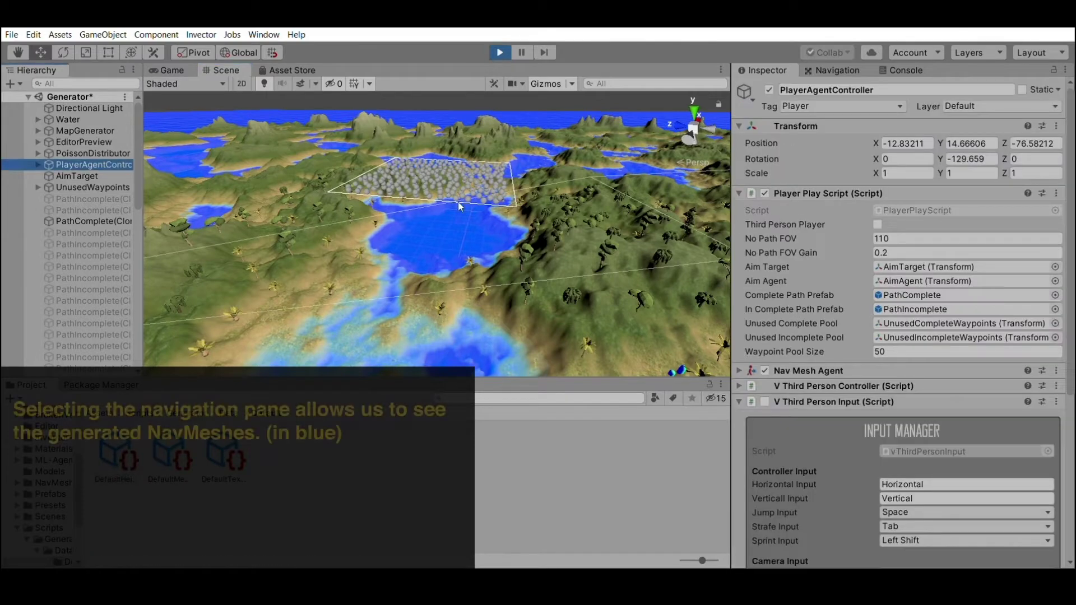
scroll(554, 222, down, 3)
scroll(554, 224, down, 3)
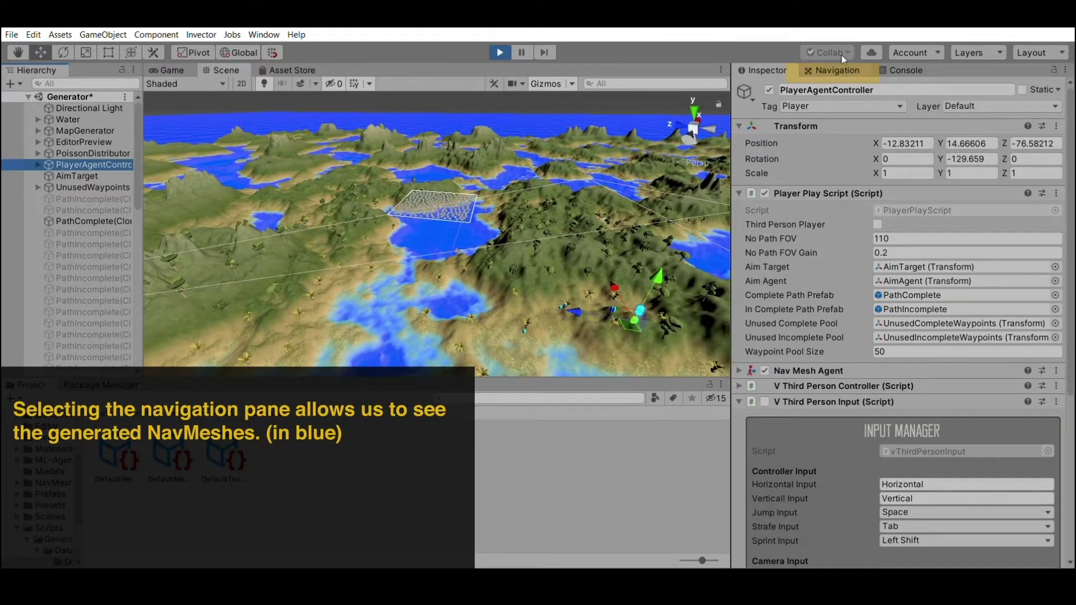
click(835, 70)
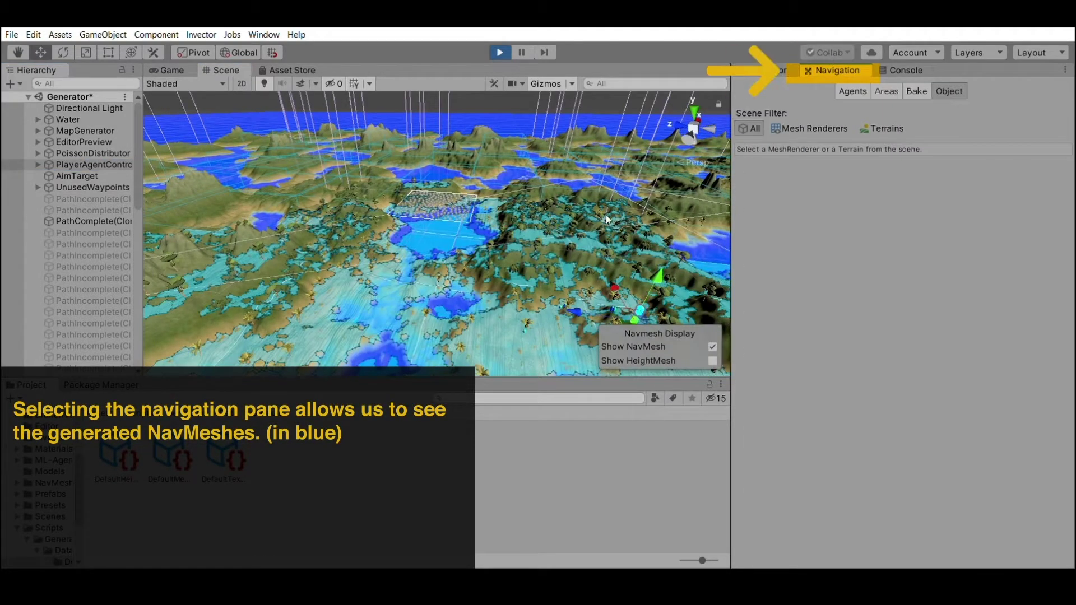
Select a terrain chunk and orbit and zoom to inspect its NavMesh from several angles.
mouse_move(614, 222)
alt+mouse_down()
mouse_move(300, 315)
mouse_move(593, 319)
alt+mouse_up()
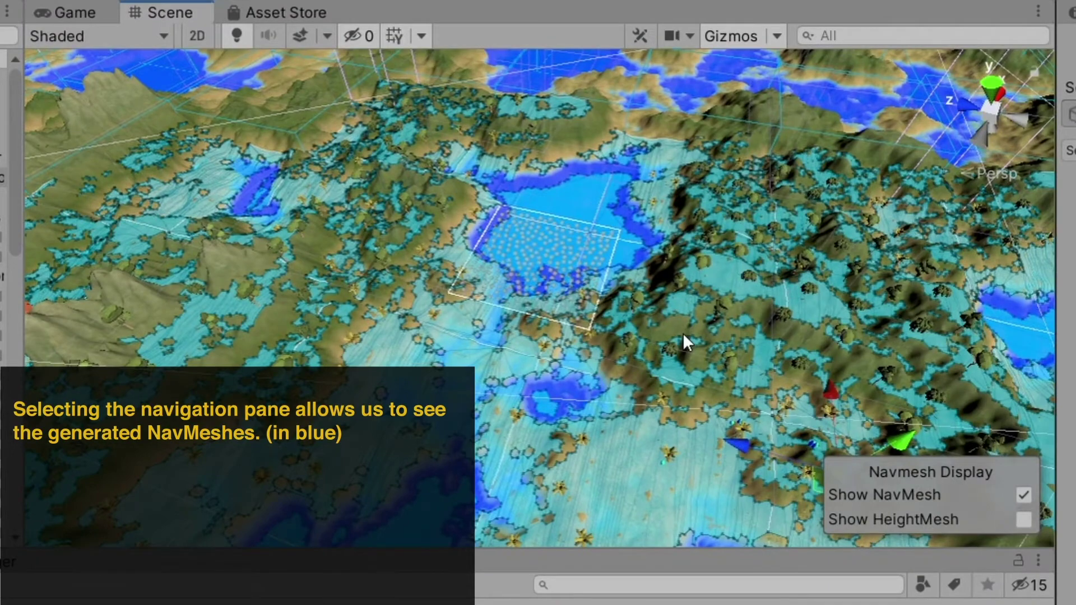
click(536, 263)
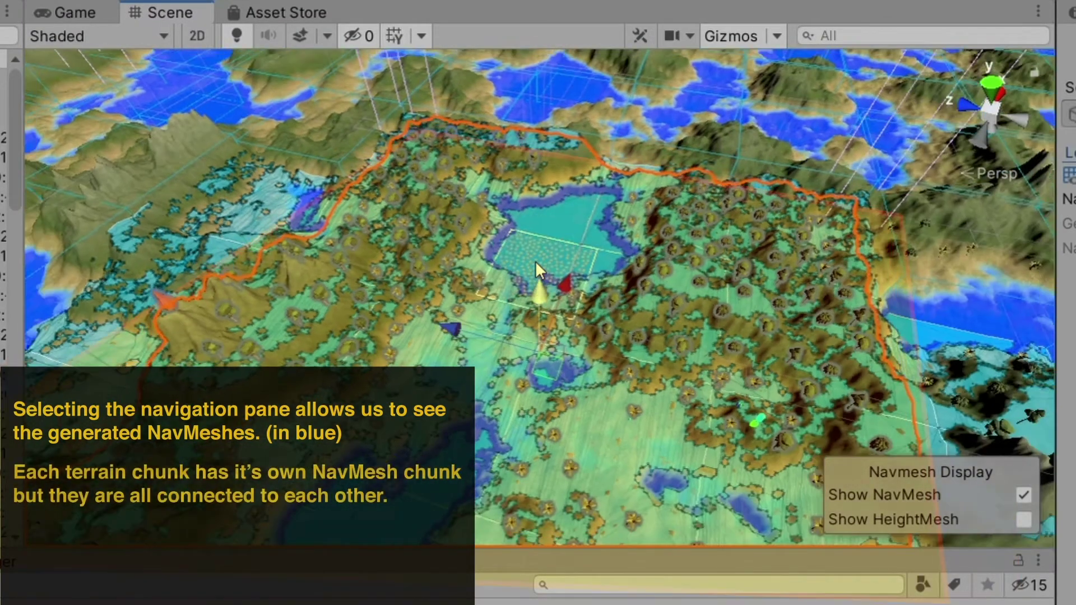
mouse_move(535, 262)
alt+mouse_down()
mouse_move(611, 230)
mouse_move(880, 13)
mouse_move(880, 26)
mouse_move(183, 255)
alt+mouse_up()
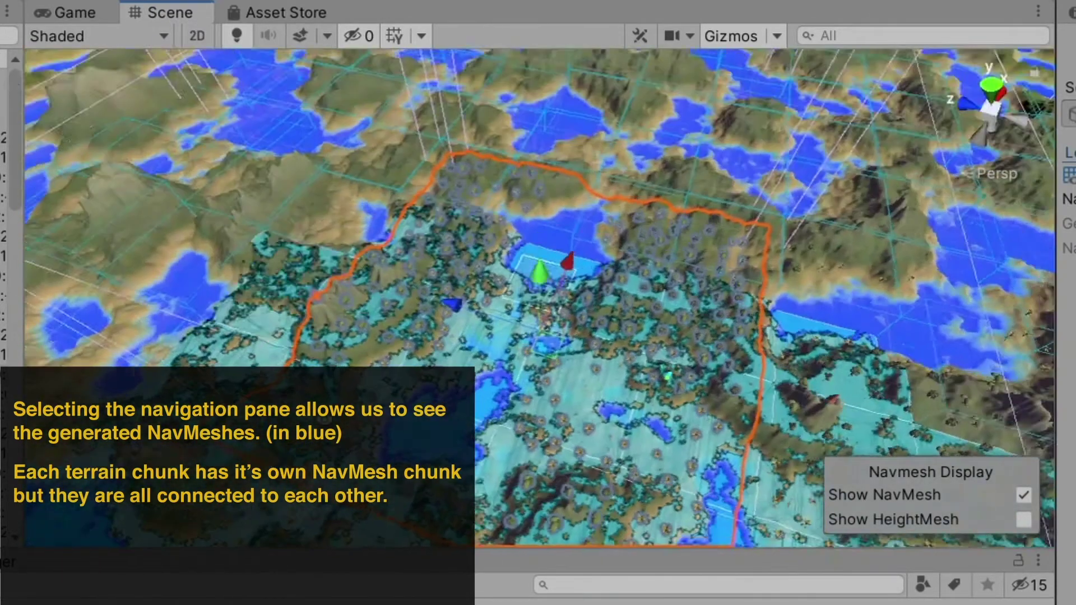
mouse_move(183, 255)
alt+mouse_down()
mouse_move(448, 294)
mouse_move(139, 338)
mouse_move(344, 359)
mouse_move(622, 226)
alt+mouse_up()
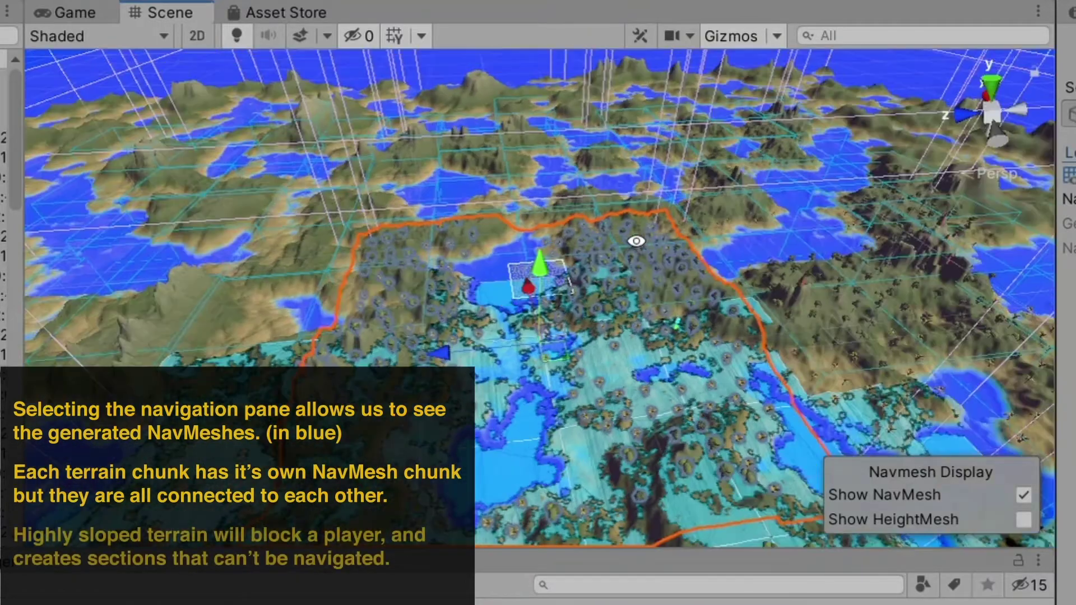
click(604, 361)
scroll(604, 362, up, 5)
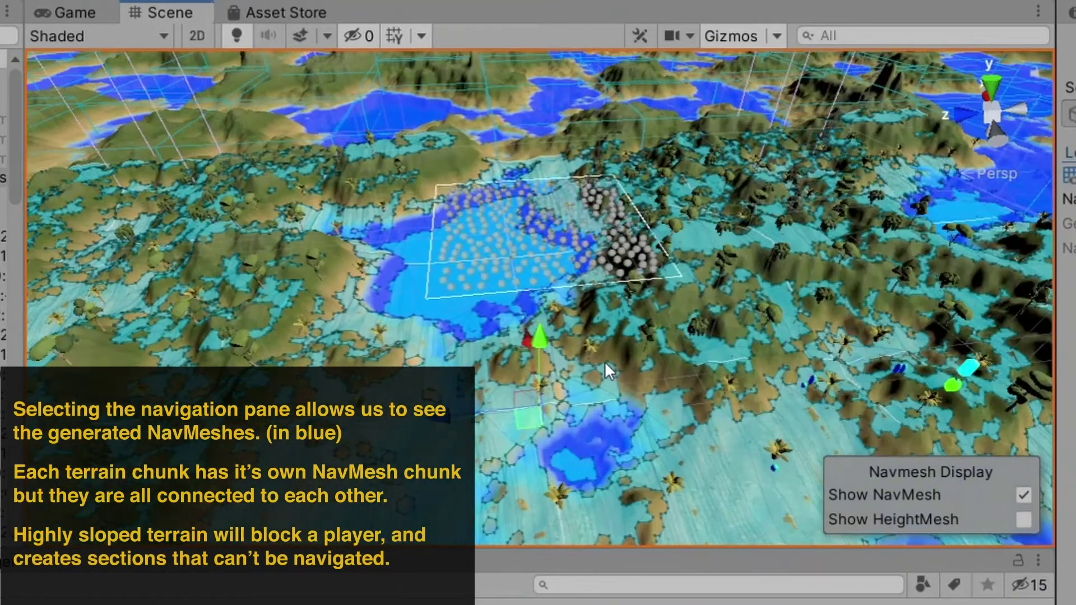
scroll(604, 362, up, 3)
scroll(605, 361, up, 3)
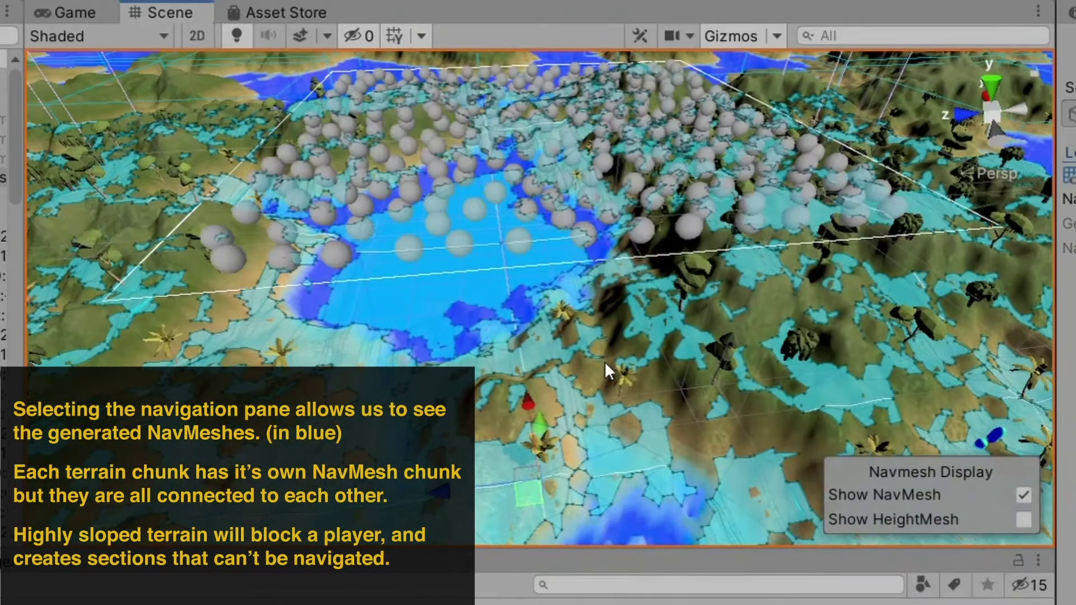
mouse_move(604, 361)
alt+mouse_down()
mouse_move(506, 383)
mouse_move(214, 293)
mouse_move(185, 264)
mouse_move(188, 239)
alt+mouse_up()
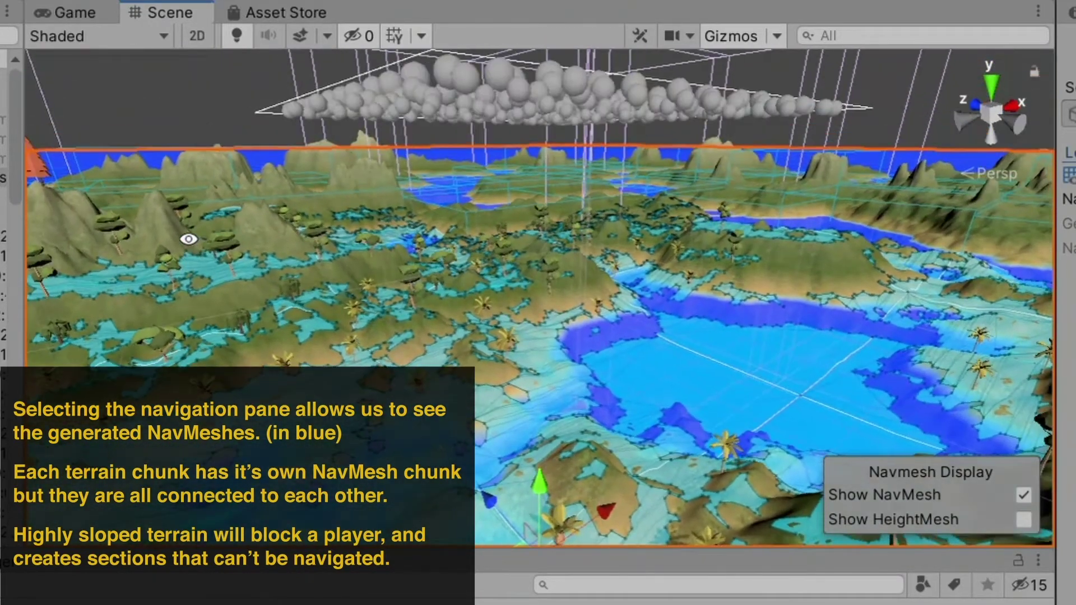
mouse_move(410, 209)
alt+mouse_down()
mouse_move(634, 195)
mouse_move(706, 204)
mouse_move(985, 182)
mouse_move(1025, 280)
alt+mouse_up()
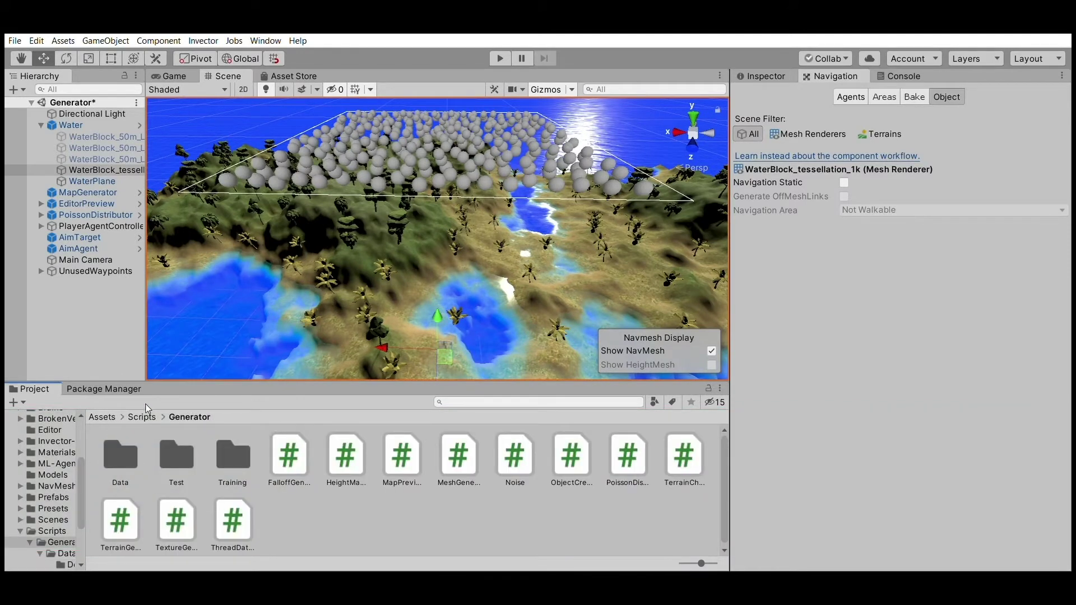
Browse to Scripts > Generator > Data > Default and view DefaultHeightMapSetting's properties.
click(146, 409)
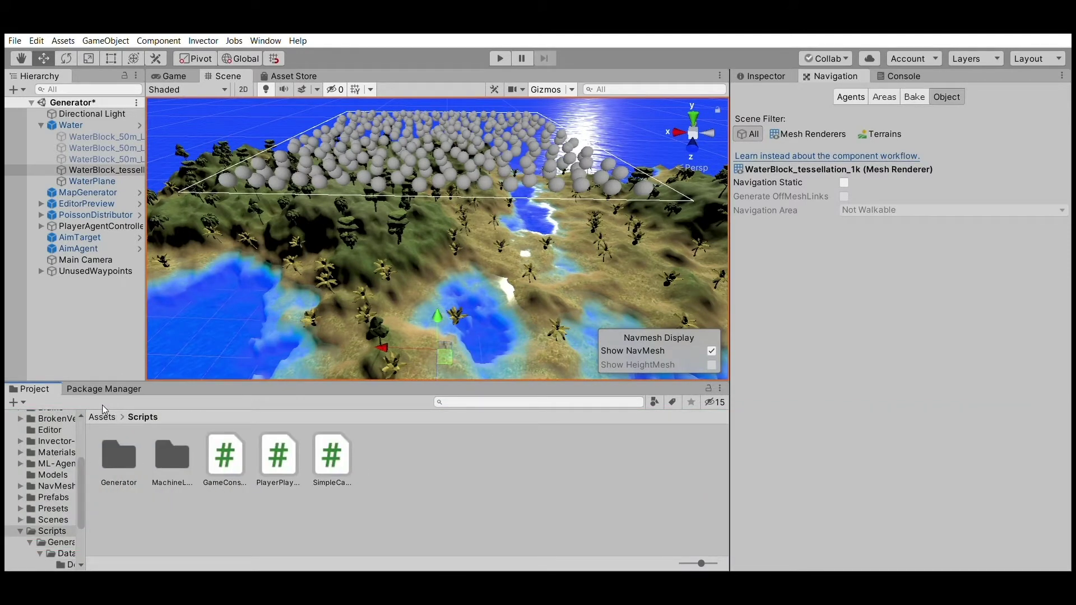
double_click(172, 447)
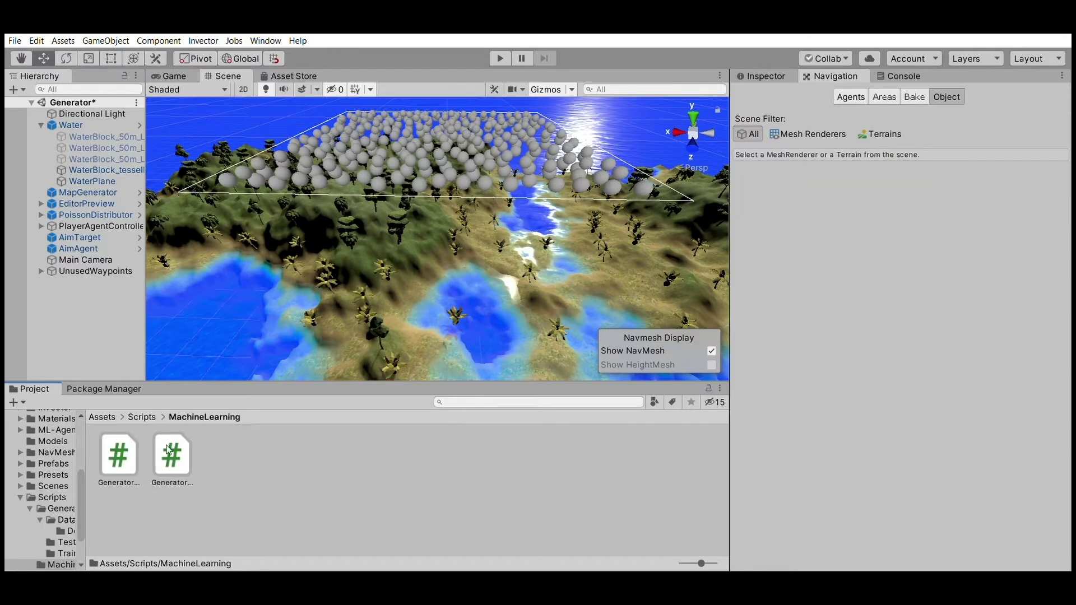
click(136, 409)
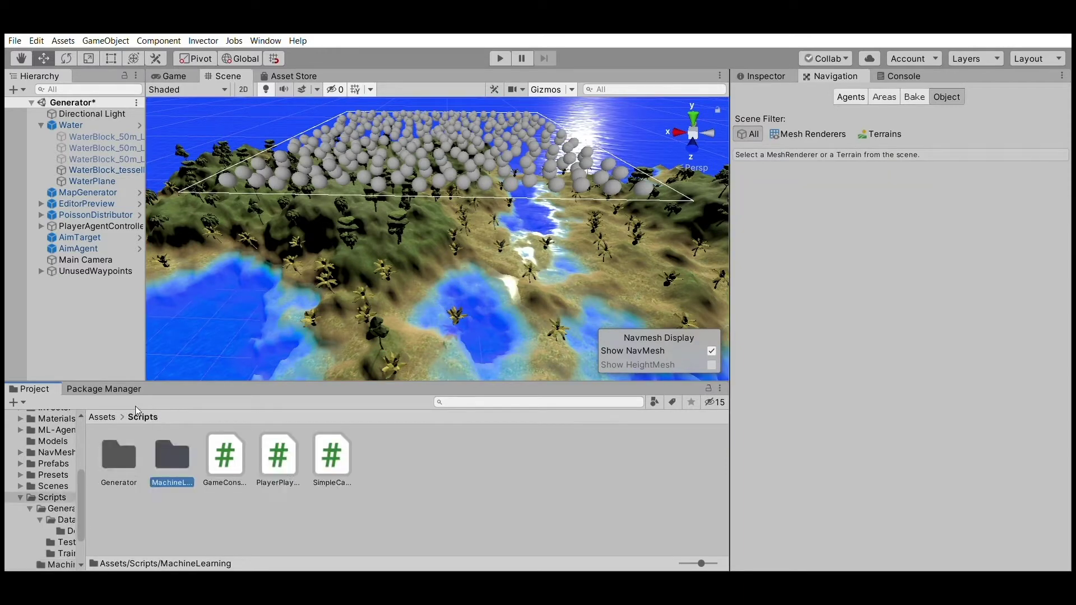
double_click(124, 447)
double_click(112, 445)
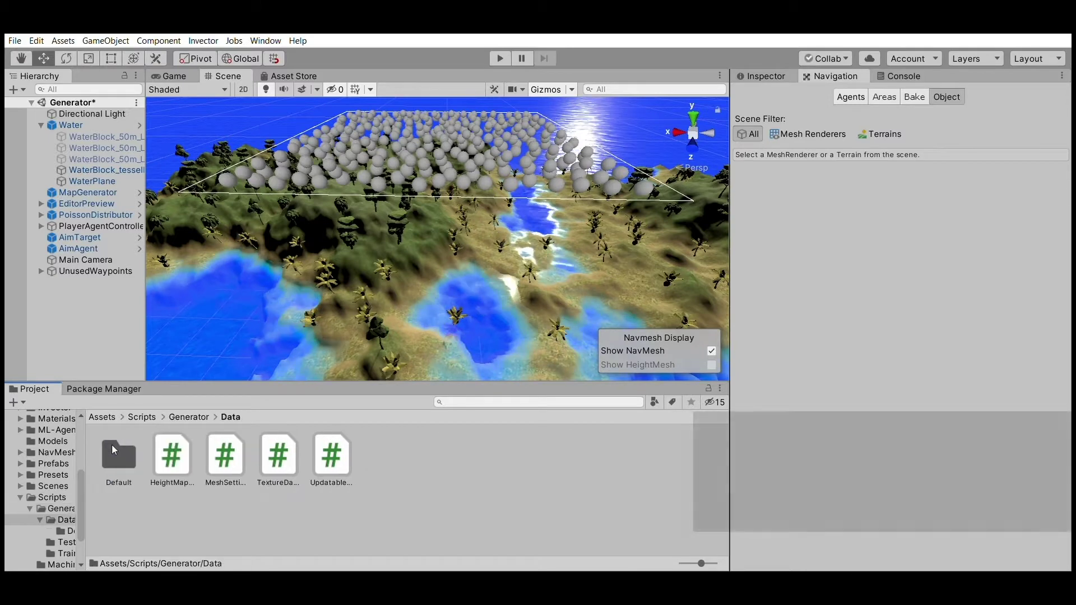
double_click(112, 445)
click(179, 449)
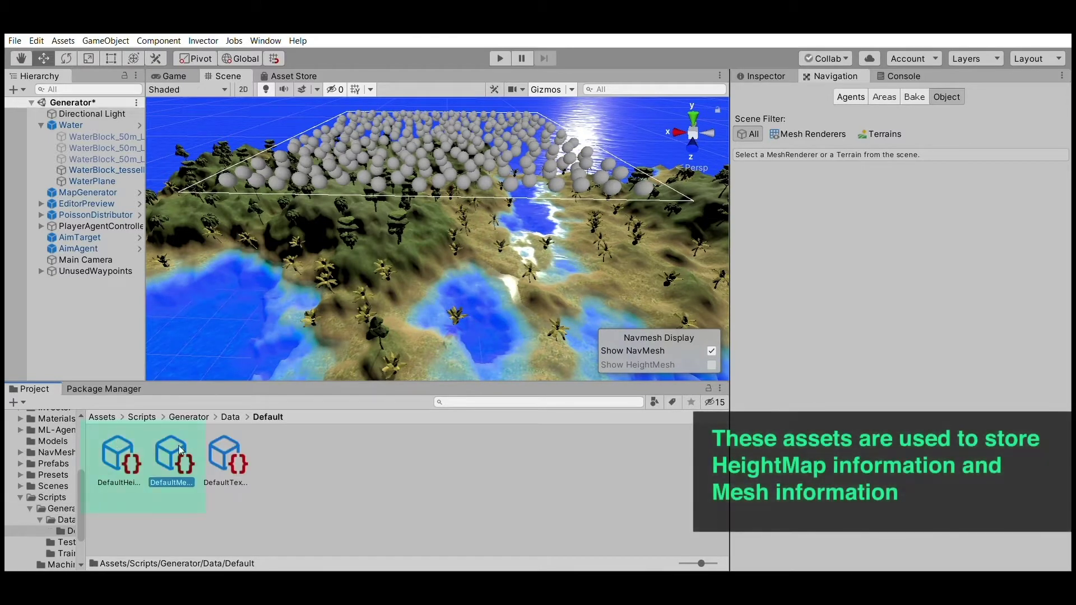
click(121, 452)
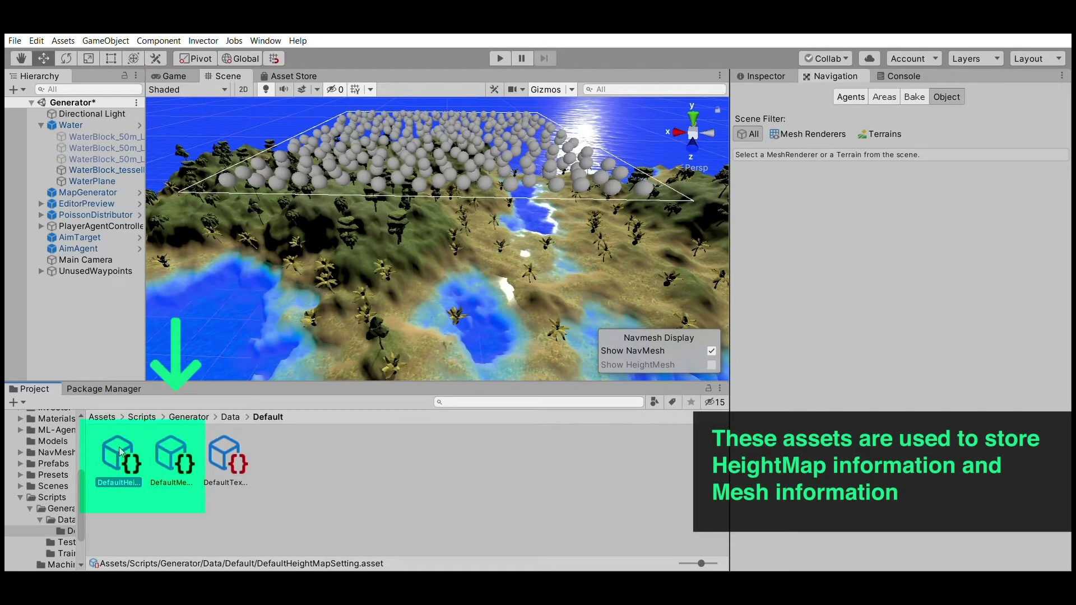
click(769, 70)
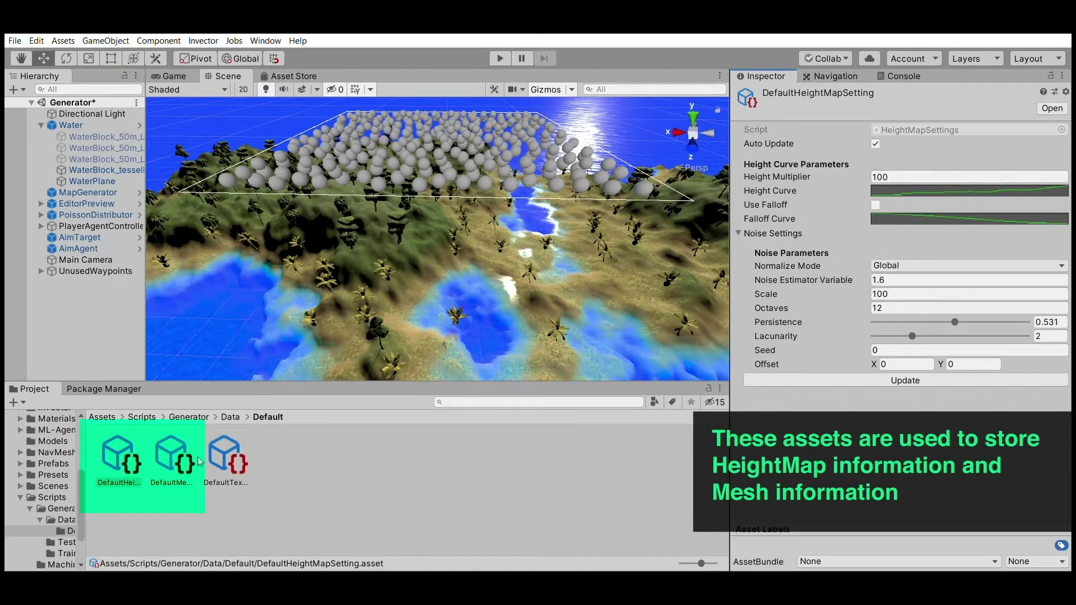
Open the GeneratorTrainer scene from Assets/Scenes.
click(189, 417)
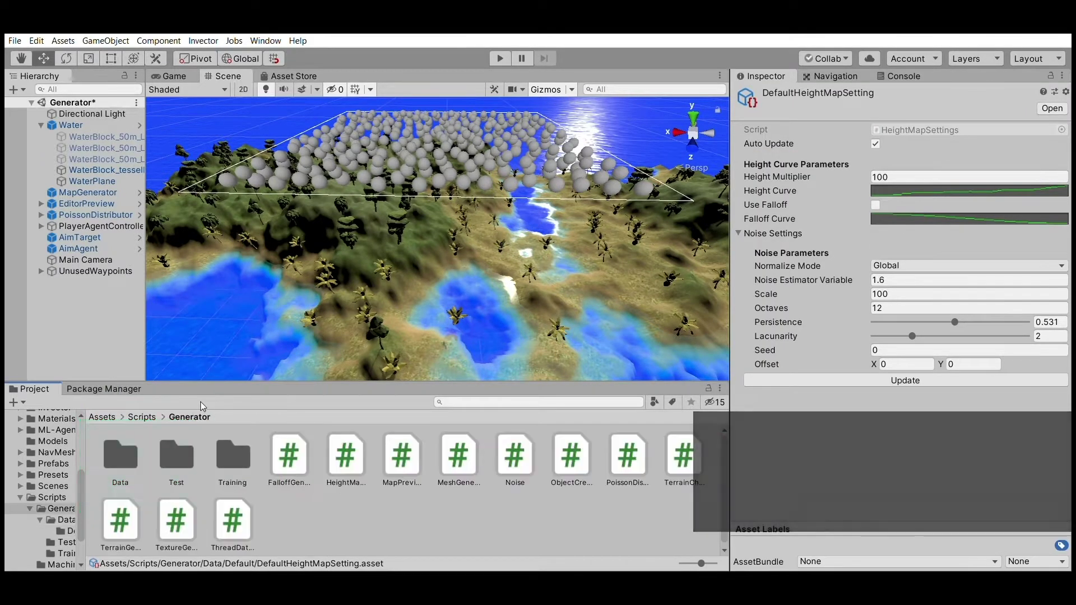
click(148, 416)
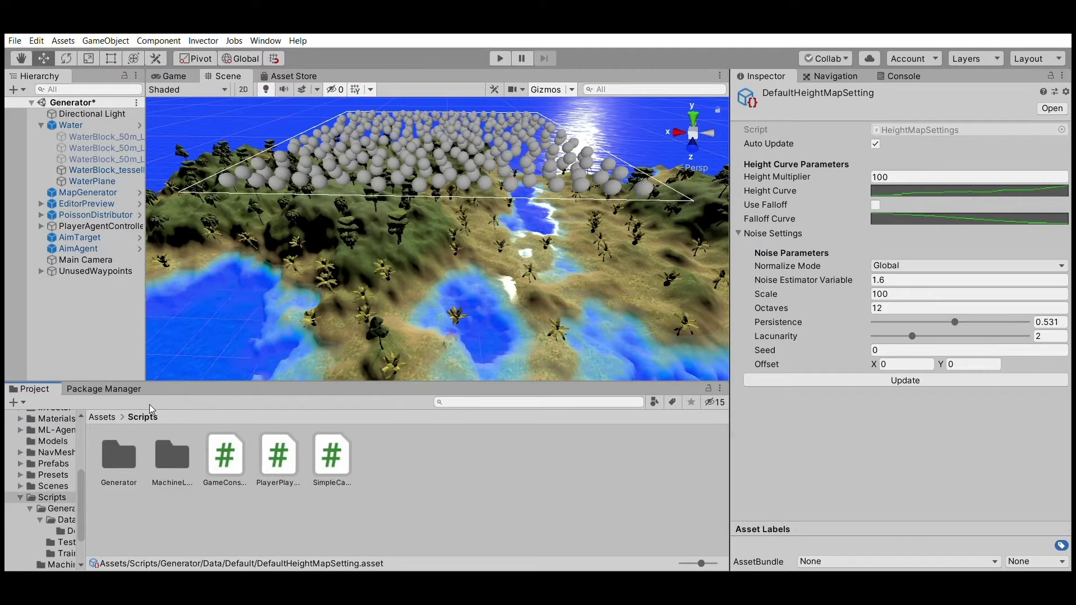
click(102, 417)
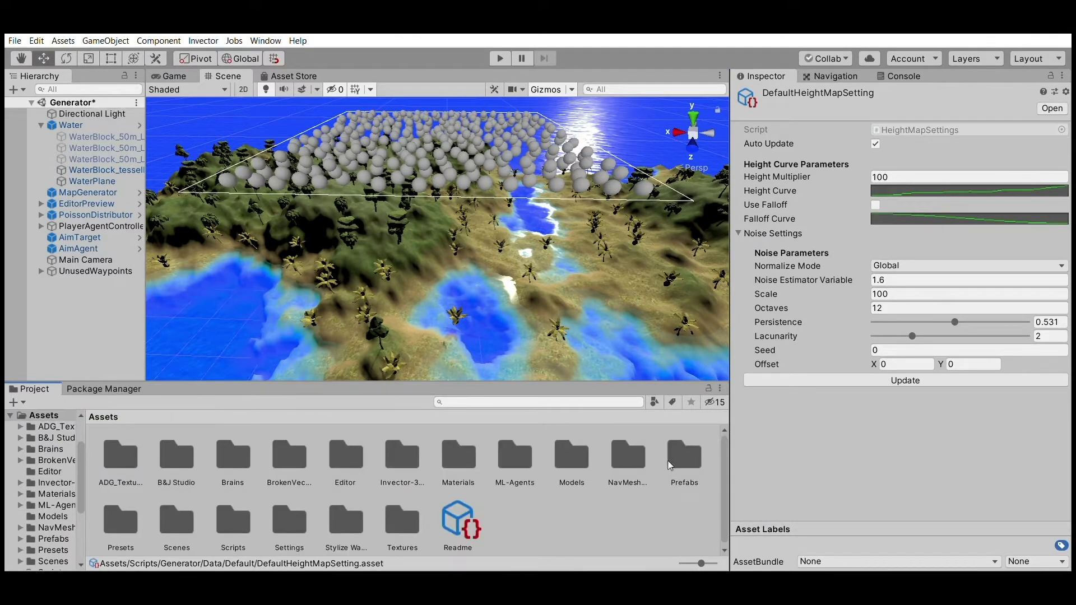
double_click(177, 519)
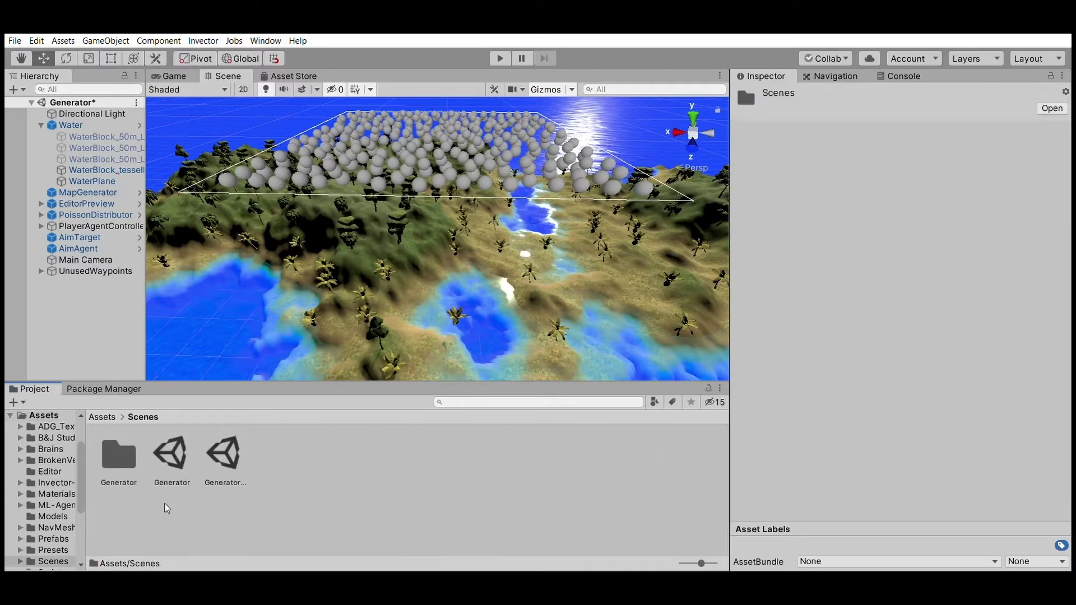
click(227, 440)
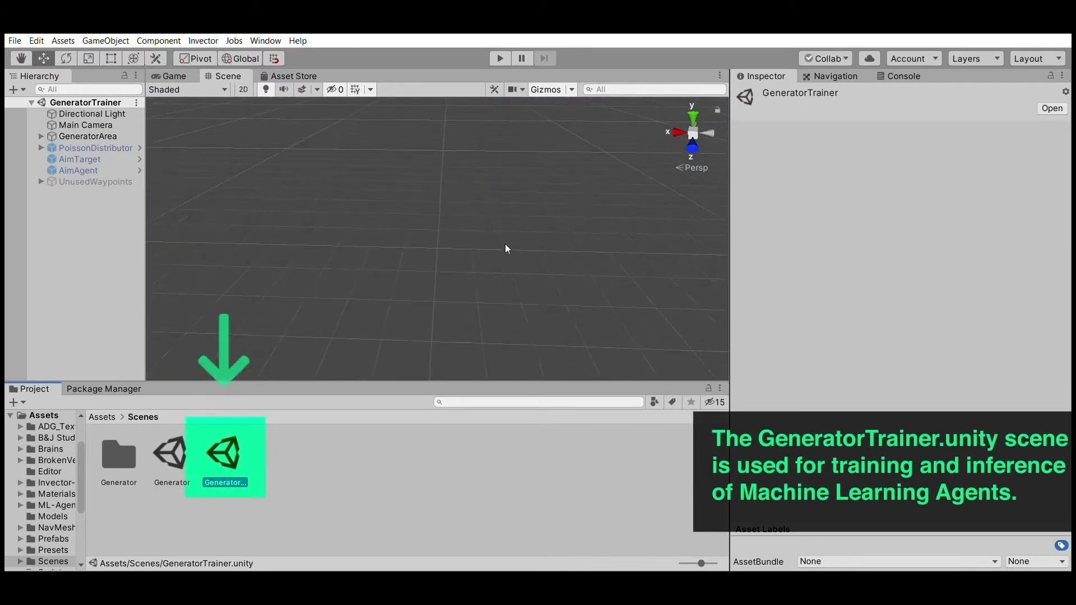
Expand GeneratorArea, select MapGenerator and review its Generator Agent and Terrain Generator components.
click(89, 136)
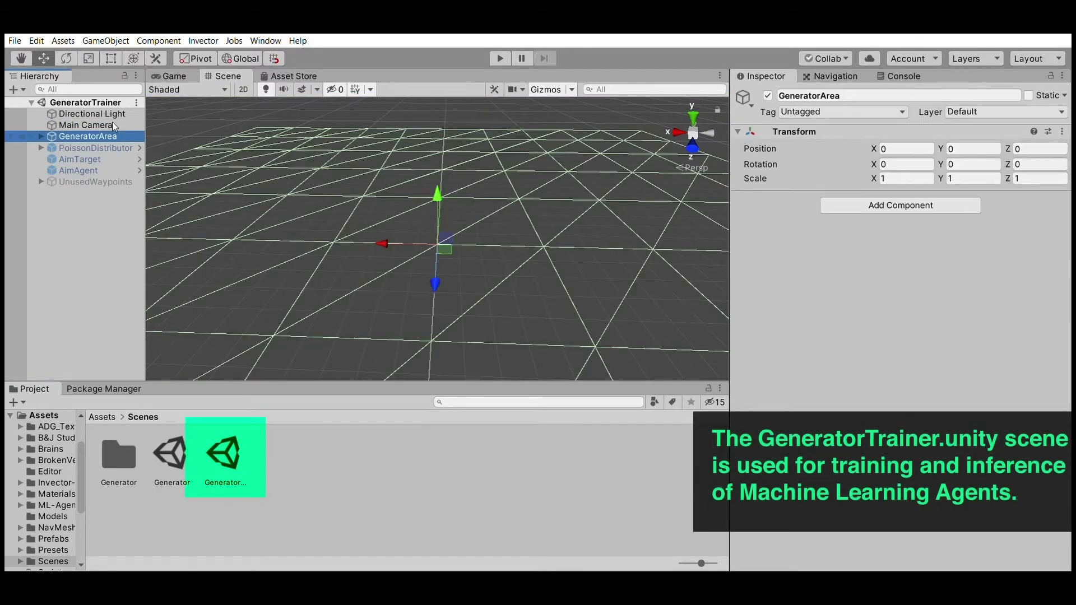
key(Up)
key(Down)
key(Right)
key(Down)
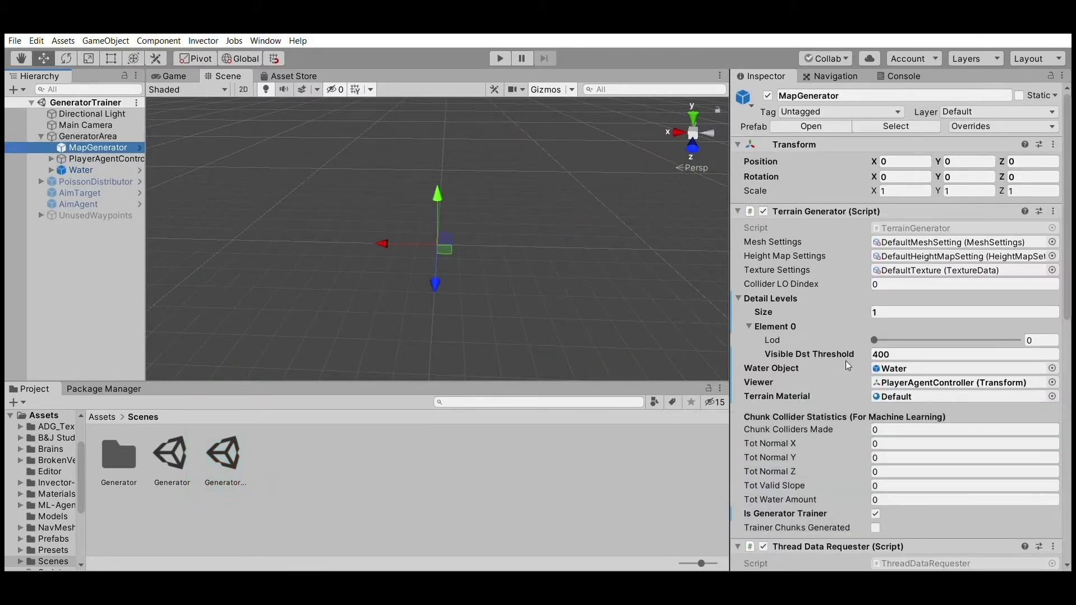
scroll(846, 360, down, 10)
scroll(917, 387, down, 5)
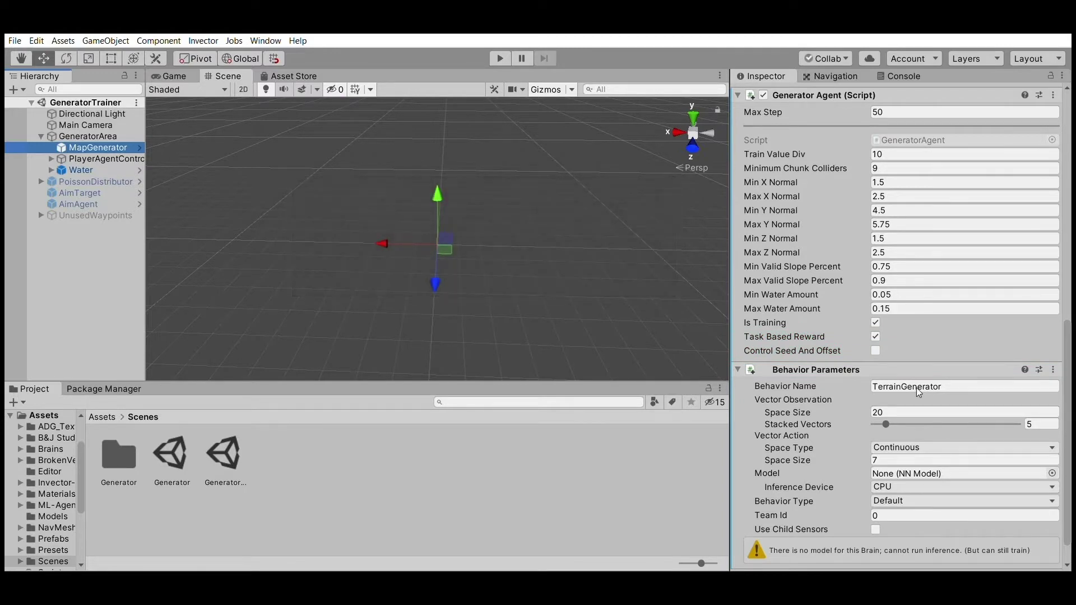
scroll(917, 387, down, 2)
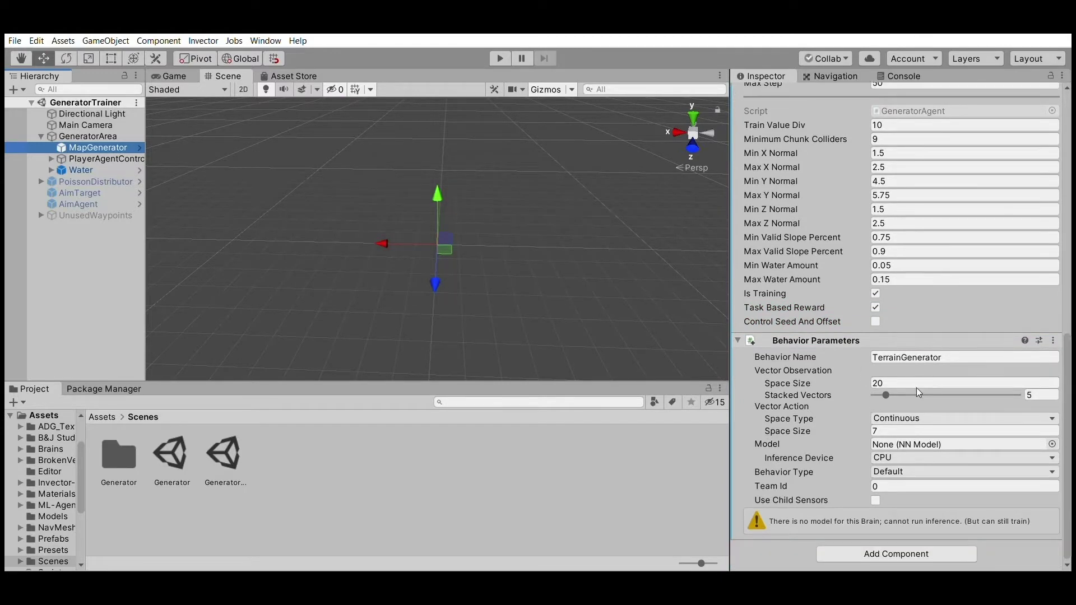
scroll(917, 388, up, 3)
scroll(917, 388, down, 3)
scroll(877, 476, up, 3)
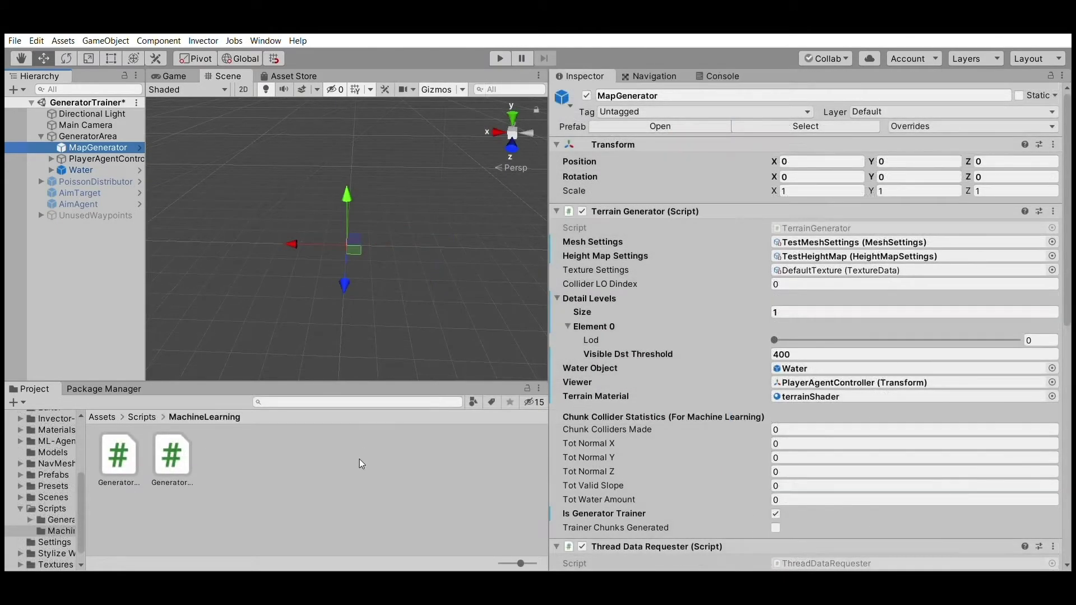
Open TestHeightMap from the Test folder and set Lacunarity to 1.54 and Scale to 20.
click(829, 242)
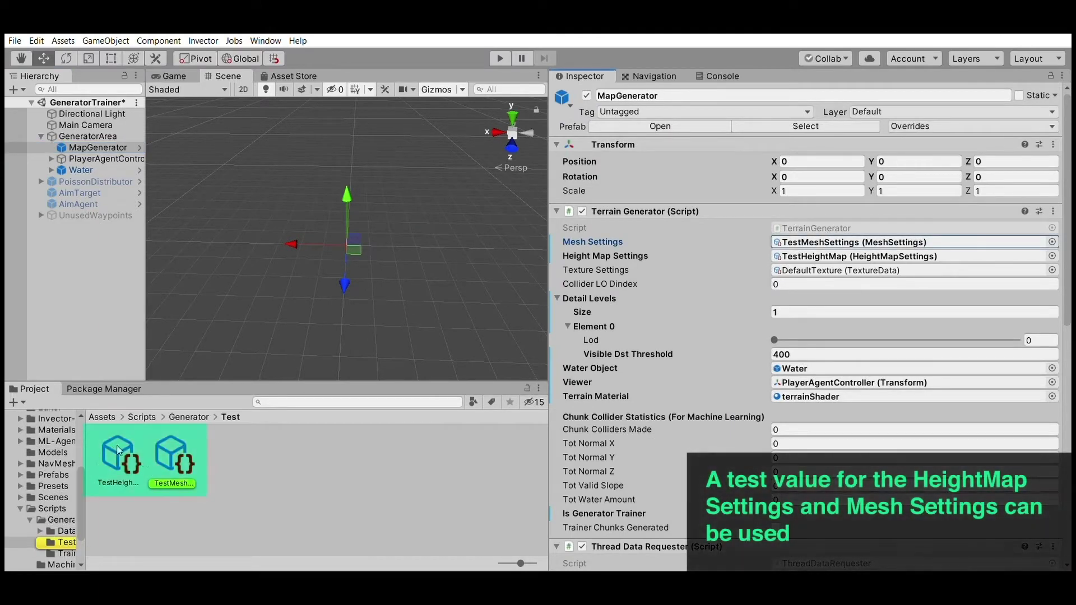
click(131, 447)
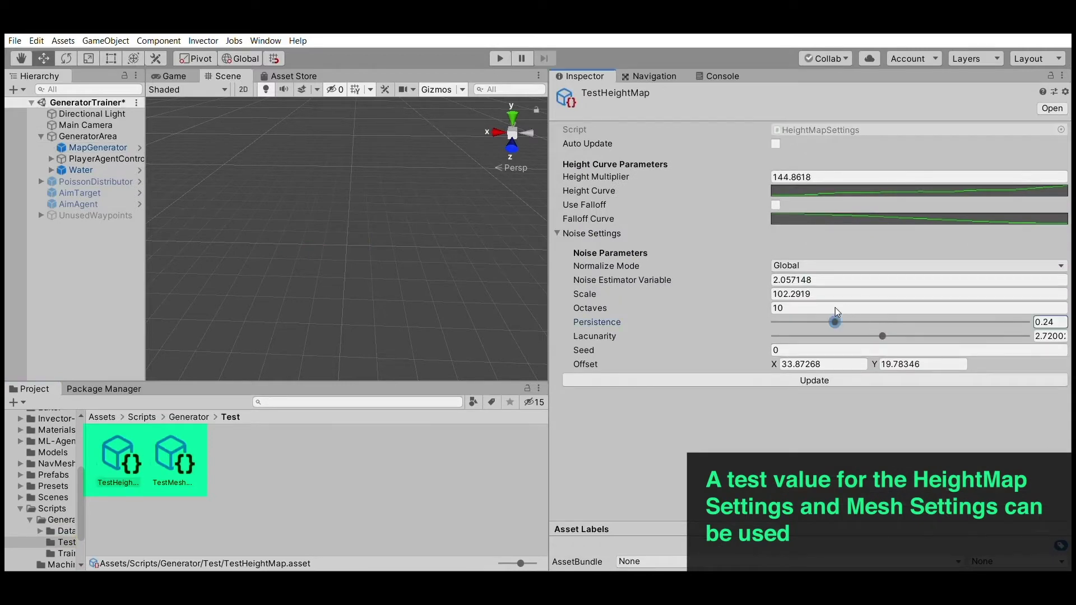
click(809, 331)
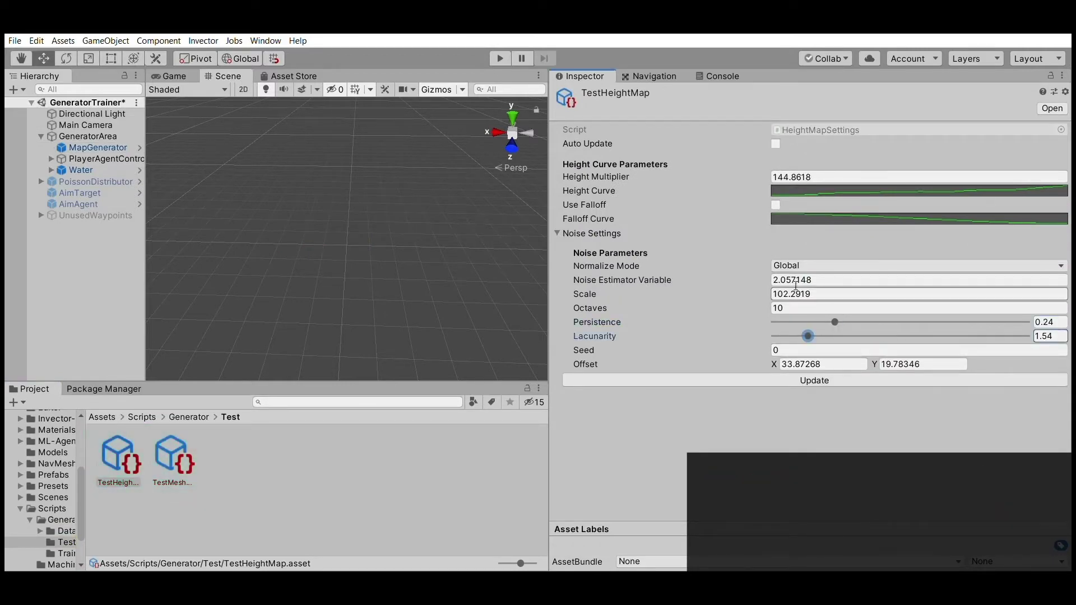
click(839, 289)
text(20)
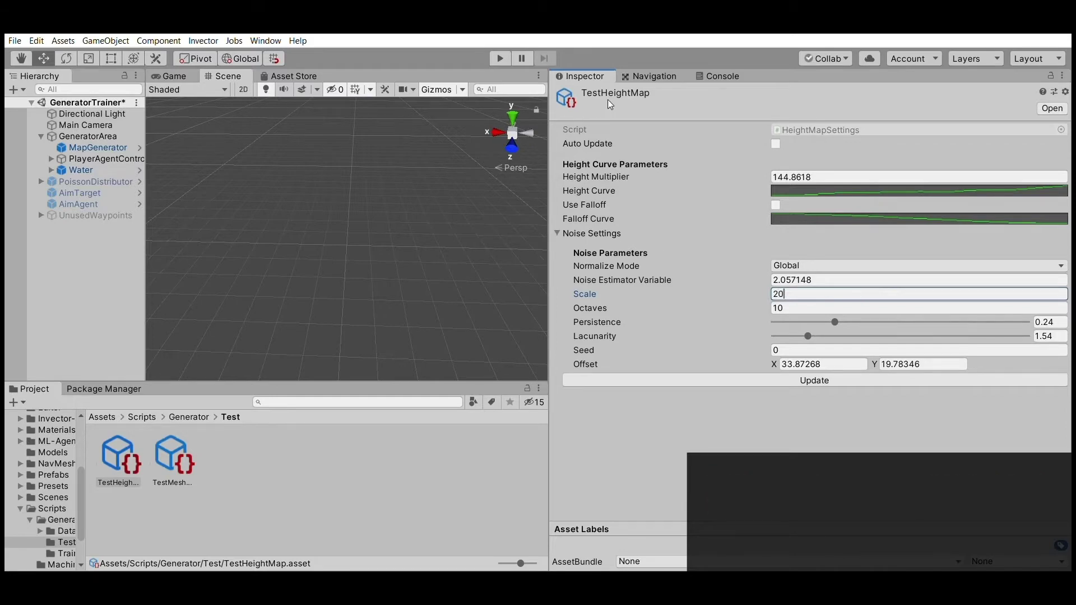
click(113, 137)
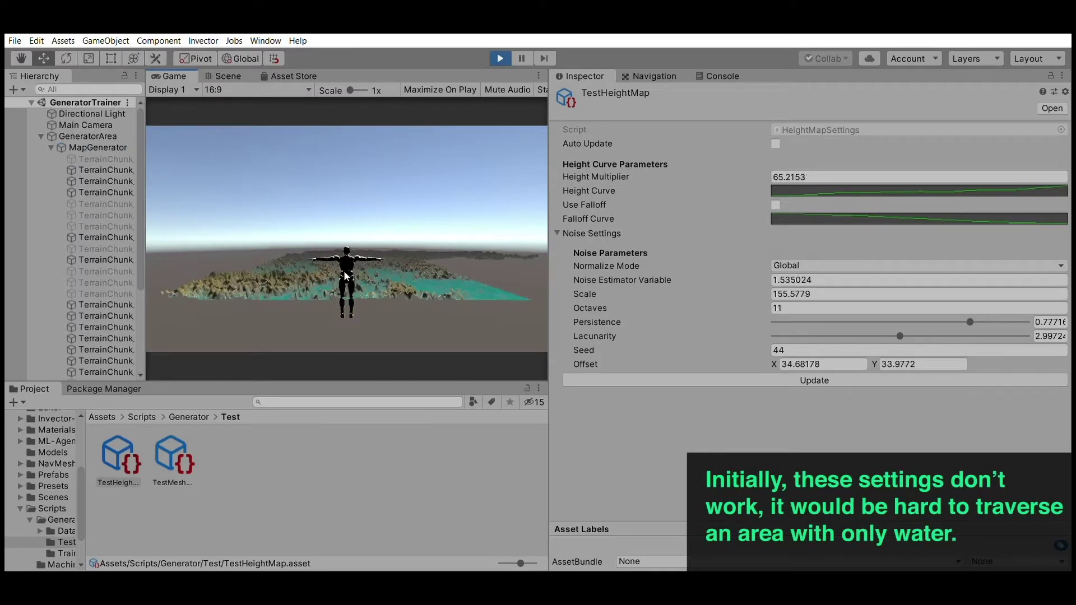
Switch between Scene and Game views to watch the agent's terrain, then stop play mode.
click(223, 76)
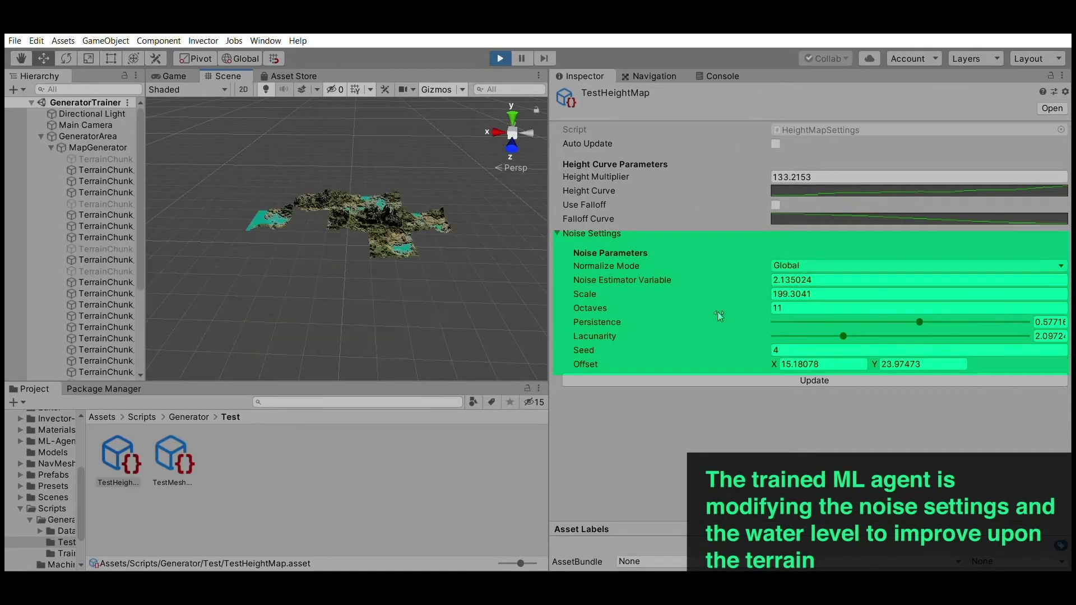
click(175, 74)
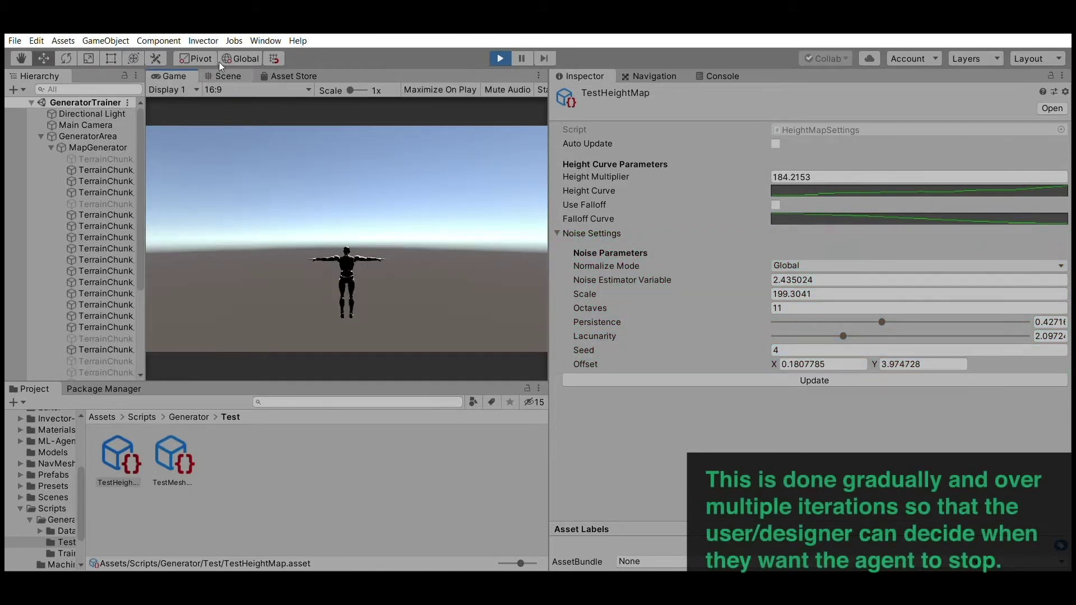
click(224, 76)
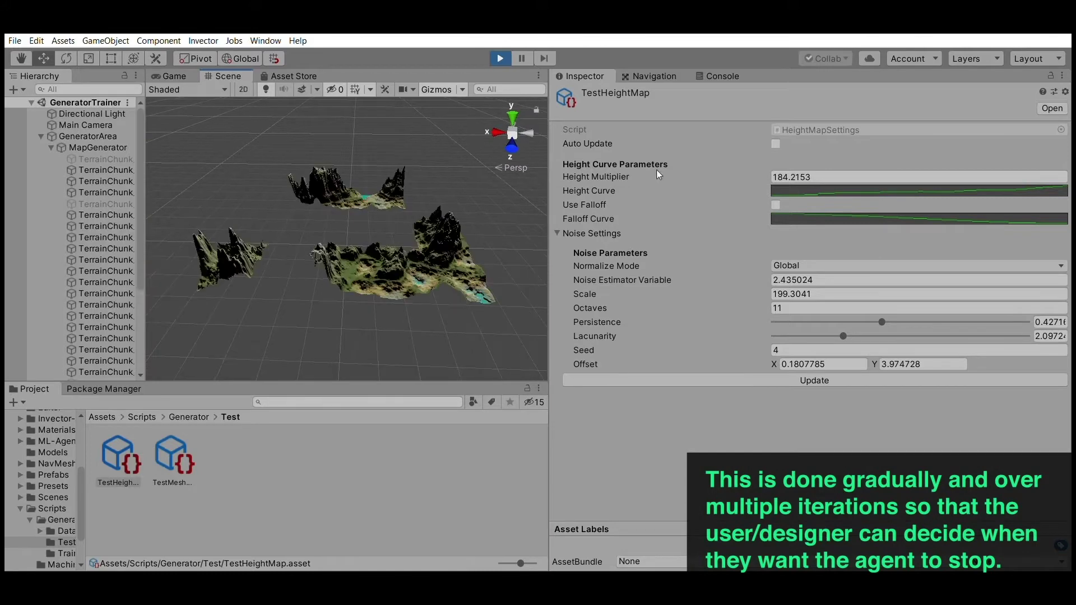
click(502, 46)
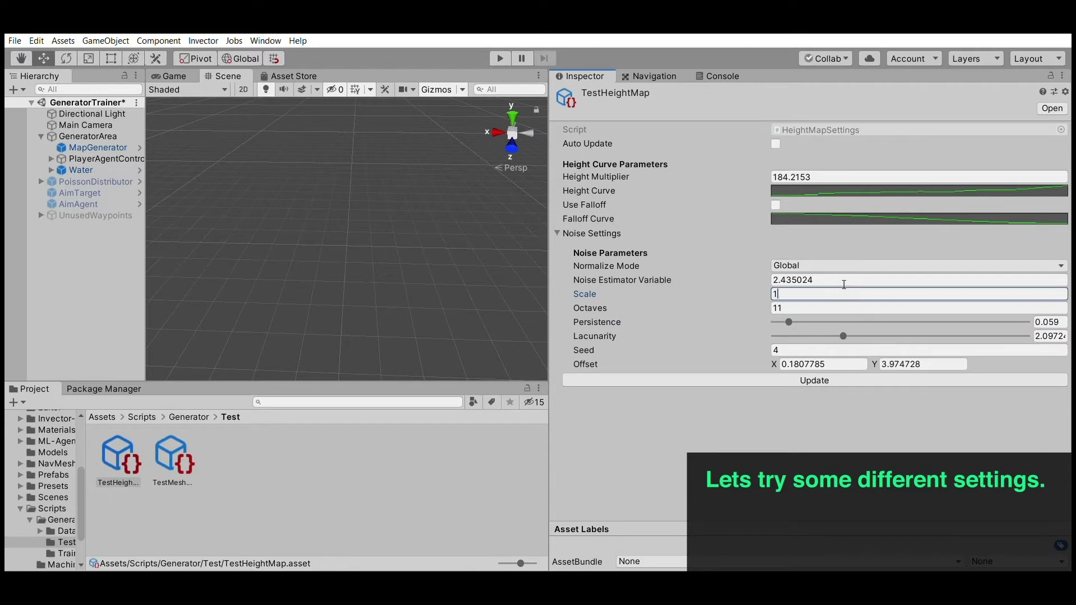
text(00)
Set TestHeightMap's Noise Estimator Variable to 1.6, review MapGenerator's Behavior Parameters, then return to TestHeightMap and play.
click(803, 274)
text(1)
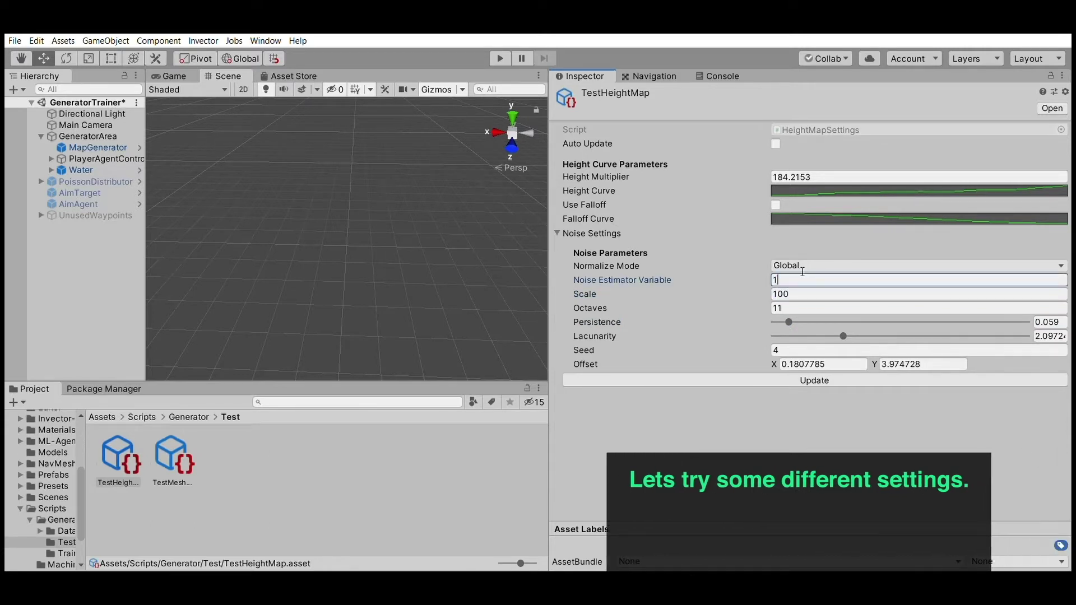
text(.6)
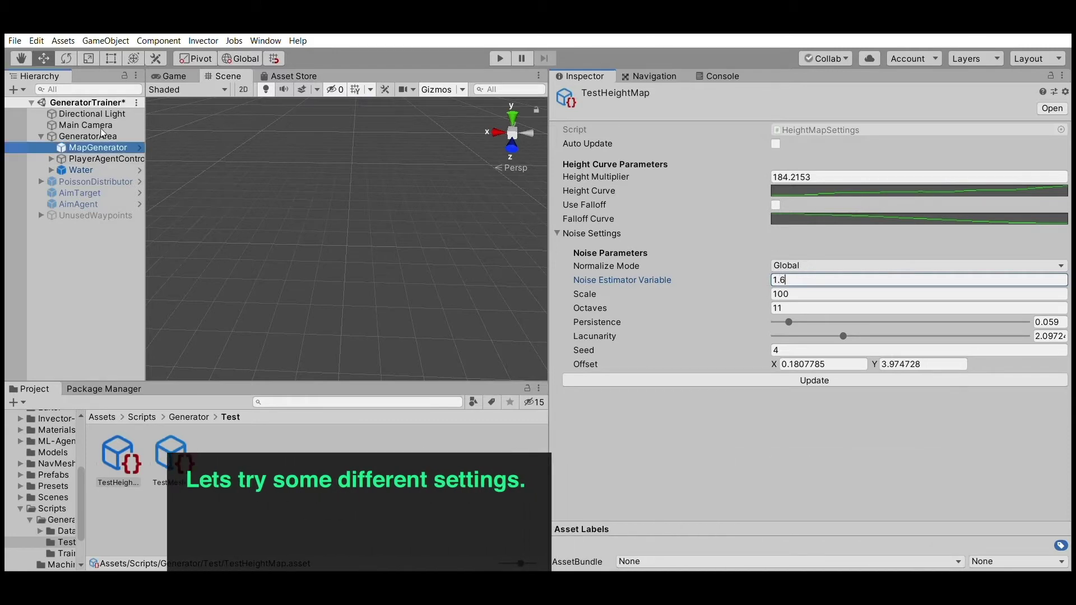
click(98, 147)
scroll(734, 404, down, 6)
scroll(733, 404, down, 7)
scroll(734, 404, down, 1)
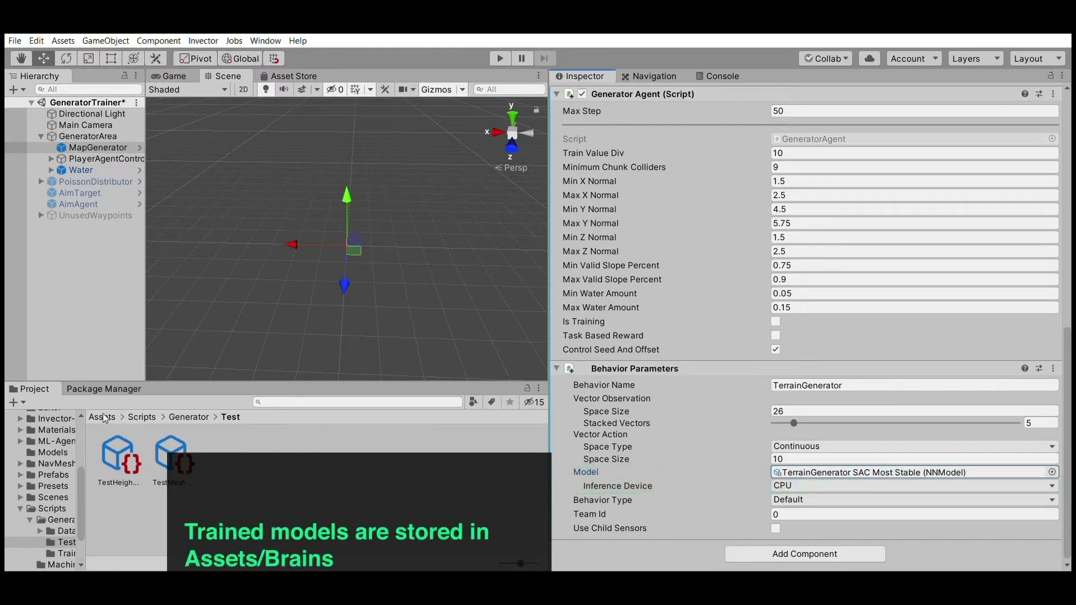
click(129, 464)
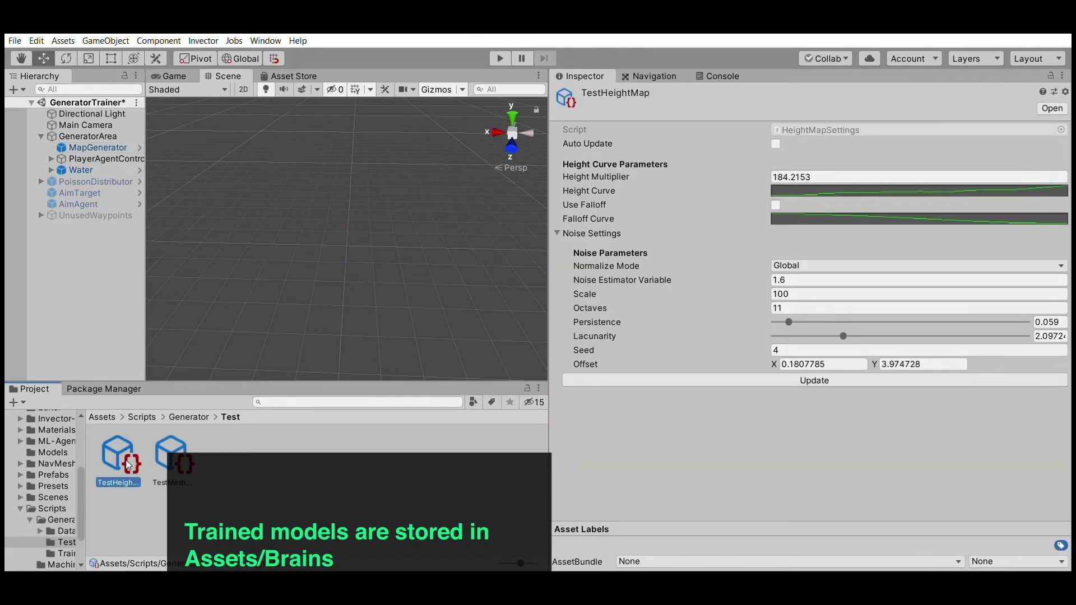
click(506, 54)
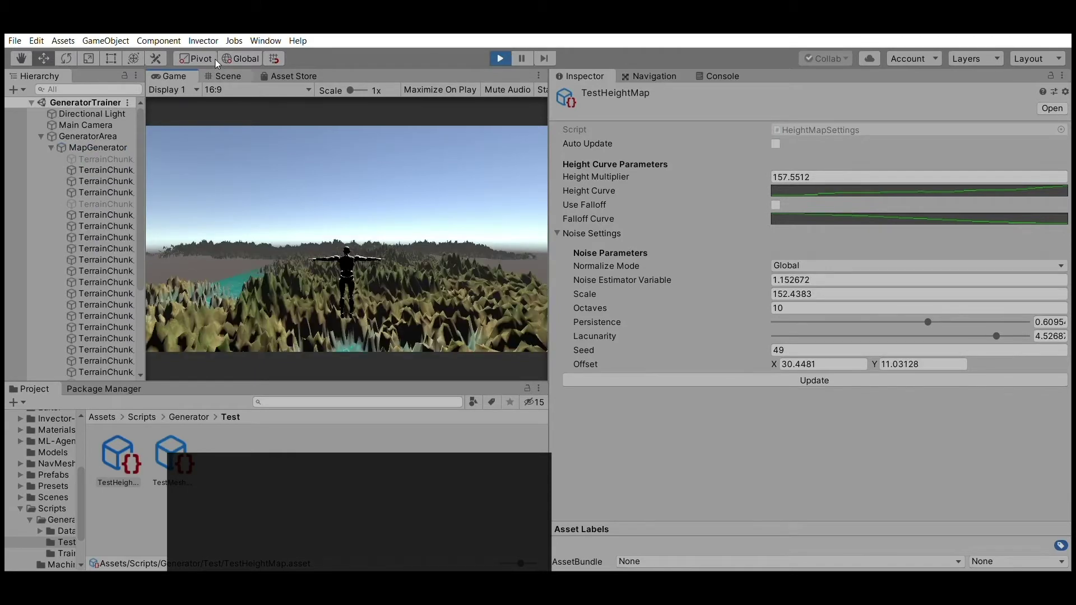
Watch the agent settle the terrain at Scale 196.8624 and Seed 9 in Scene and Game views, then stop playing.
key(ctrl+1)
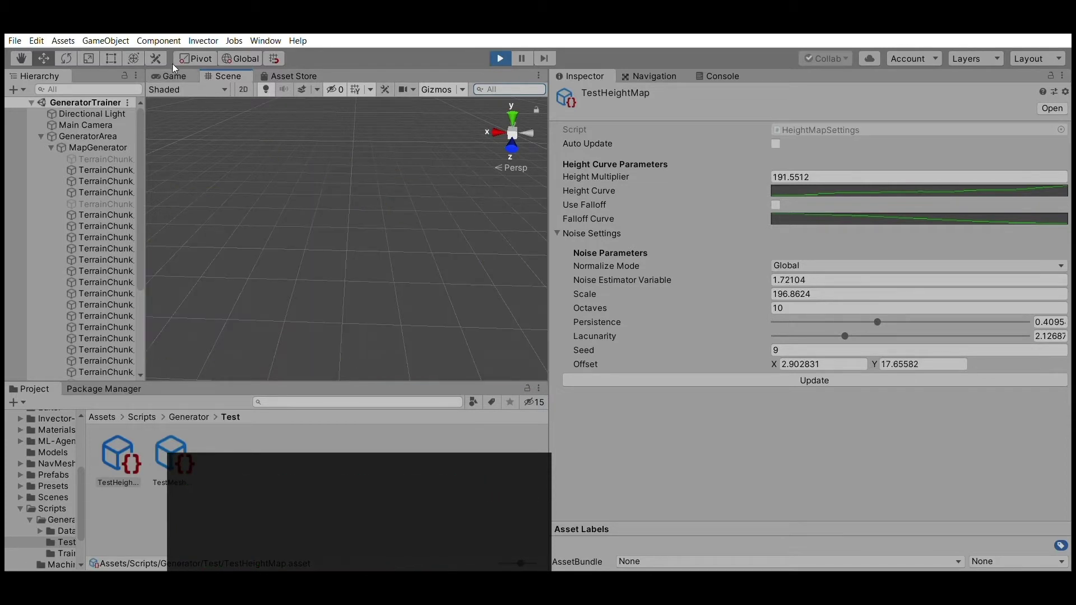
click(173, 67)
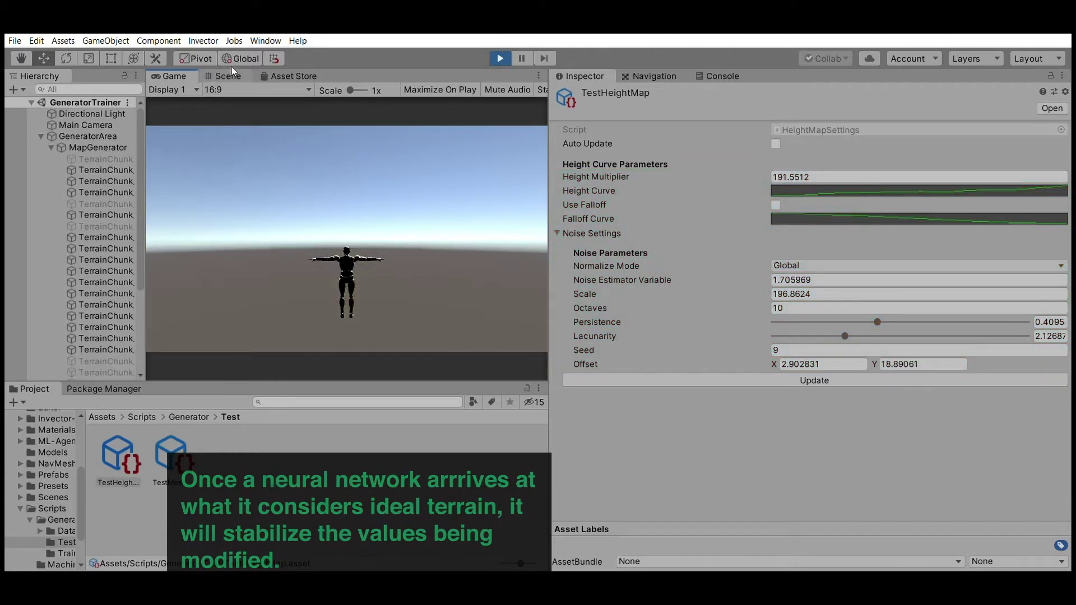
click(231, 71)
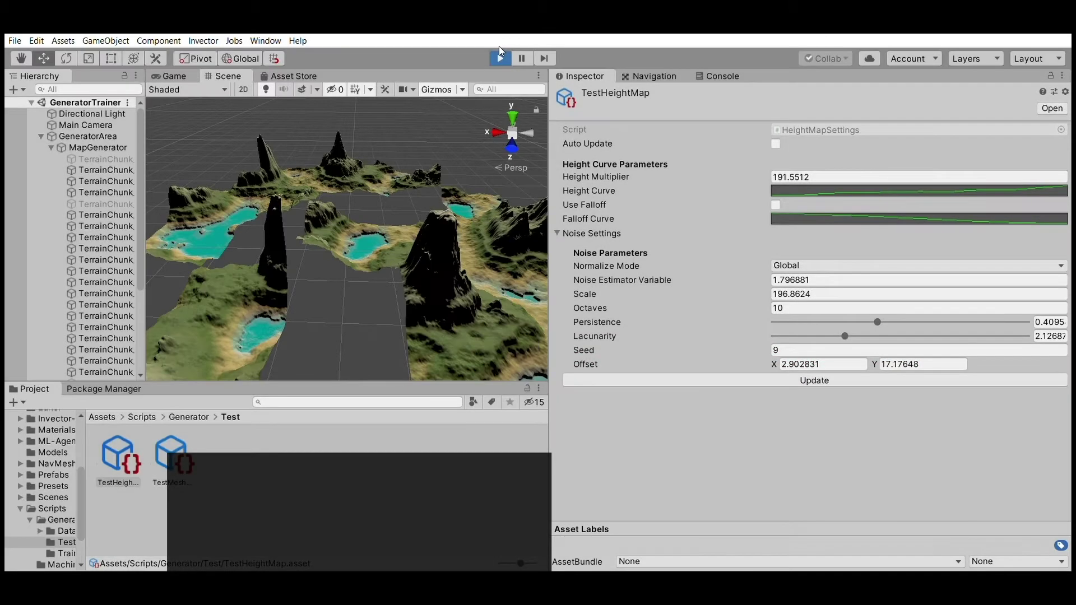
click(500, 57)
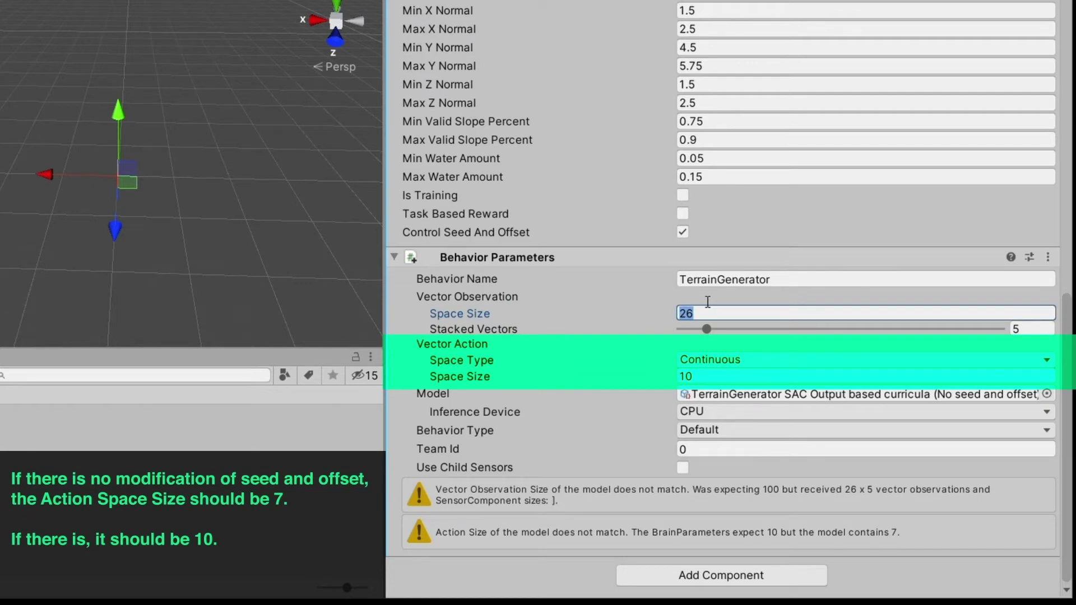
Set observation size 20 and action size 7, turn off Control Seed And Offset, then play.
text(20)
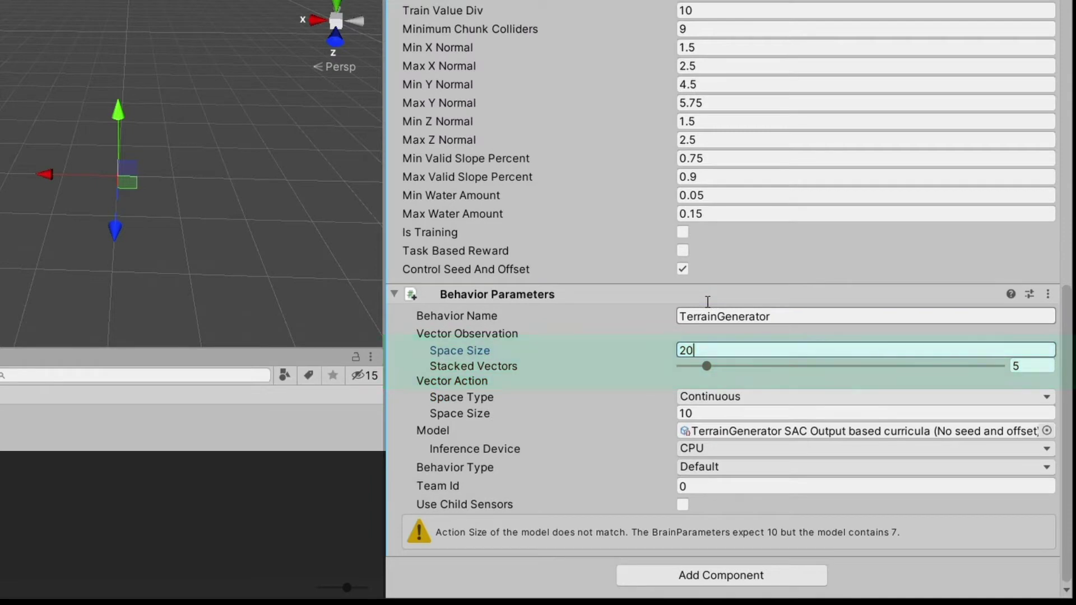
click(760, 408)
text(7)
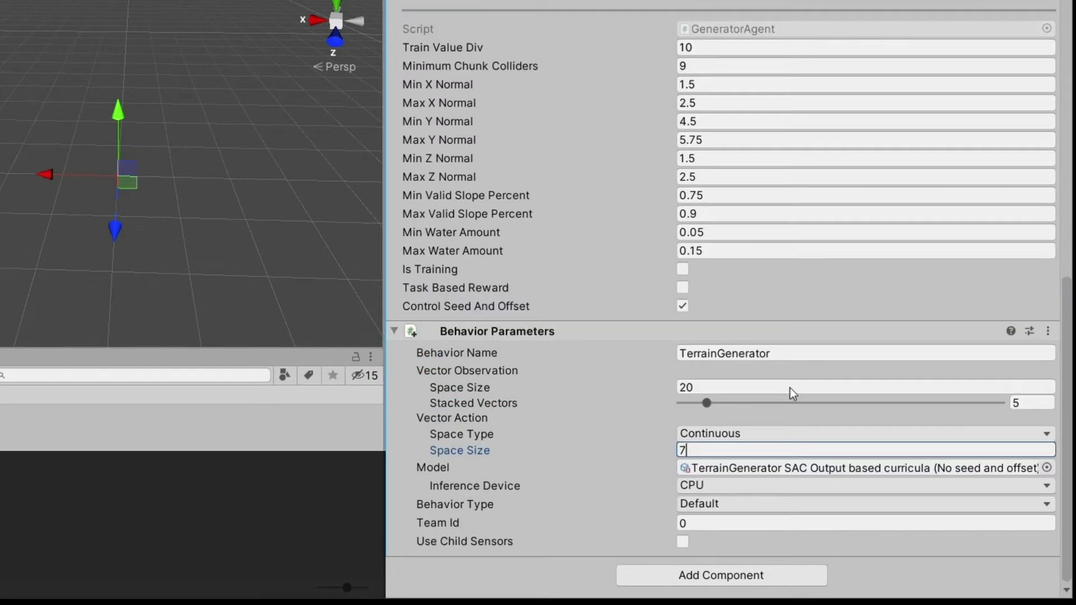
click(682, 305)
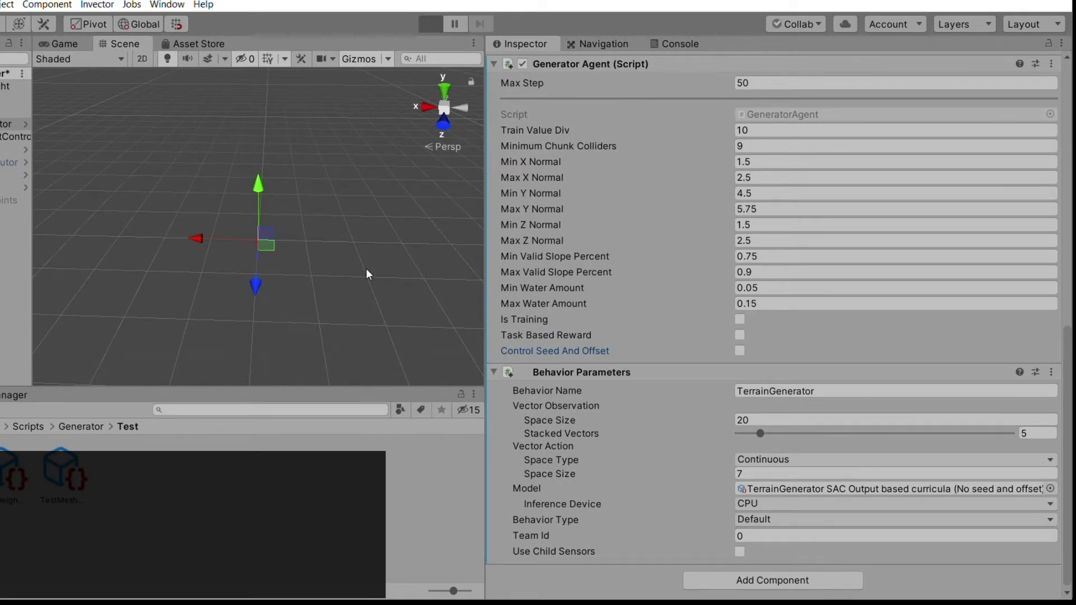
key(ctrl+p)
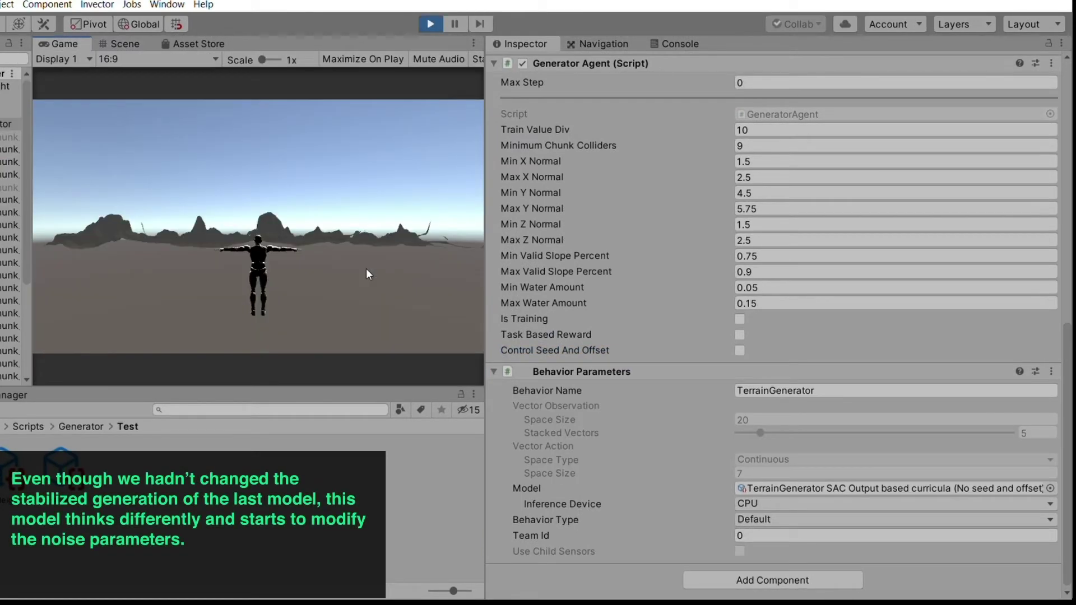
While the new model runs, set TestHeightMap's noise Seed to 0, watch the scene, then stop playing.
click(120, 33)
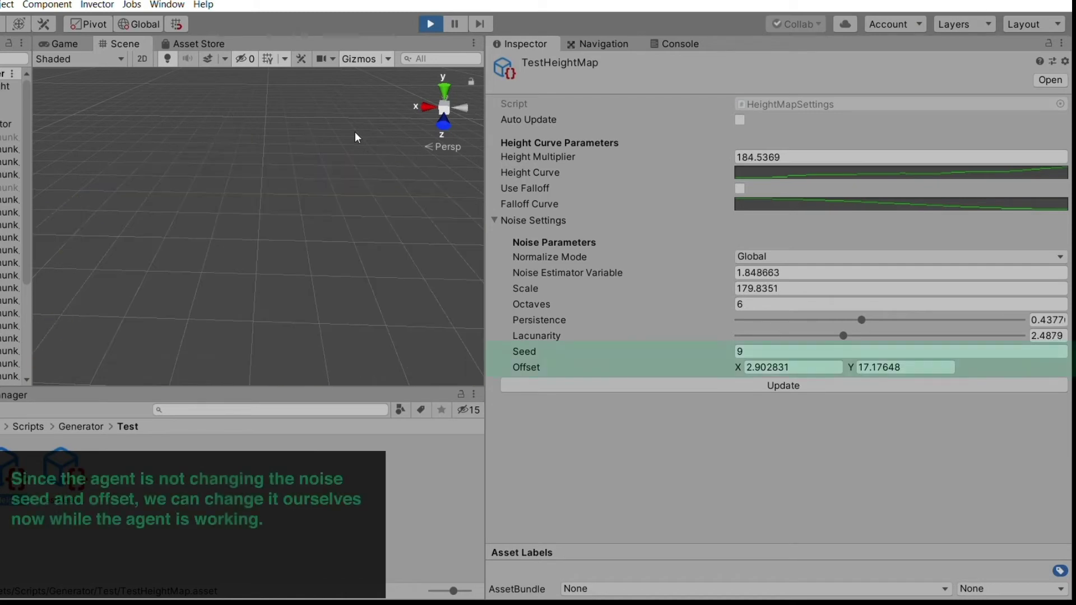
click(775, 343)
text(0)
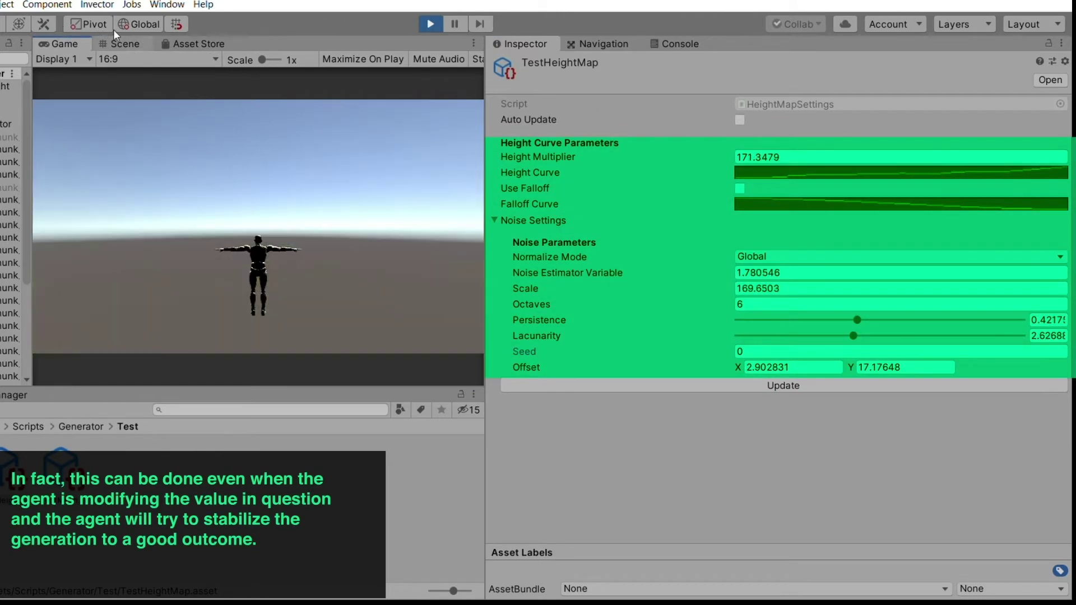
click(117, 42)
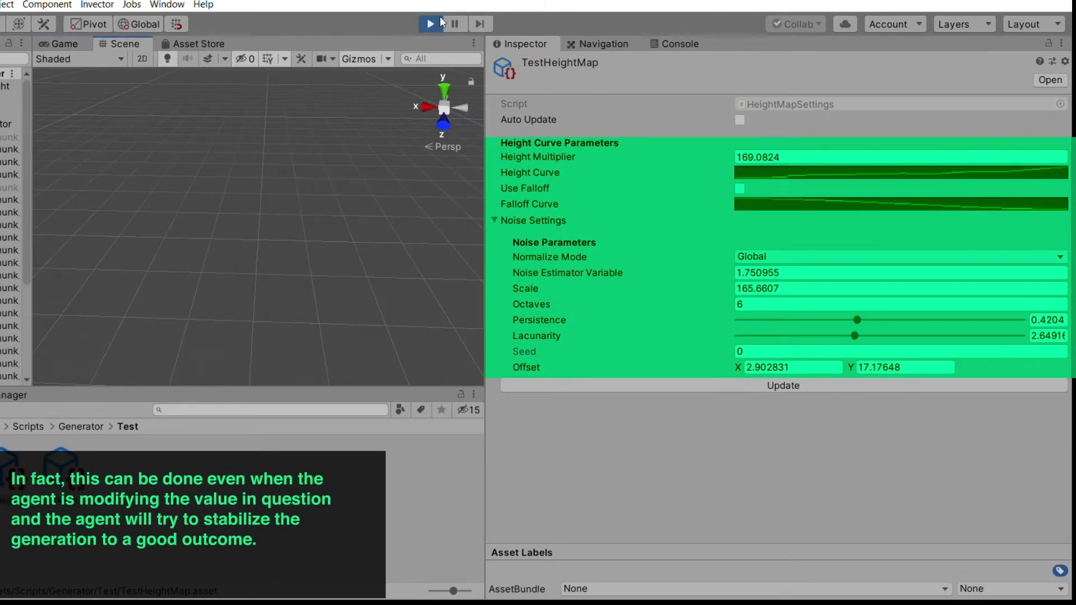
click(435, 16)
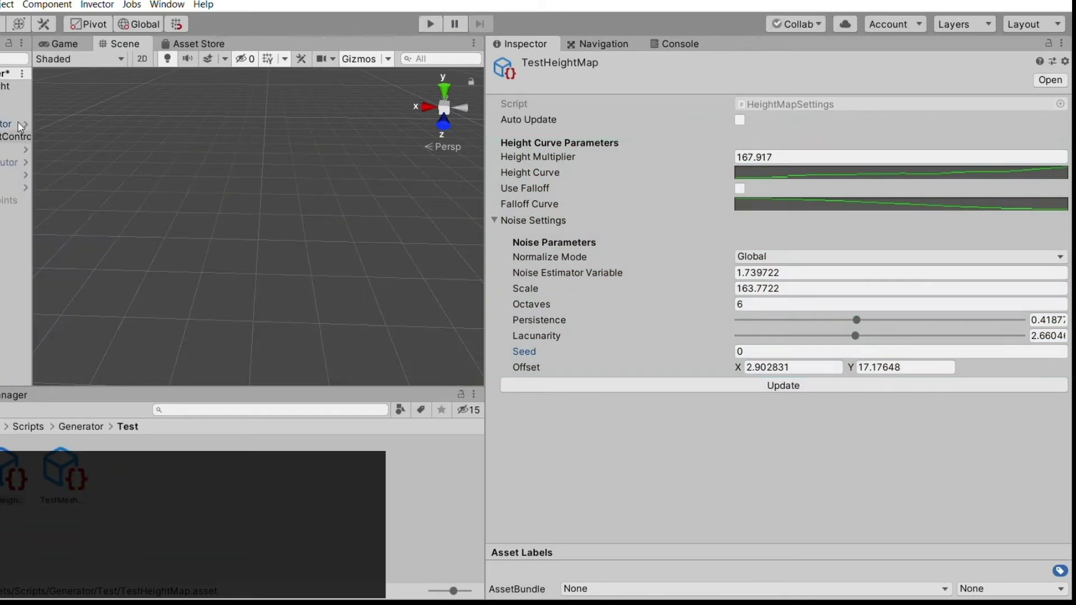
Go to MapGenerator's agent settings and choose the TerrainGenerator SAC No Valid Value Trainnig model.
click(11, 124)
scroll(730, 496, down, 5)
scroll(730, 496, down, 5)
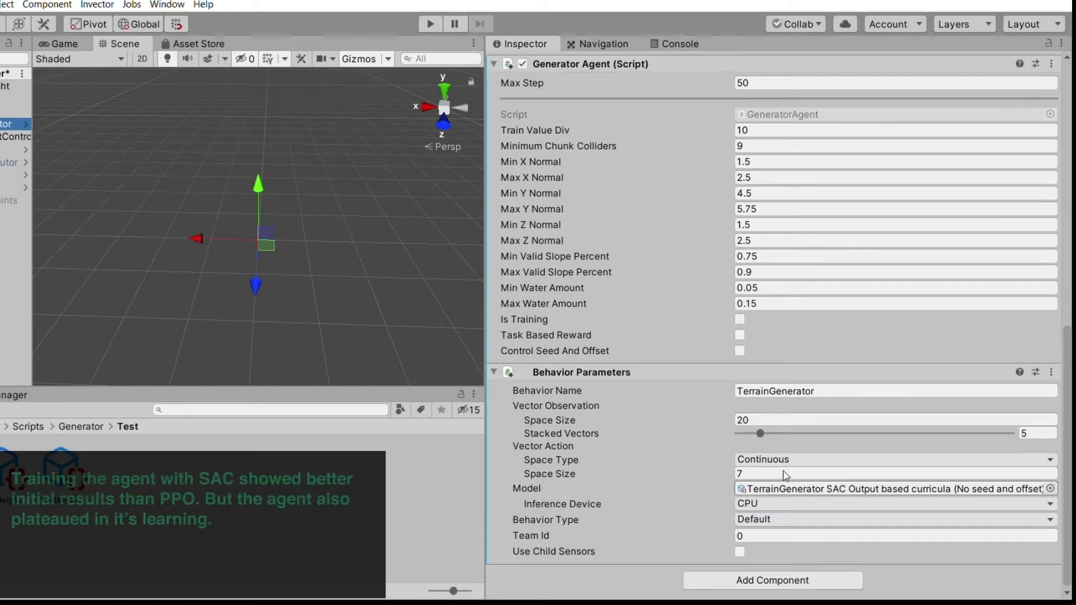
click(1037, 489)
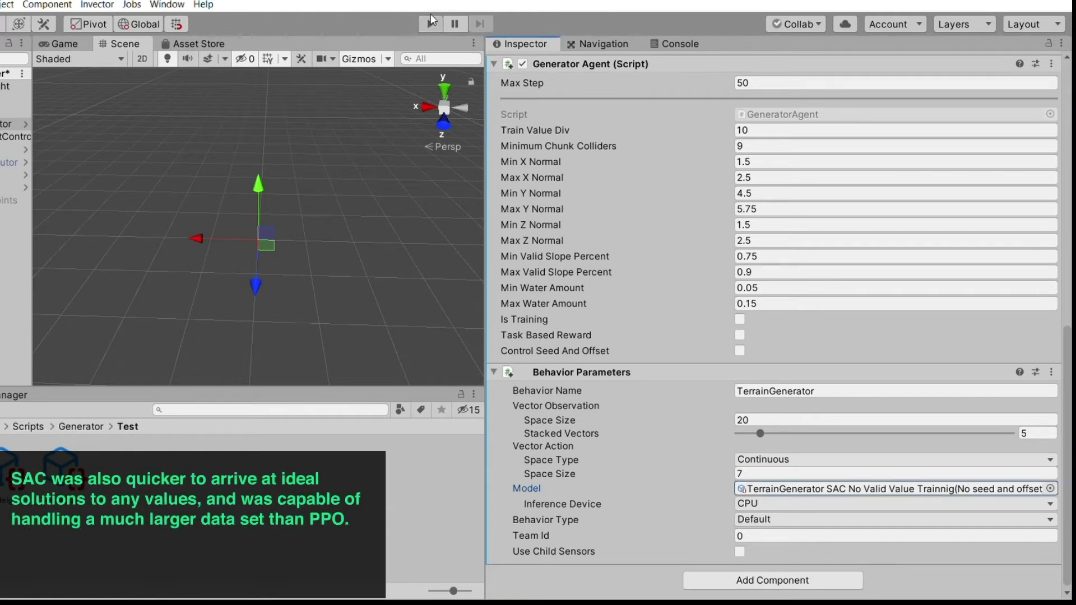
Run the SAC No Valid Value model on TestHeightMap and watch it tune Scale to 142.8869 in the Scene view.
click(8, 461)
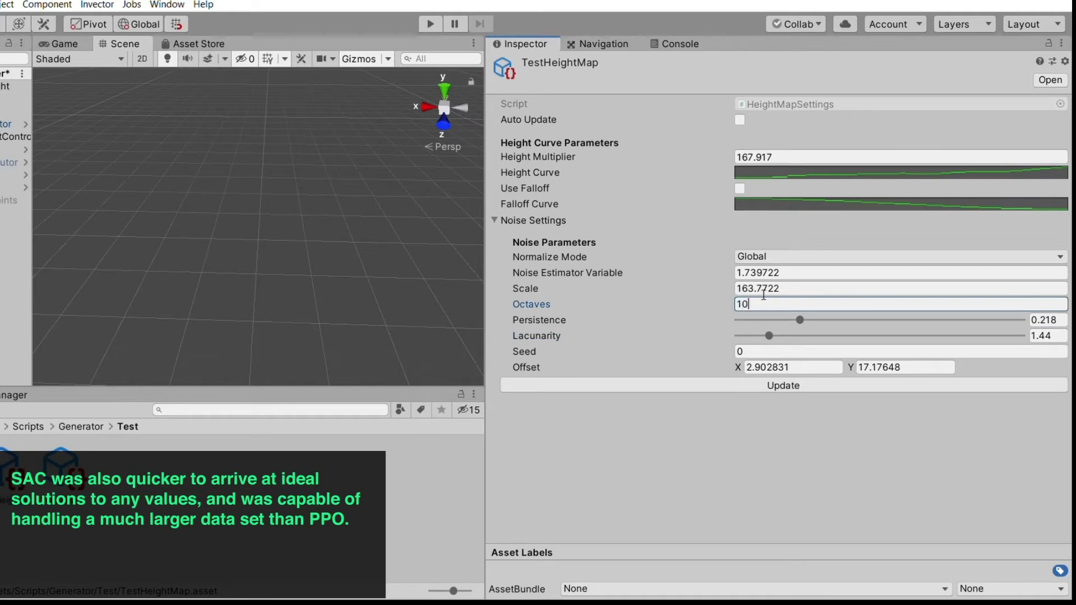
key(ctrl+p)
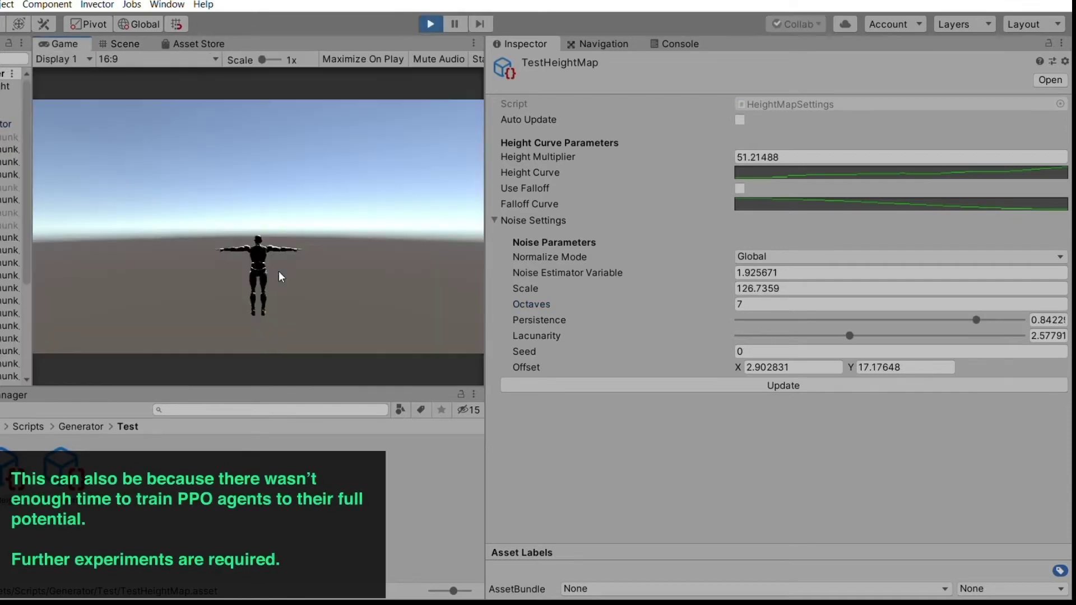
click(124, 43)
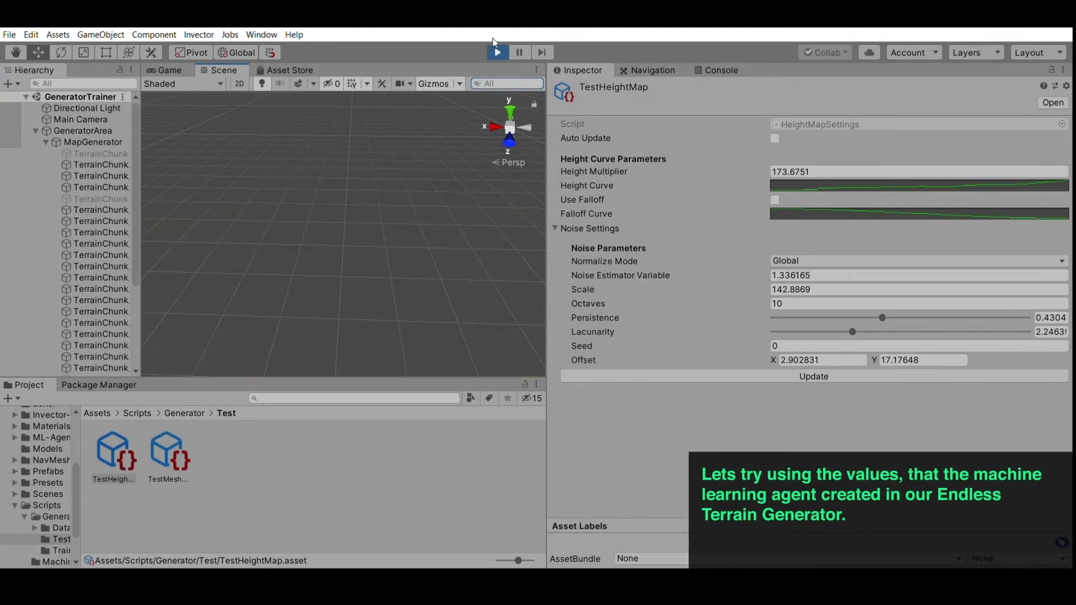
Stop playing and open the Generator scene from Assets/Scenes.
click(497, 52)
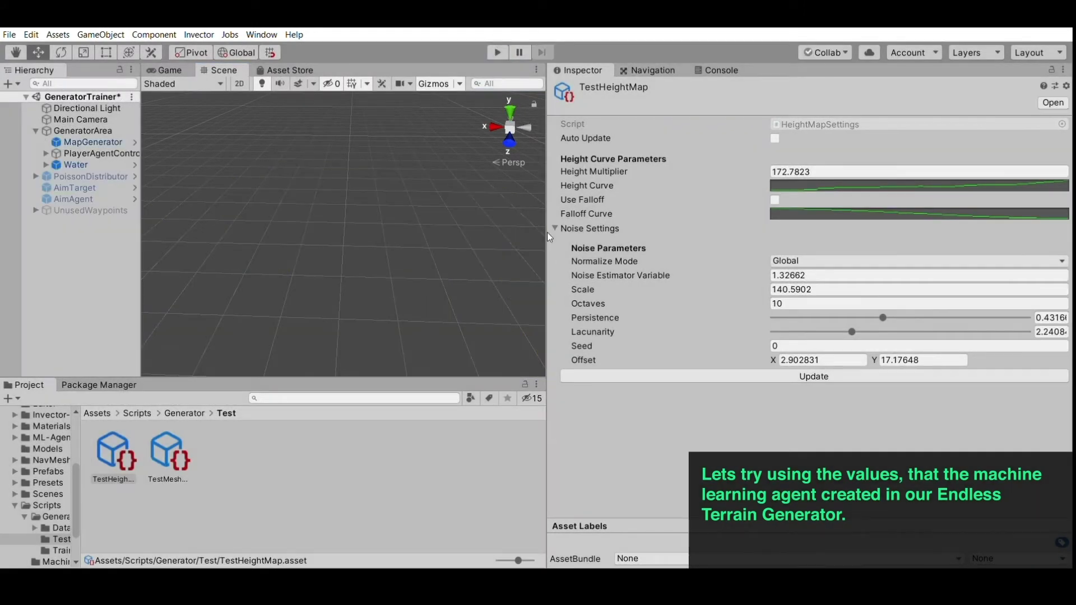
click(92, 412)
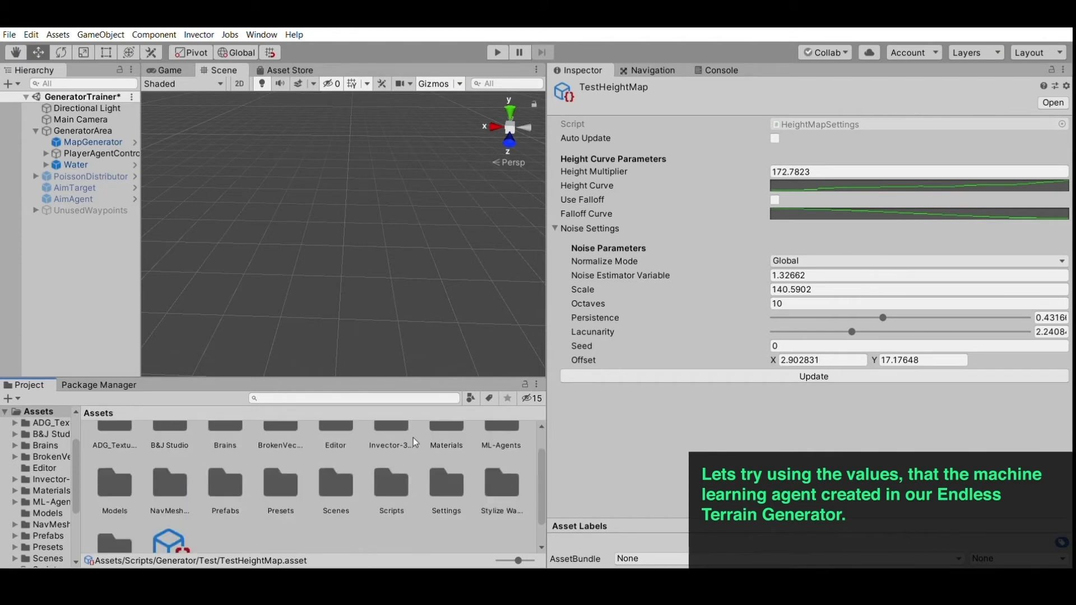
double_click(328, 439)
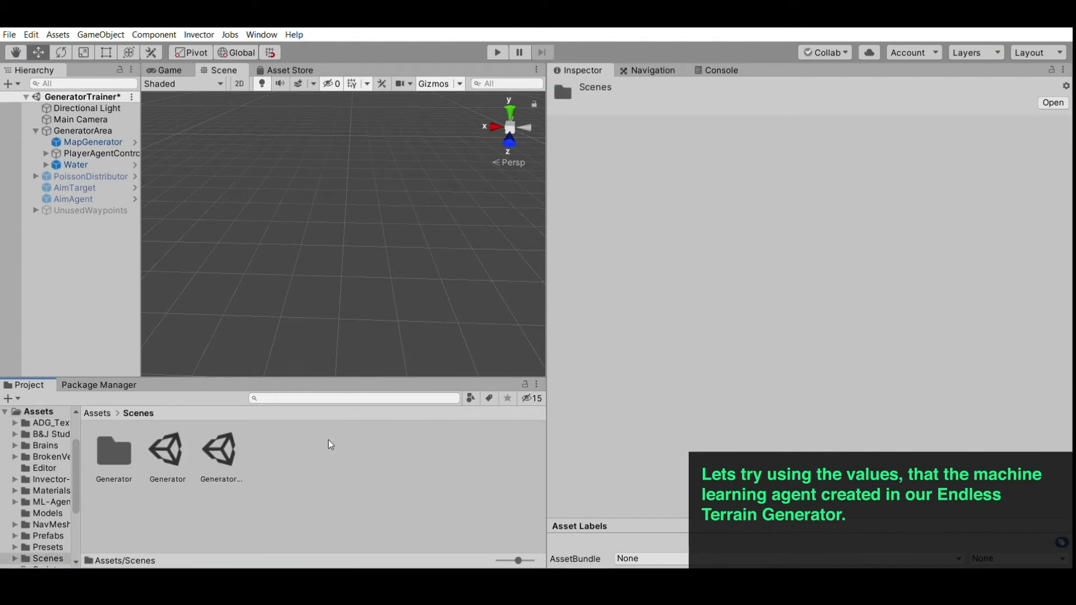
click(171, 445)
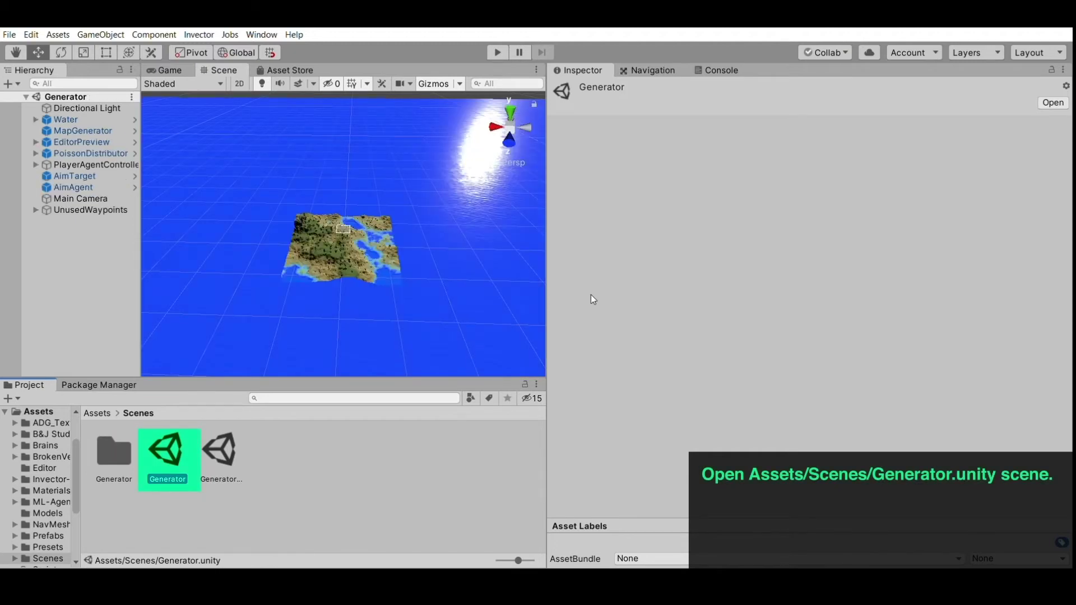
Set MapGenerator's Mesh Settings to TestMeshSettings and Height Map Settings to TestHeightMap.
click(86, 128)
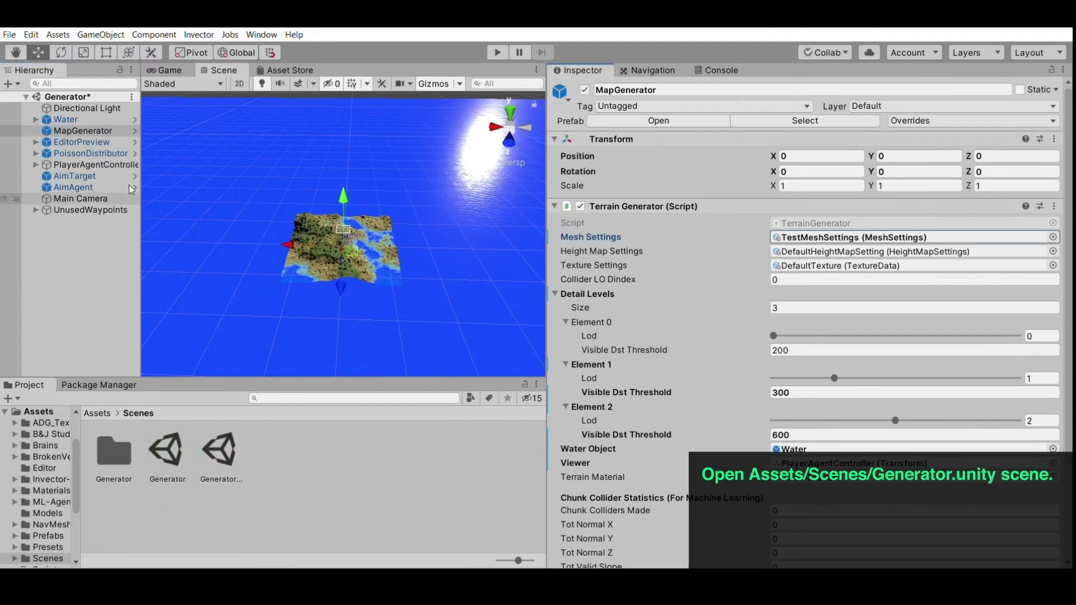
click(1052, 239)
key(Tab)
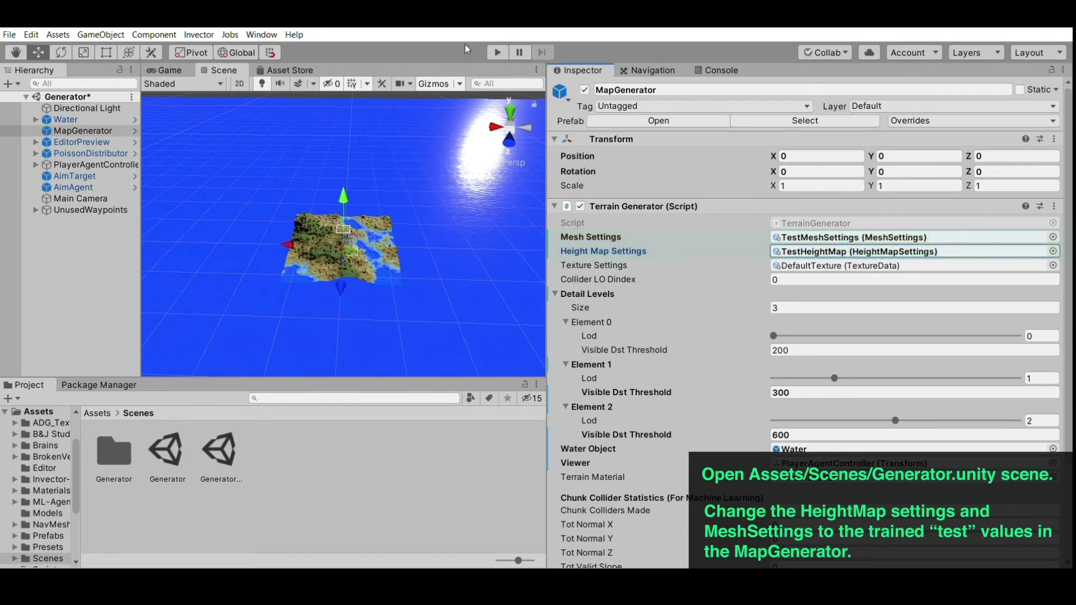
scroll(405, 186, up, 5)
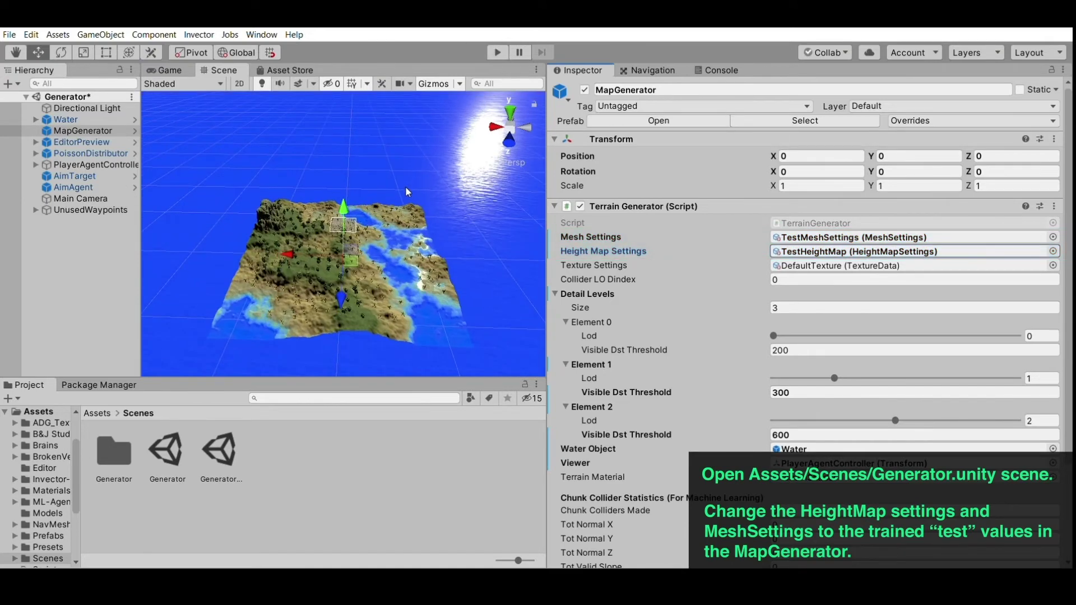
Play-test the island terrain, then stop and select EditorPreview to view its Map Preview.
click(501, 52)
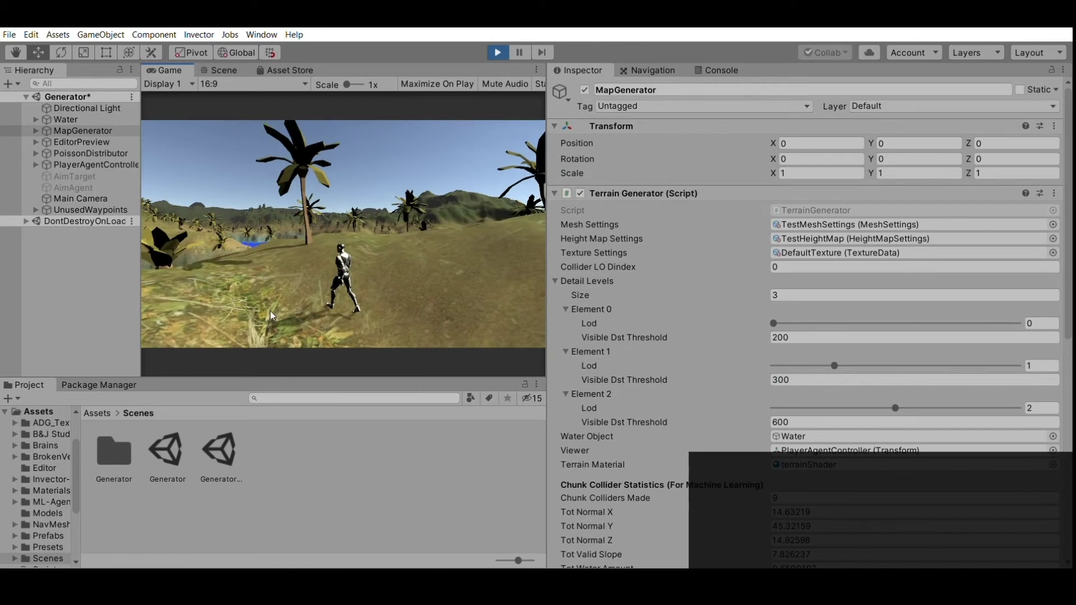
click(495, 50)
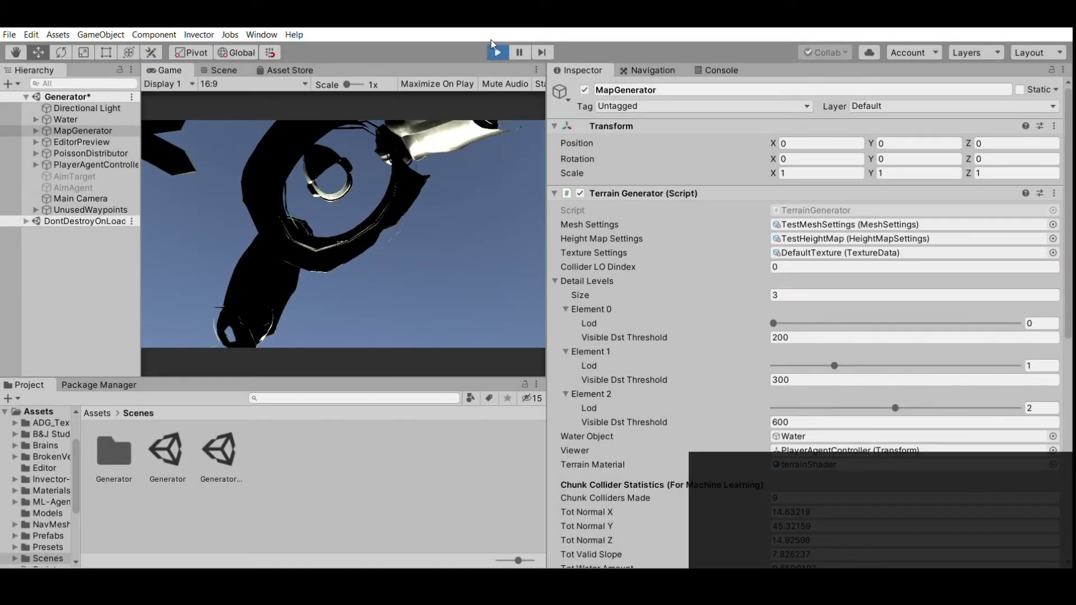
click(99, 142)
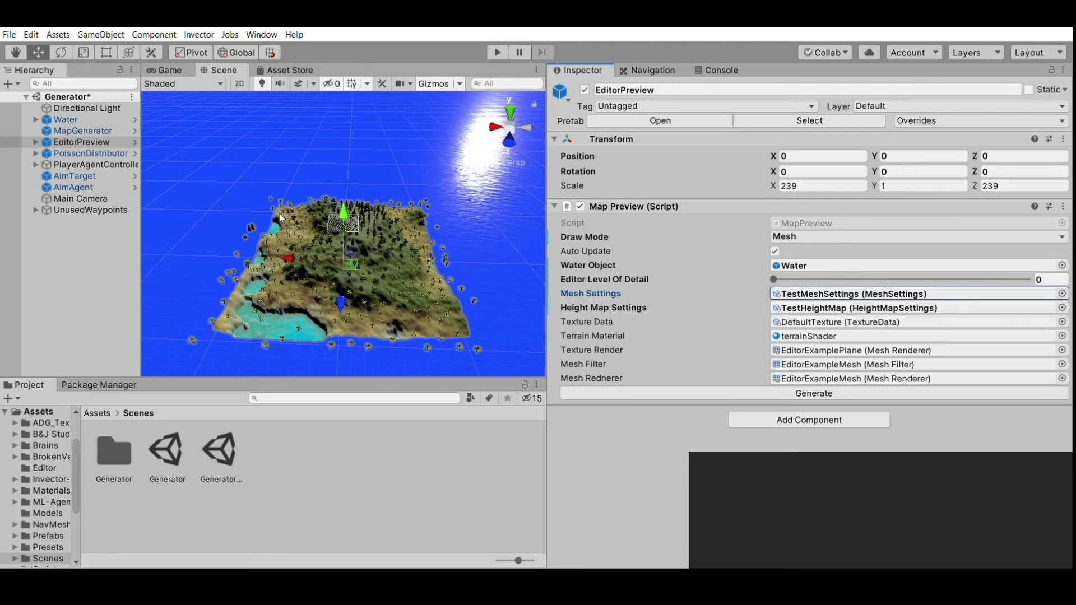
Inspect the TestMeshSettings and TestHeightMap assets used by MapGenerator and EditorPreview.
scroll(279, 216, up, 5)
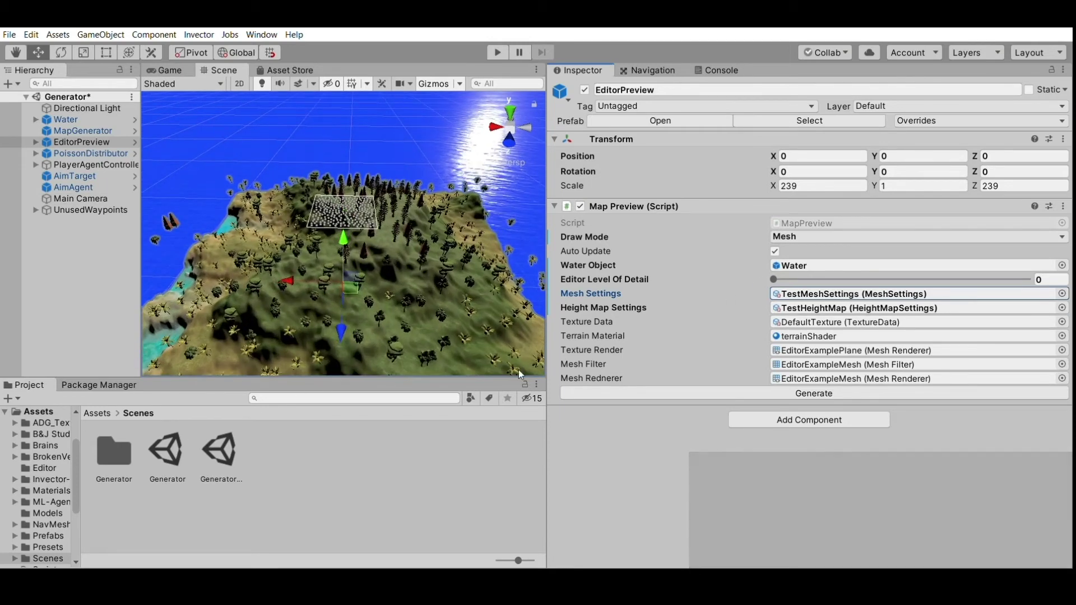
double_click(902, 293)
click(93, 164)
click(83, 131)
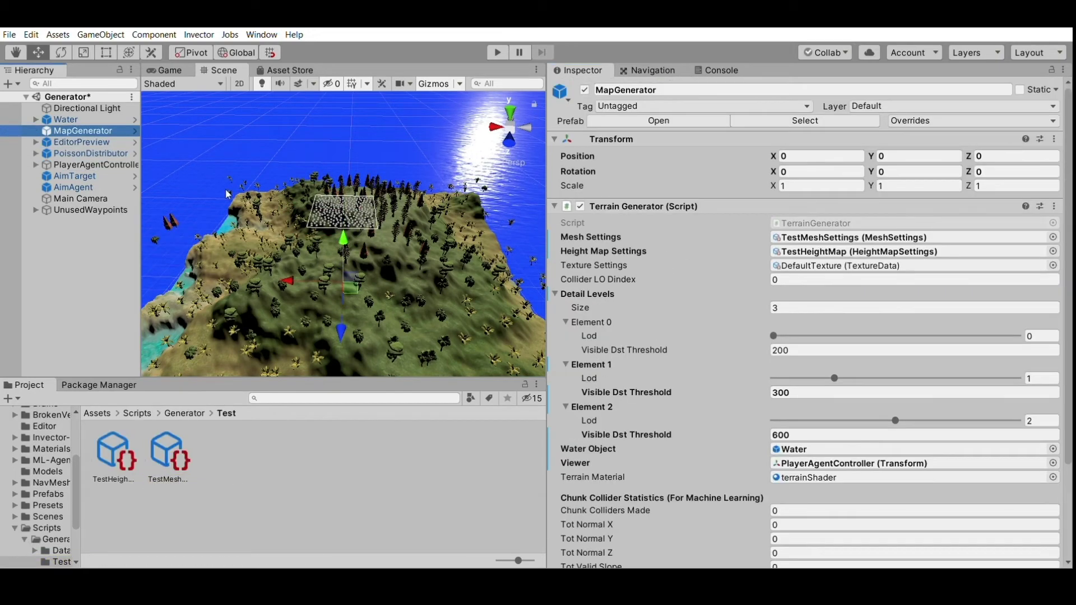
double_click(849, 252)
drag(853, 317, 812, 318)
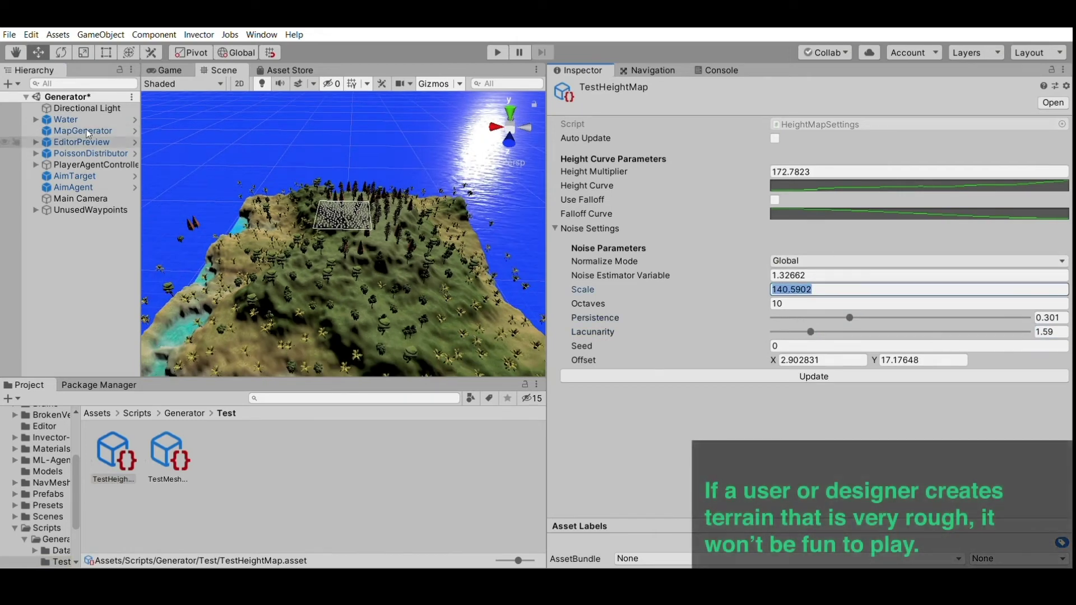
click(773, 195)
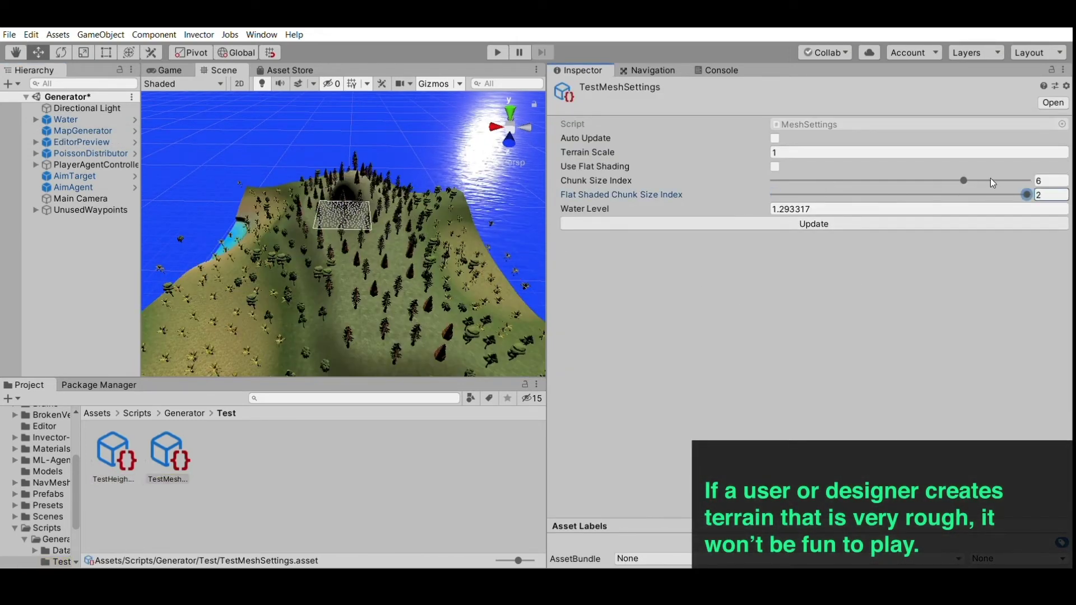
click(101, 141)
Set Height Multiplier to 50 and Lacunarity to 2.85, update the terrain, and play the scene.
double_click(889, 308)
click(816, 171)
text(50)
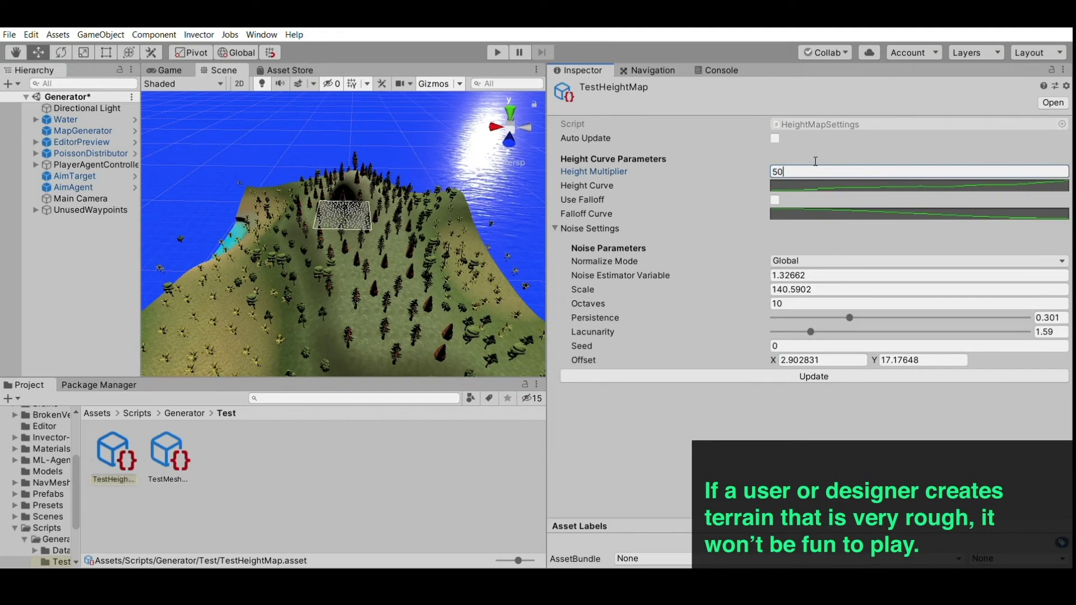
click(891, 332)
click(814, 376)
right_drag(348, 235, 387, 253)
key(ctrl+p)
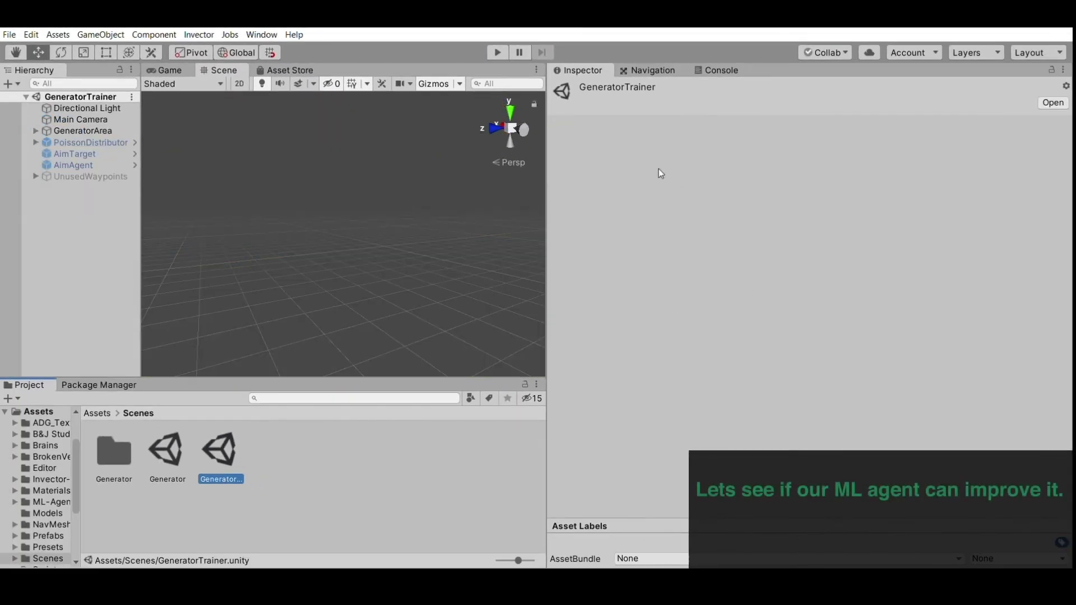
Run the ML agent in GeneratorTrainer, watching TestMeshSettings reach Water Level 2.308776, then stop.
click(83, 130)
click(93, 141)
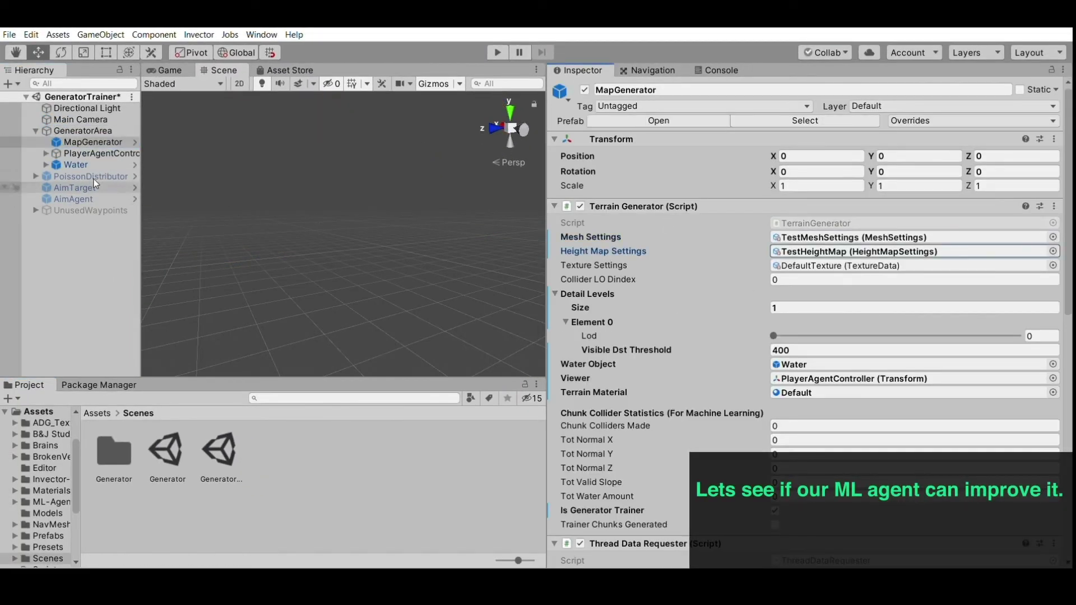
scroll(877, 346, down, 15)
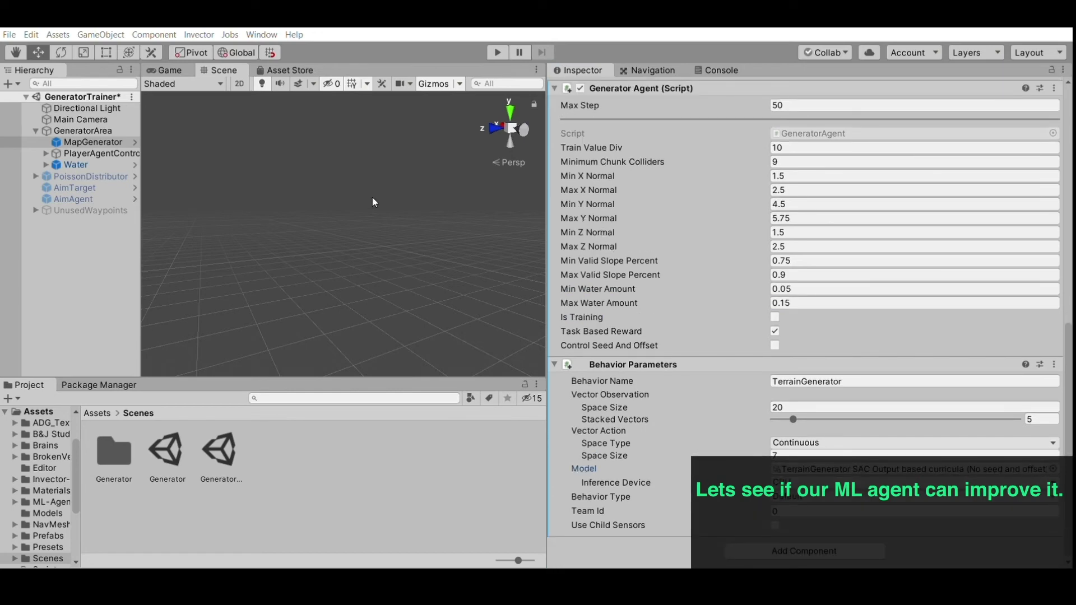
click(497, 52)
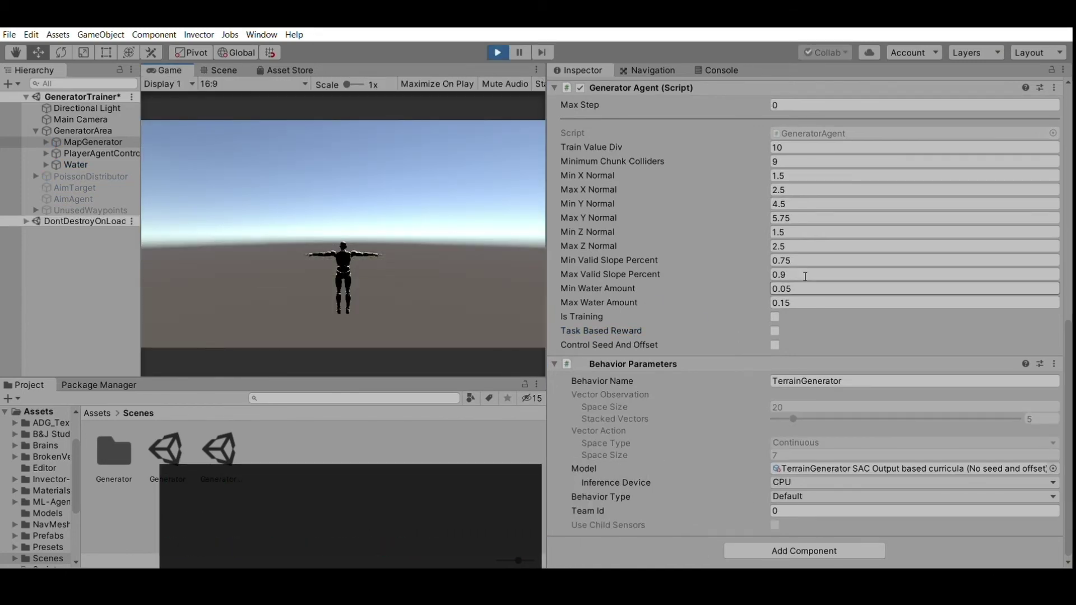
scroll(802, 275, up, 10)
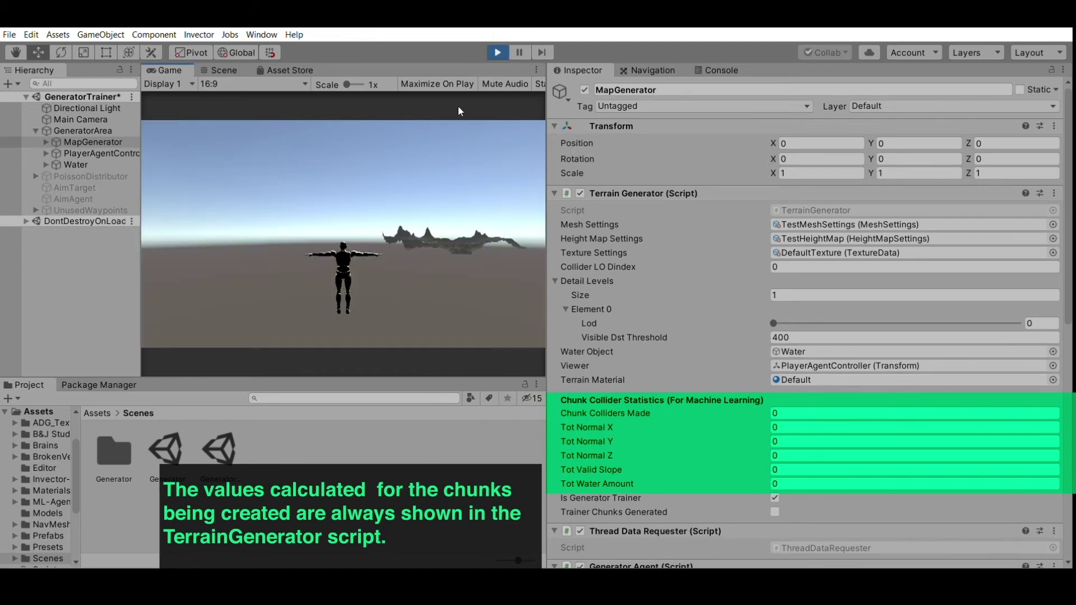
double_click(835, 216)
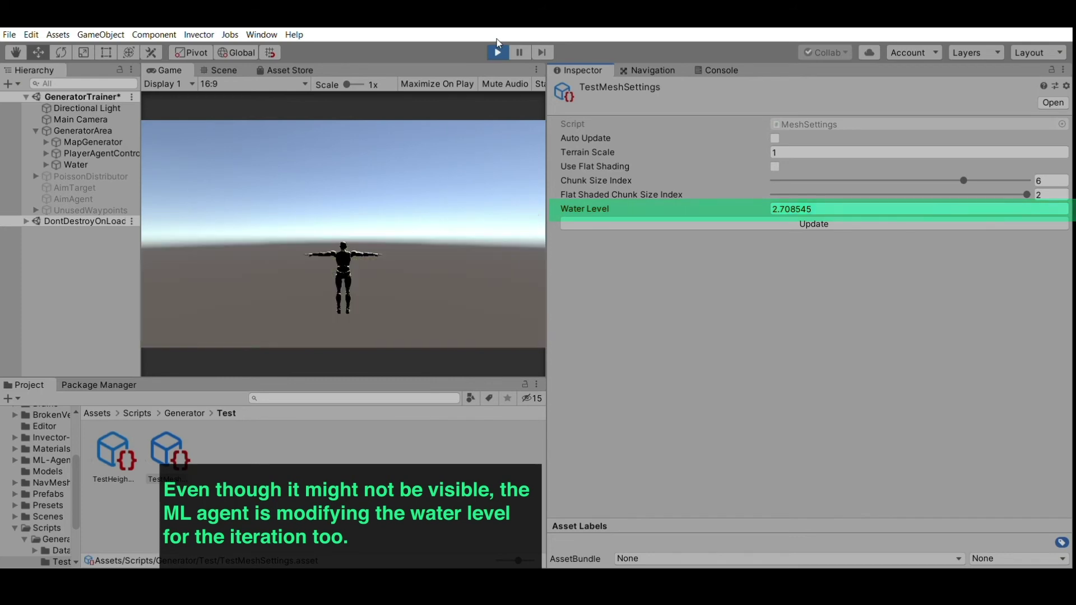
key(ctrl+p)
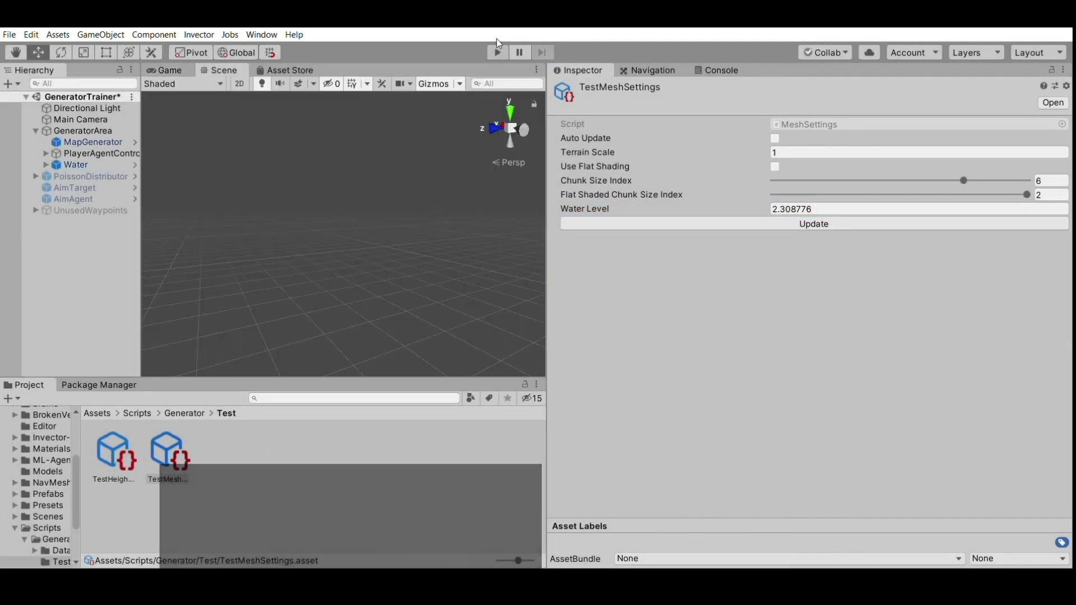
Go to the Assets/Scenes folder and select the Generator scene.
click(97, 413)
double_click(337, 513)
click(151, 440)
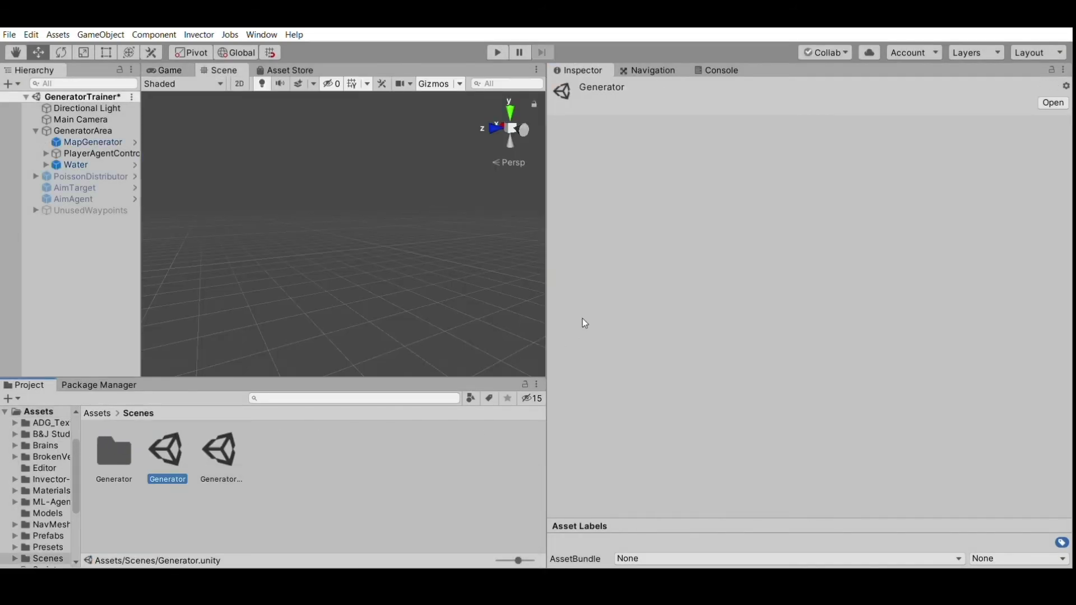
Play-test the Generator scene with MapGenerator using TestHeightMap.
click(84, 130)
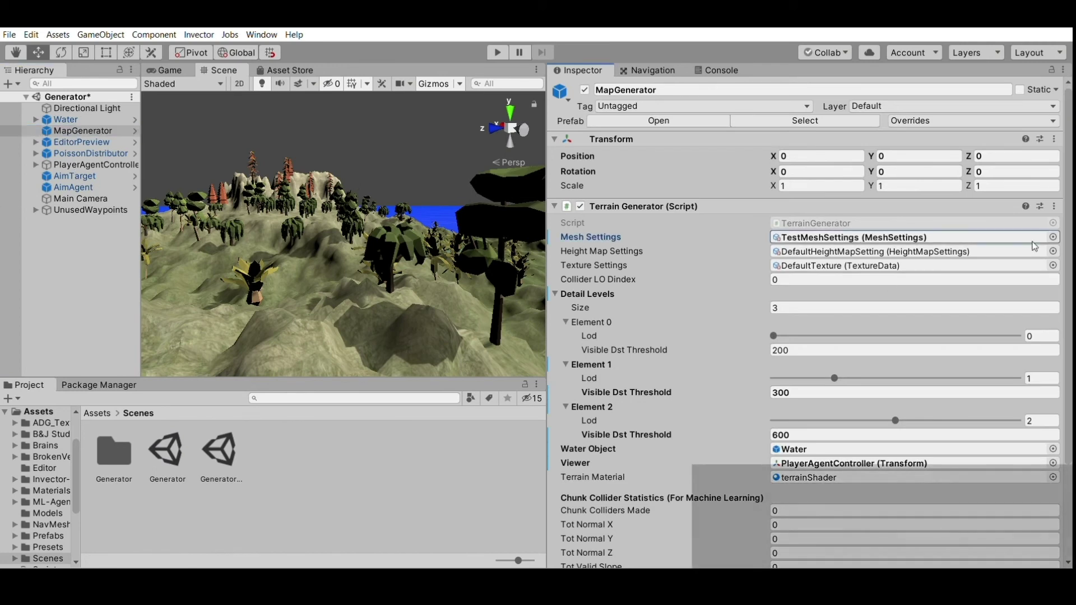
click(497, 52)
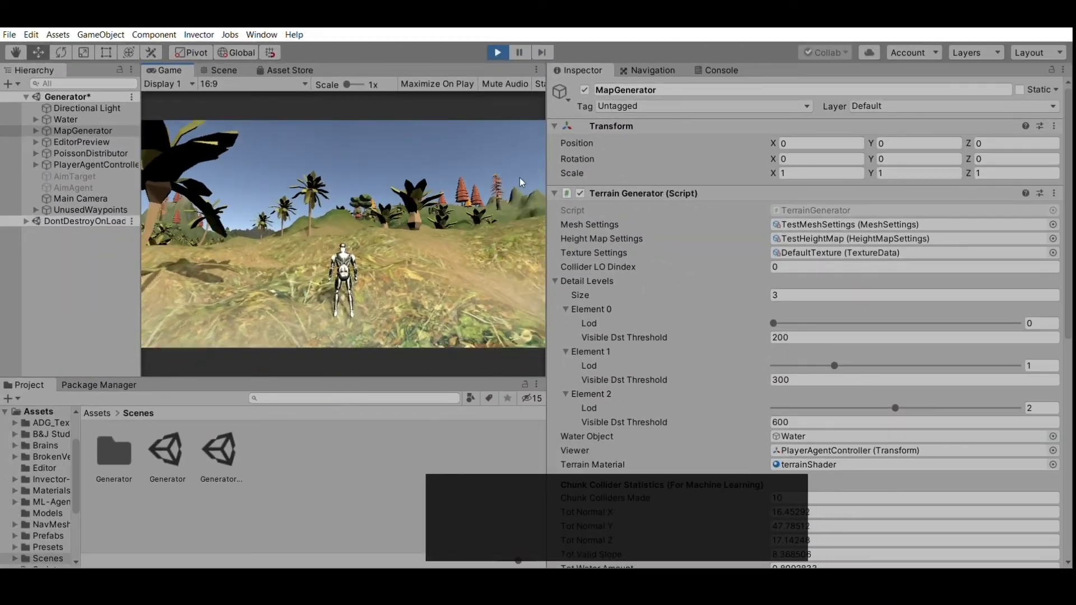
scroll(646, 212, down, 5)
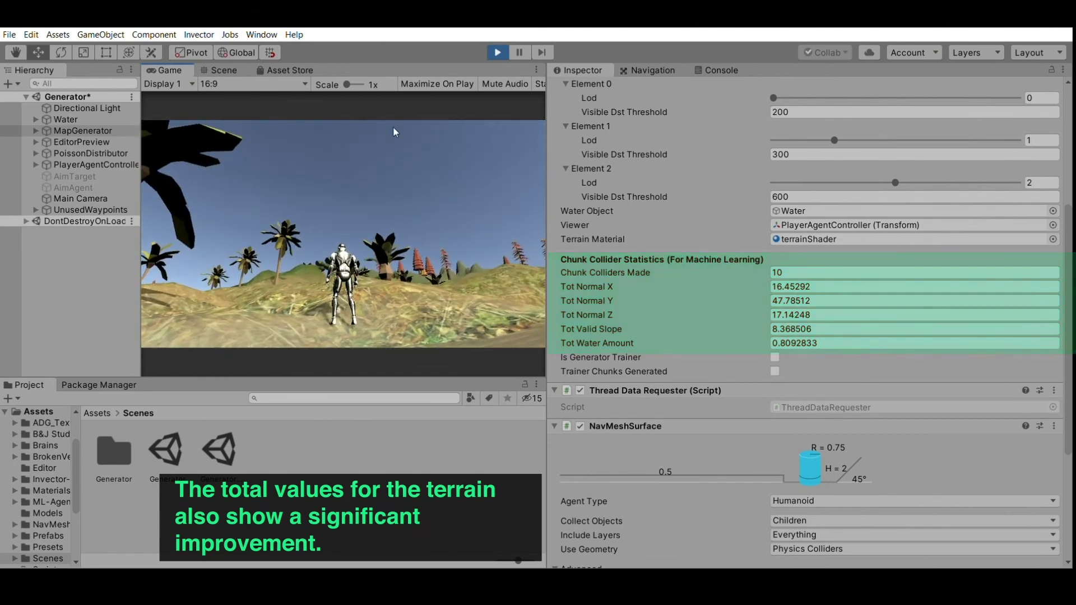
Stop play mode and zoom out to see the whole island ringed by water.
click(497, 52)
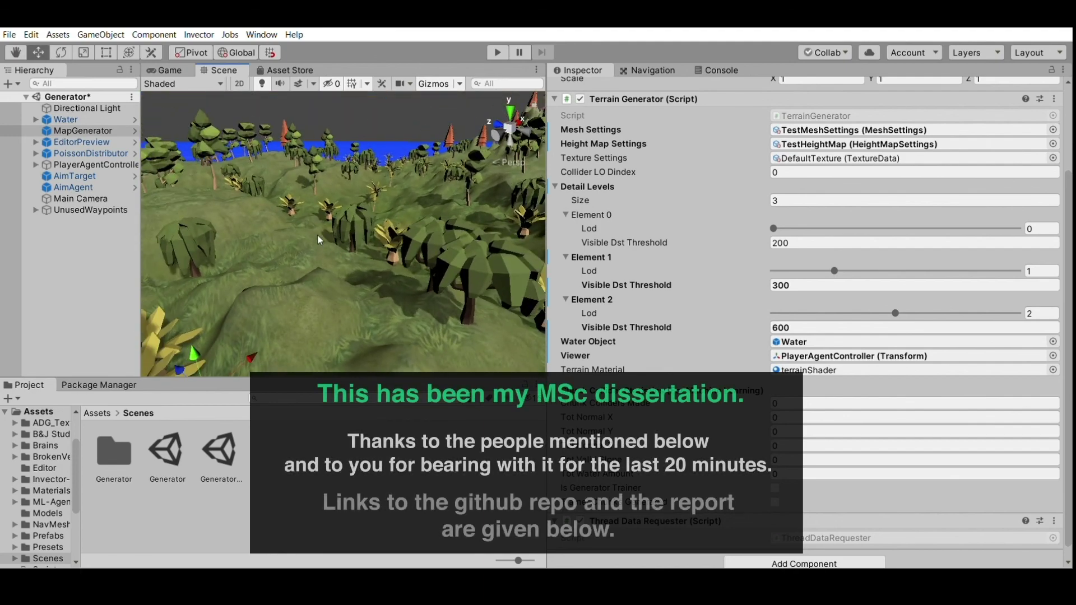
scroll(317, 234, down, 5)
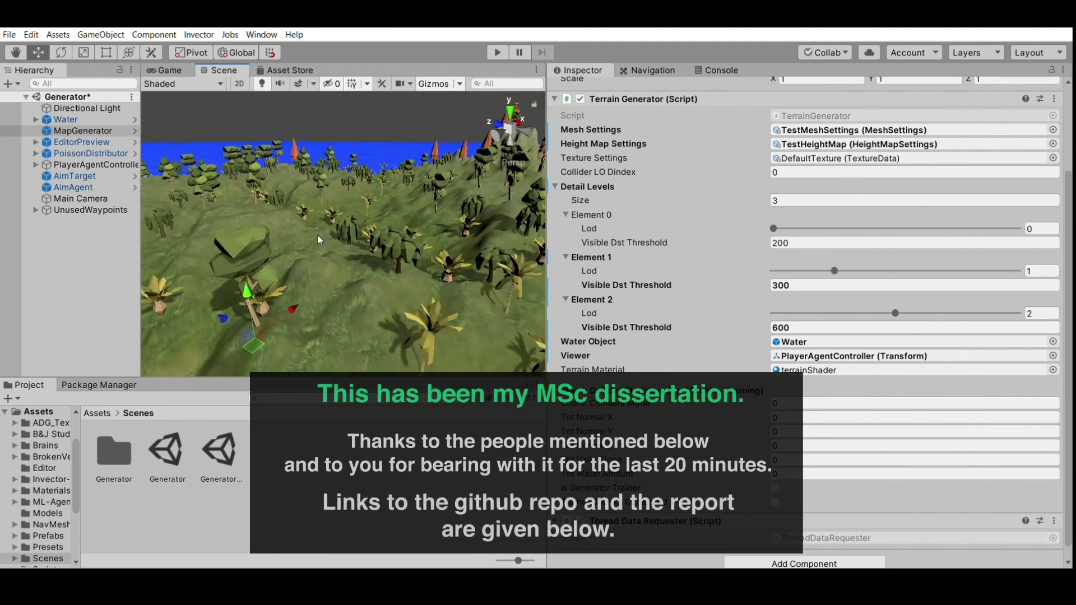
scroll(317, 234, down, 5)
scroll(317, 234, down, 5)
scroll(317, 235, up, 2)
scroll(317, 234, up, 5)
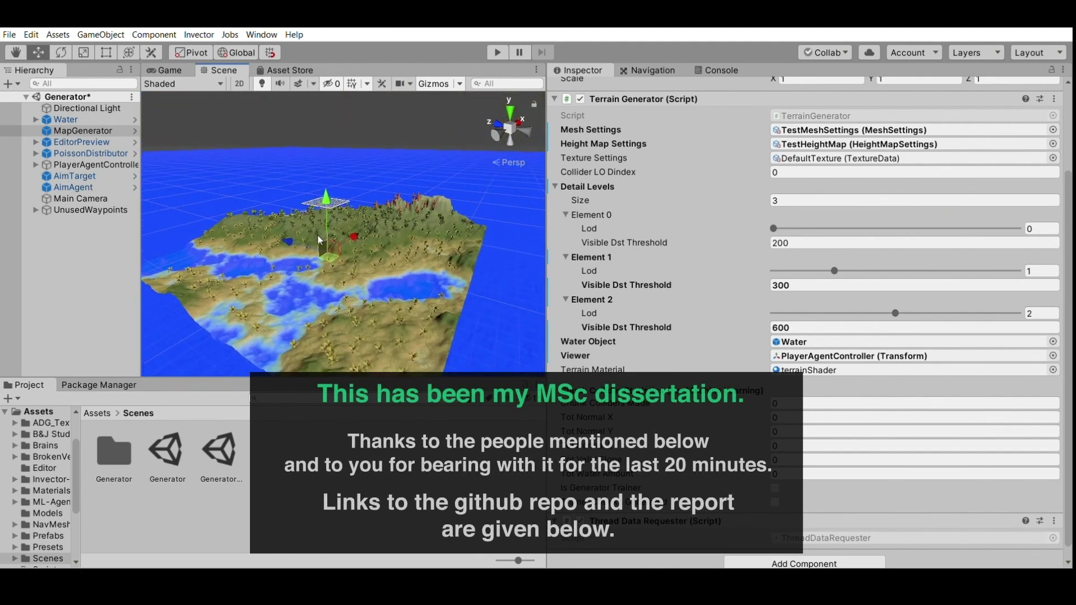